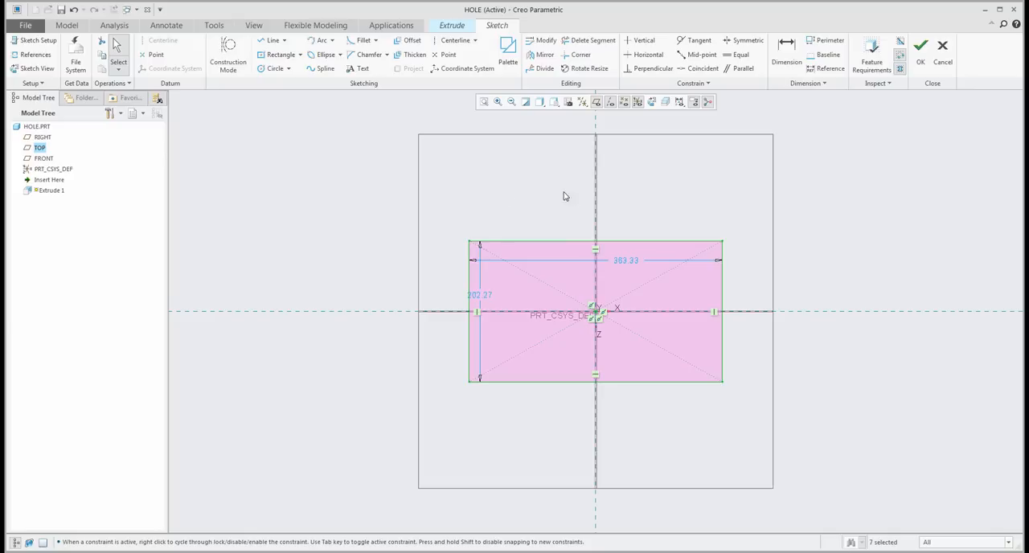
# - Finish the rectangle sketch and extrude it upward to a depth of about 92.30
pyautogui.click(915, 69)
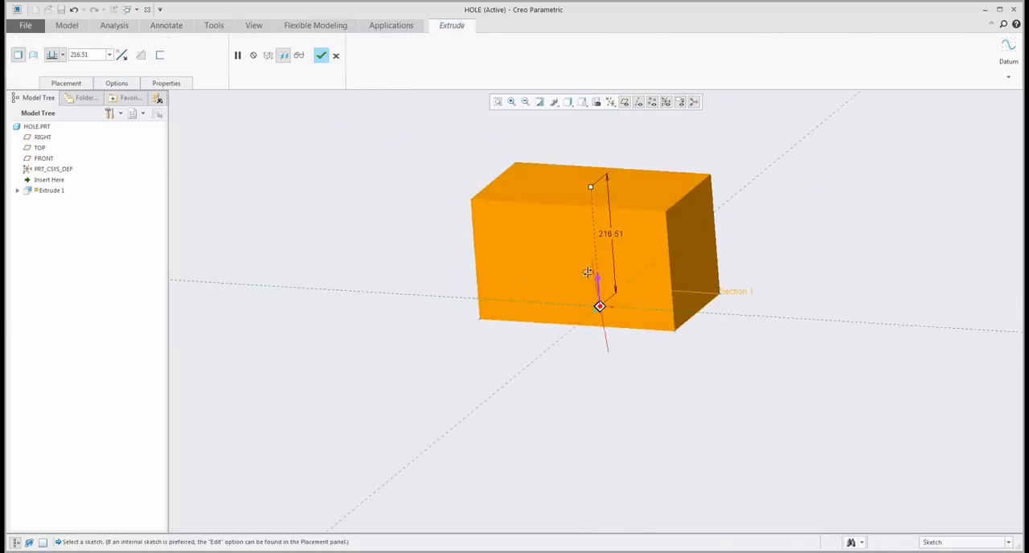
pyautogui.moveTo(584, 201); pyautogui.dragTo(593, 261)
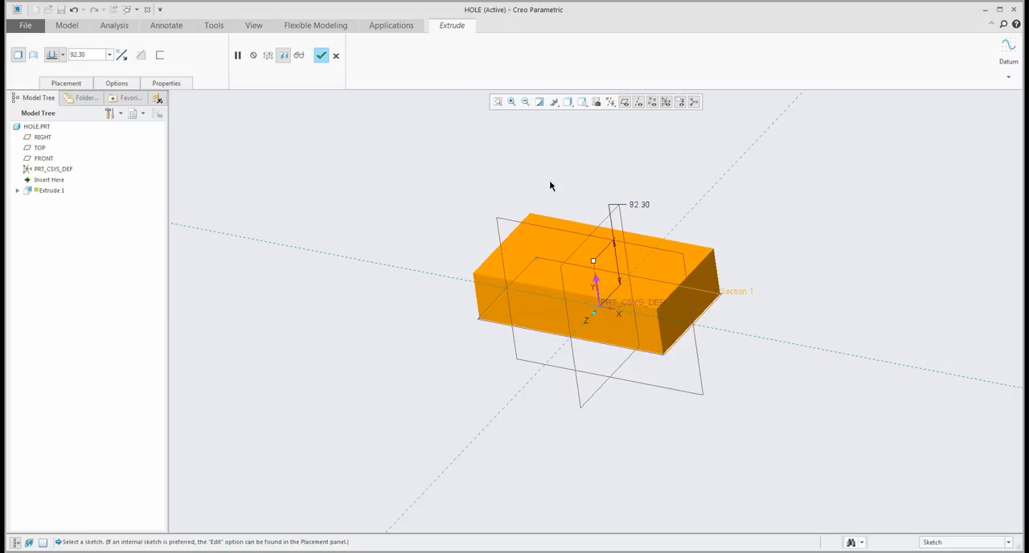
pyautogui.middleClick(491, 163)
# - Hide all datum axes, points, coordinate systems and planes, and turn off the spin center
pyautogui.click(599, 105)
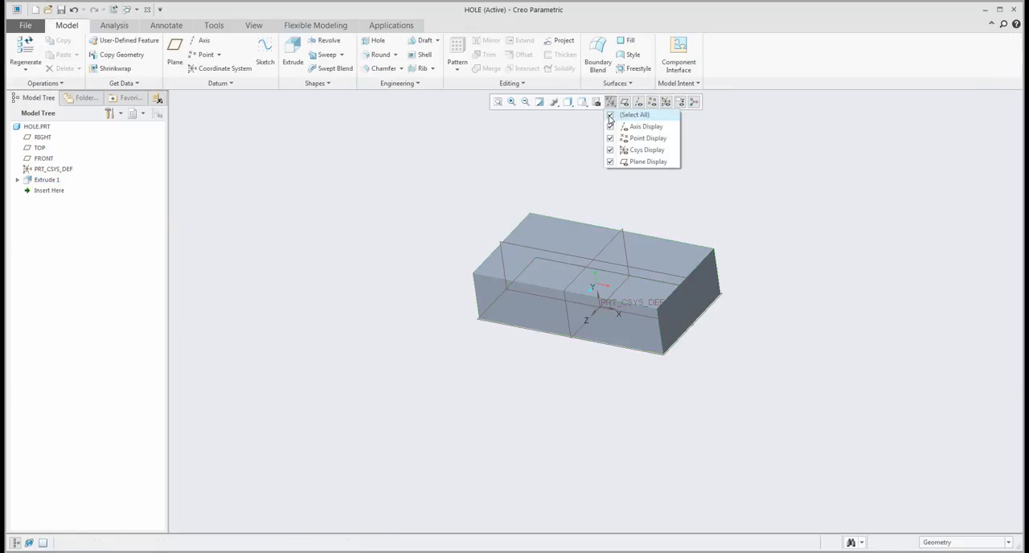
pyautogui.click(611, 121)
pyautogui.click(555, 150)
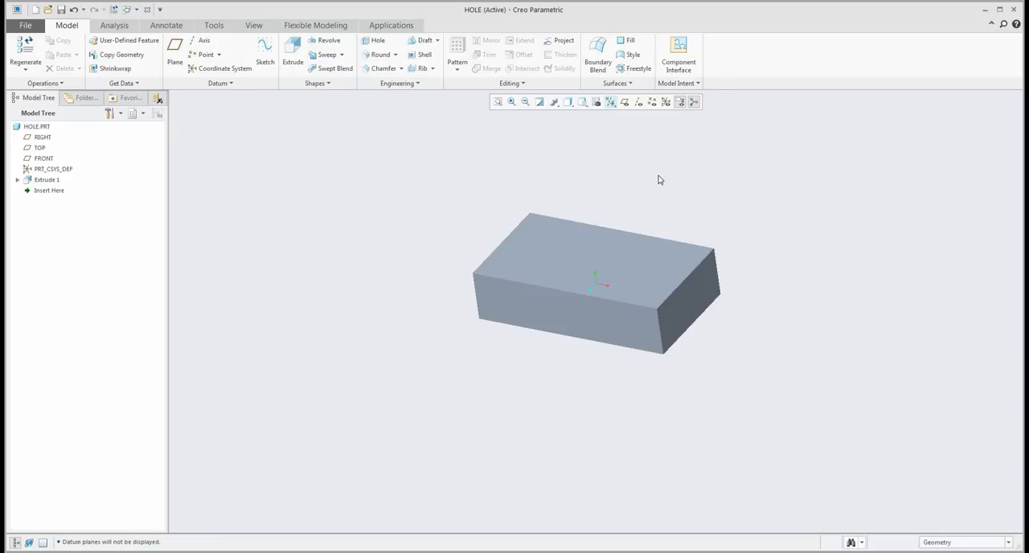
pyautogui.moveTo(655, 181)
pyautogui.mouseDown(button='middle')
pyautogui.moveTo(656, 226)
pyautogui.moveTo(647, 188)
pyautogui.moveTo(515, 215)
pyautogui.moveTo(628, 212)
pyautogui.mouseUp(button='middle')
pyautogui.click(694, 102)
# - Place a simple hole on the block's top face, offset about 105.73 from the front face and 123.05 from the right side face
pyautogui.scroll(-3, 514, 228)
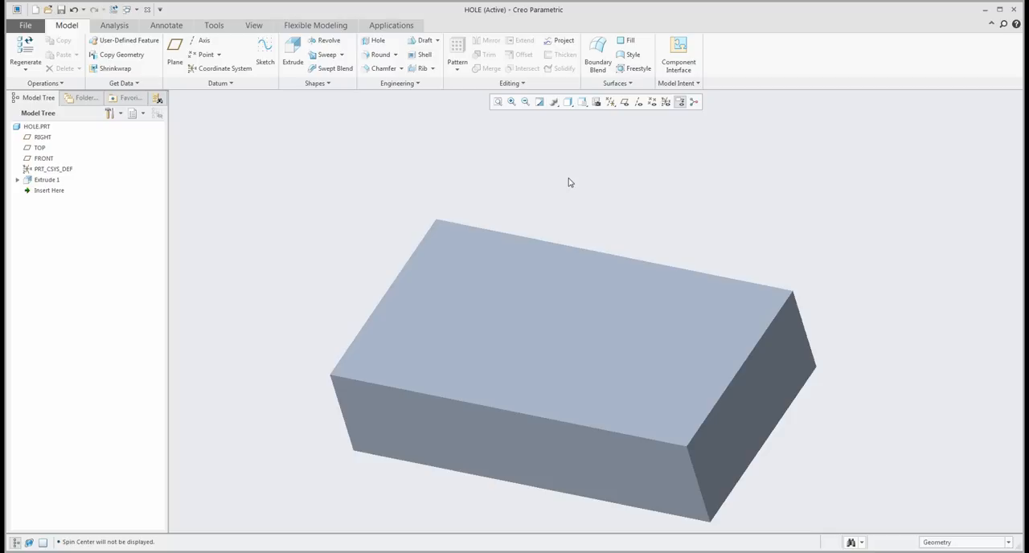
pyautogui.click(374, 45)
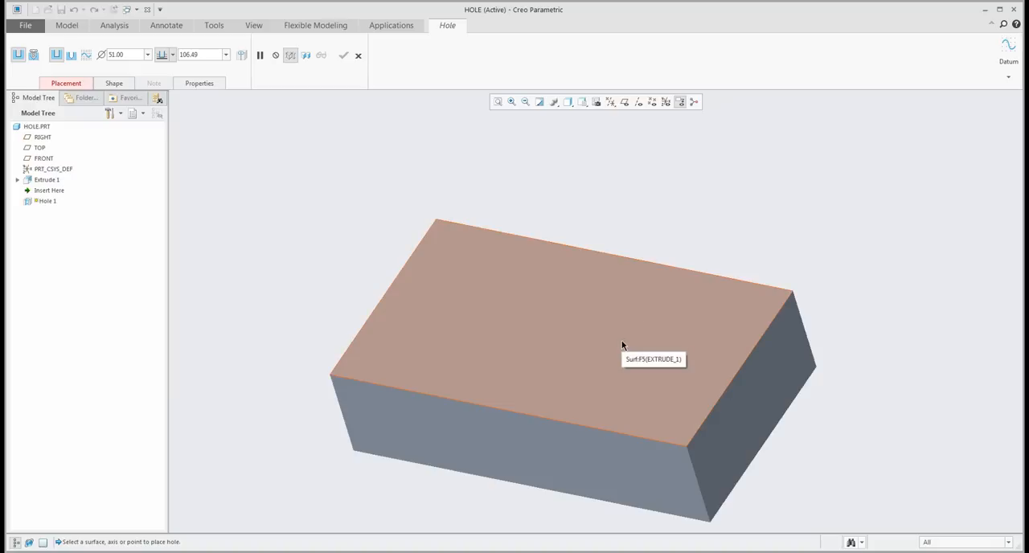
pyautogui.click(621, 346)
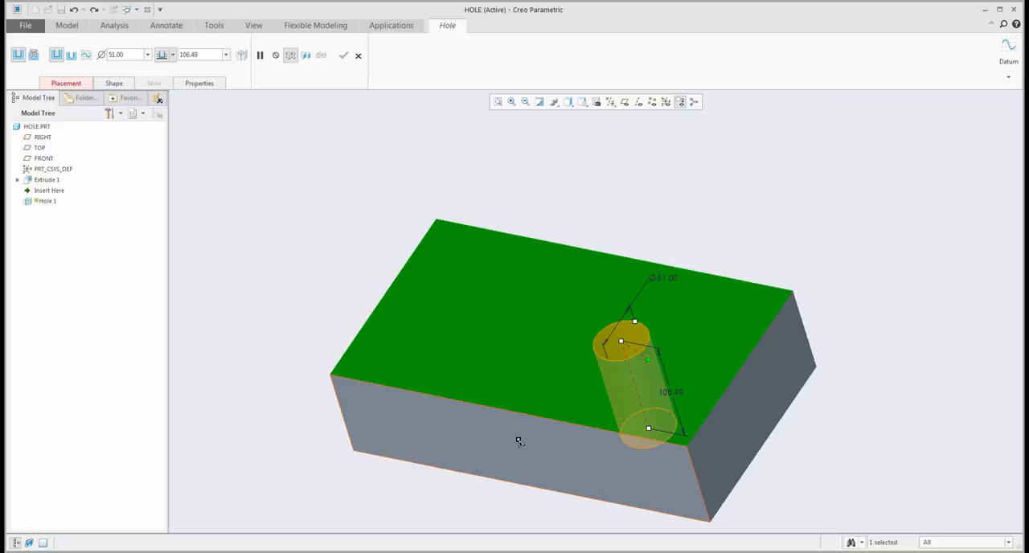
pyautogui.keyDown('ctrl'); pyautogui.click(519, 441); pyautogui.keyUp('ctrl')
pyautogui.keyDown('ctrl'); pyautogui.click(756, 413); pyautogui.keyUp('ctrl')
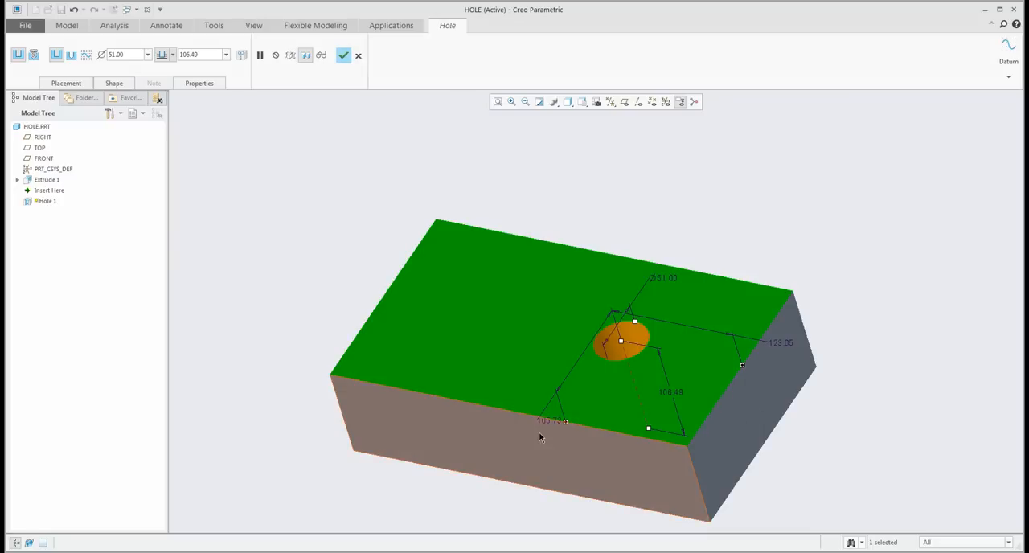
# - Resize the hole to about 39.60 in diameter and 23.60 in depth, and complete it
pyautogui.moveTo(542, 419)
pyautogui.mouseDown(button='middle')
pyautogui.moveTo(538, 411)
pyautogui.moveTo(538, 421)
pyautogui.mouseUp(button='middle')
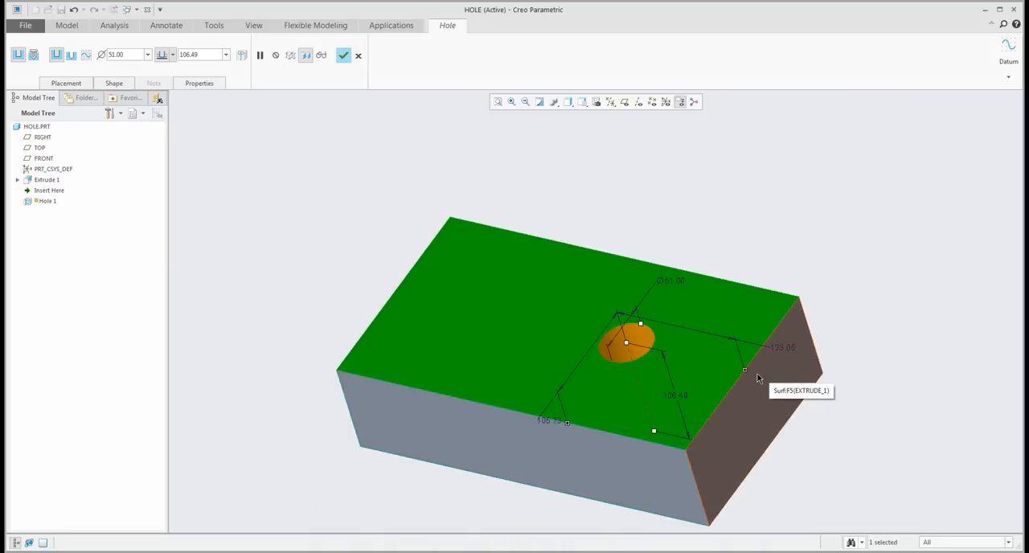
pyautogui.moveTo(654, 432); pyautogui.dragTo(635, 373)
pyautogui.moveTo(636, 373); pyautogui.dragTo(644, 371, button='middle')
pyautogui.moveTo(642, 324)
pyautogui.mouseDown()
pyautogui.moveTo(651, 313)
pyautogui.moveTo(645, 331)
pyautogui.mouseUp()
pyautogui.moveTo(639, 377); pyautogui.dragTo(641, 369)
pyautogui.moveTo(641, 365); pyautogui.dragTo(619, 363, button='middle')
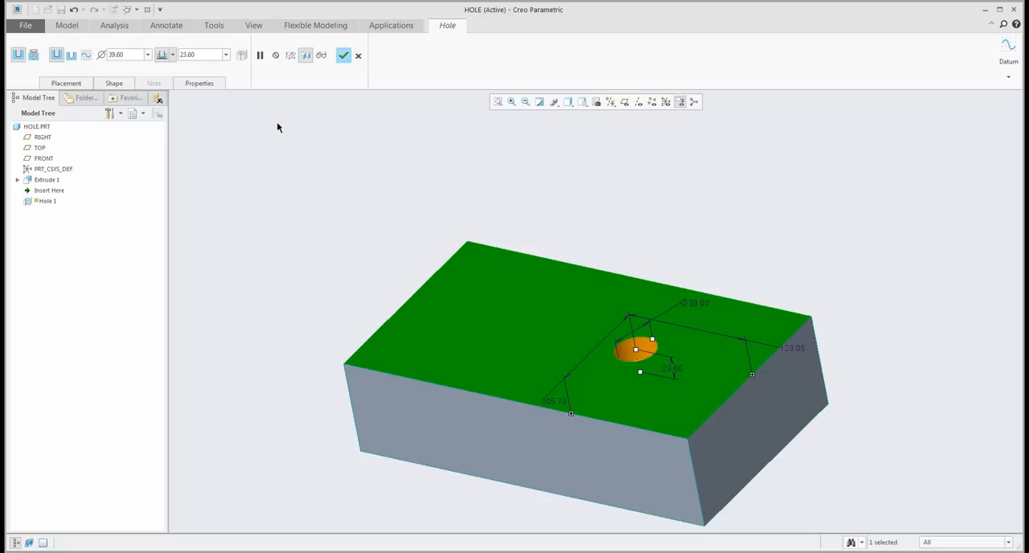
pyautogui.click(344, 55)
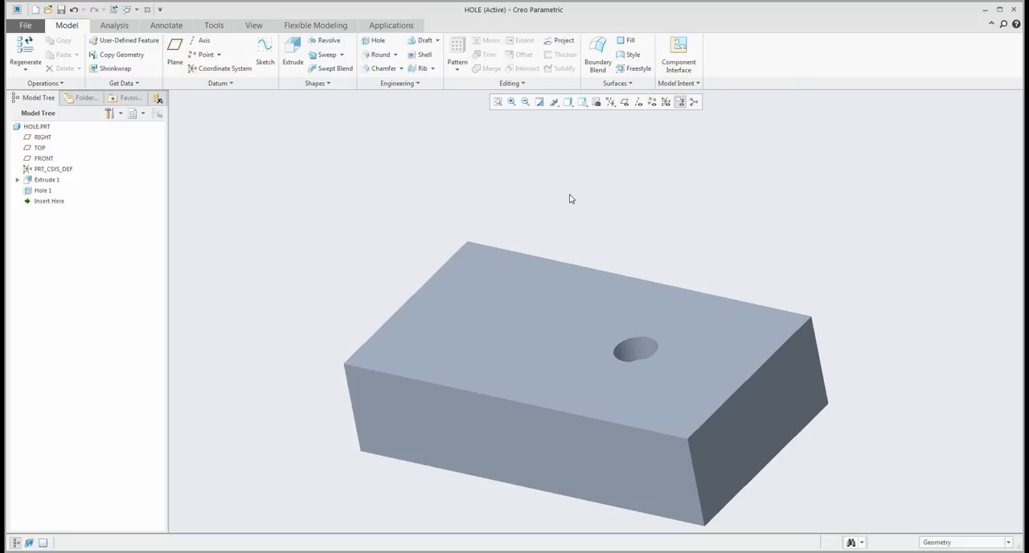
# - Place a second hole on the top face, offset about 137.73 from the front face and 69.01 from the left side face
pyautogui.click(375, 41)
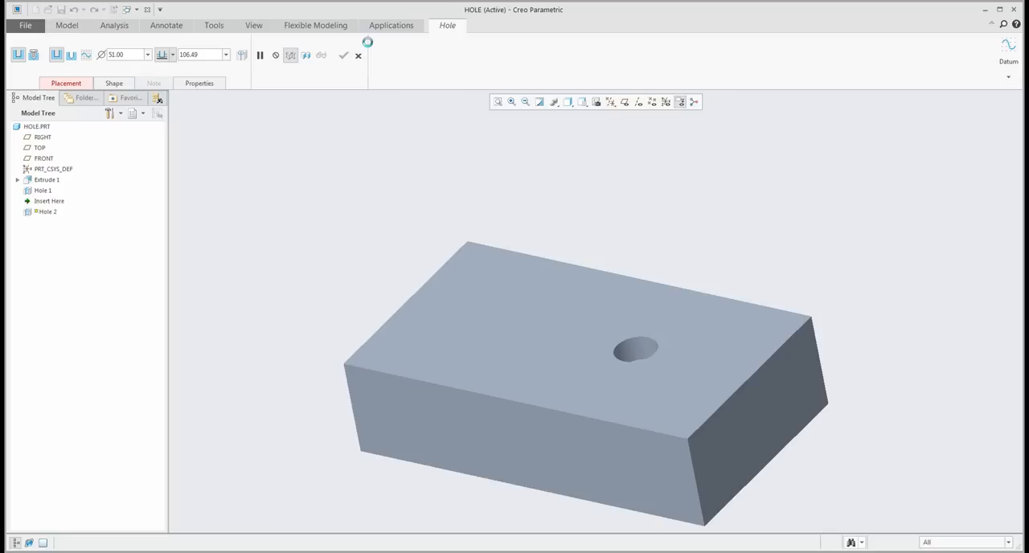
pyautogui.click(493, 295)
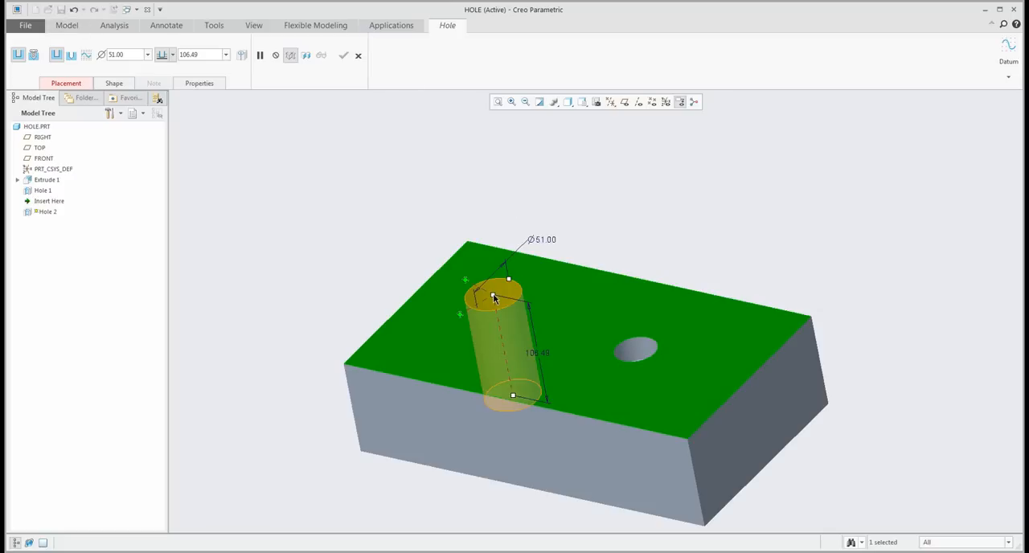
pyautogui.click(78, 84)
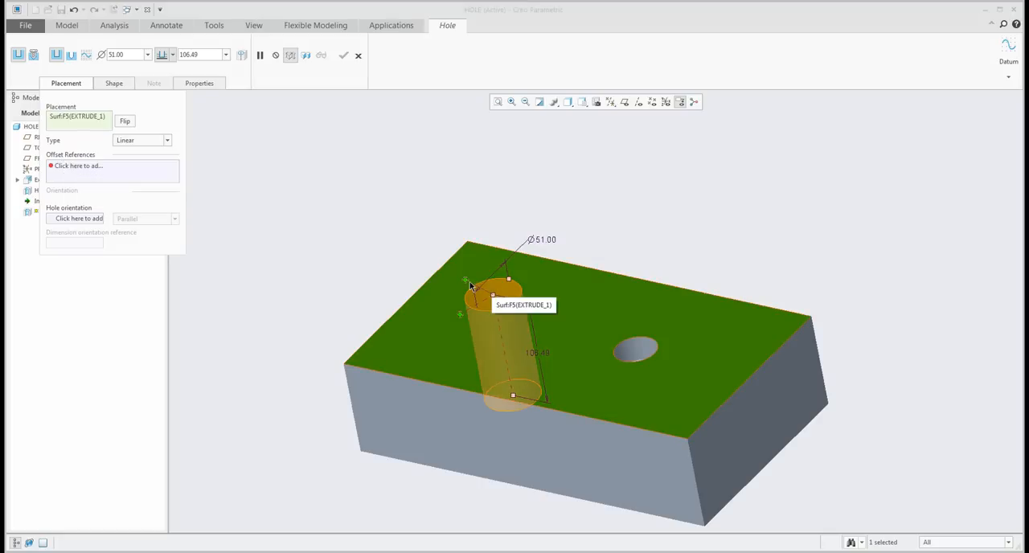
pyautogui.click(75, 167)
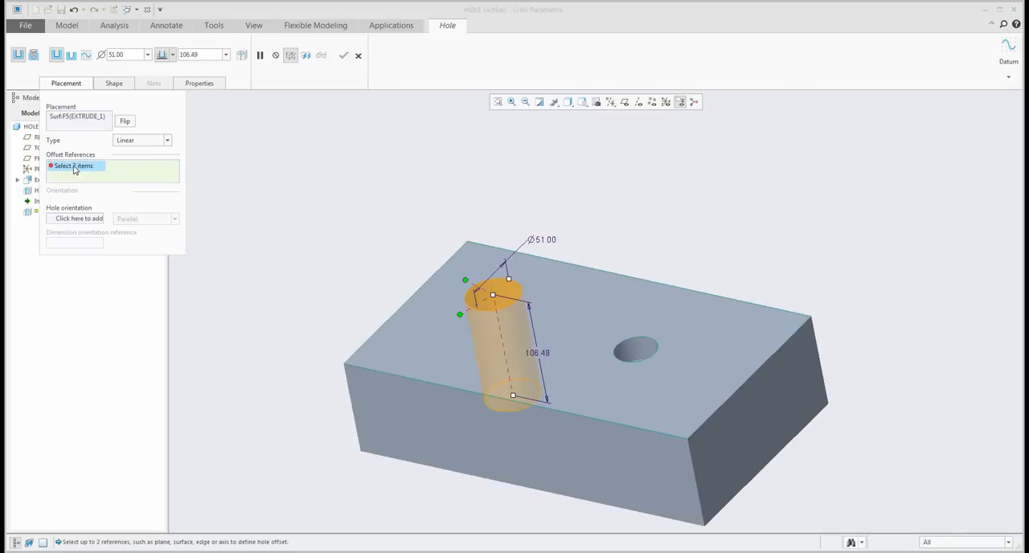
pyautogui.click(448, 447)
pyautogui.moveTo(448, 447); pyautogui.dragTo(257, 323, button='middle')
pyautogui.keyDown('ctrl'); pyautogui.click(319, 337); pyautogui.keyUp('ctrl')
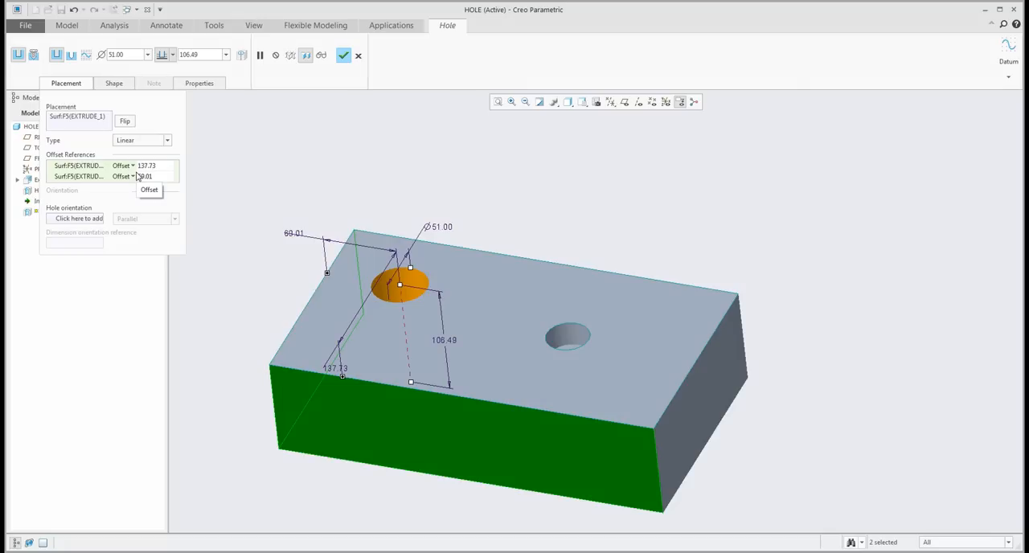
# - Replace the second hole's front-face offset reference with the block's rear face
pyautogui.rightClick(102, 167)
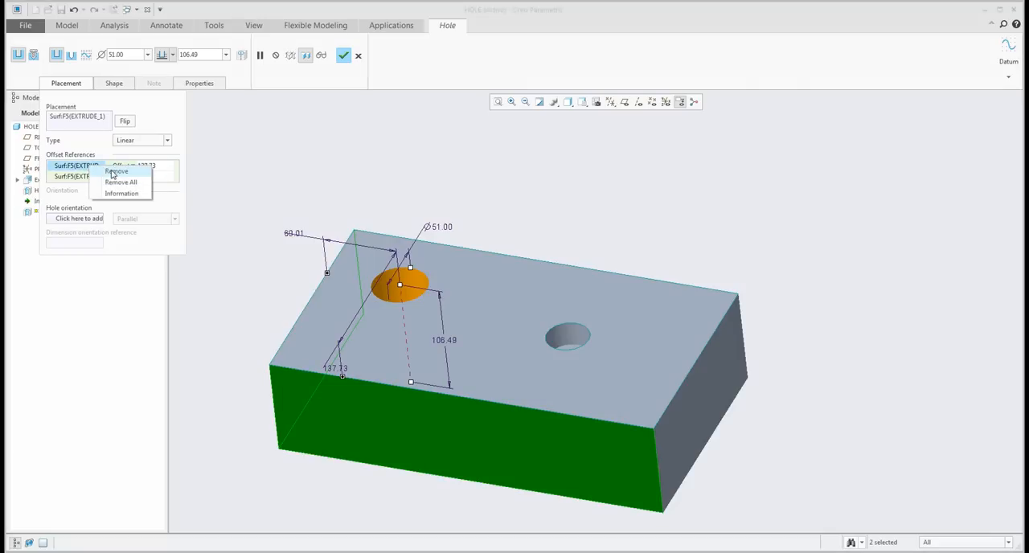
pyautogui.click(115, 171)
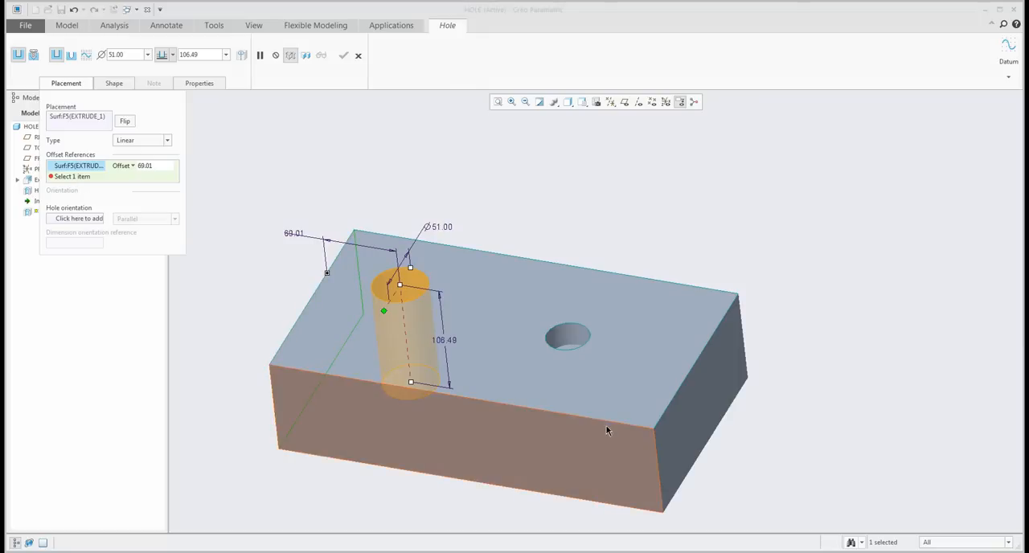
pyautogui.click(637, 321)
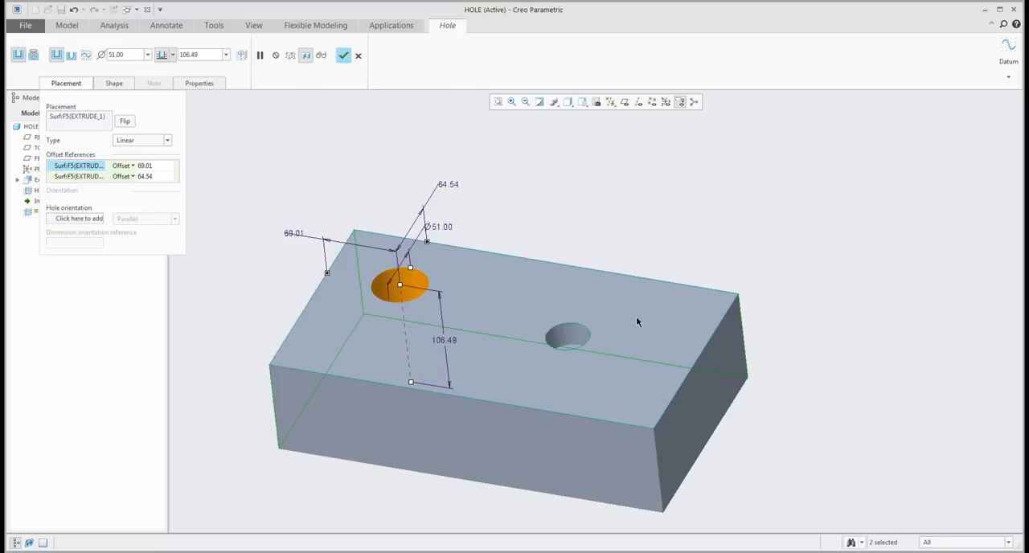
# - Reassign the second hole's rear-face offset reference to the front face and complete the hole
pyautogui.moveTo(603, 320); pyautogui.dragTo(476, 240, button='middle')
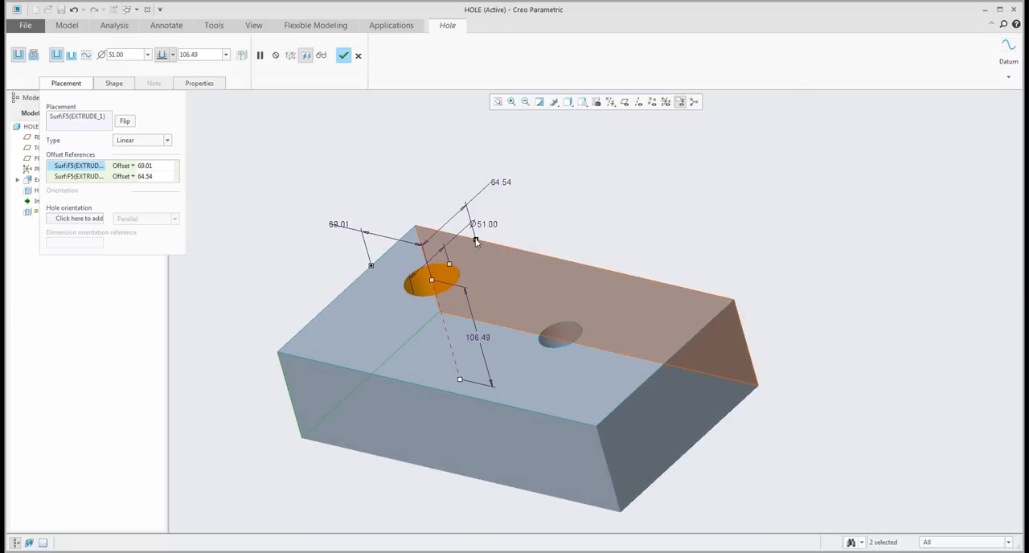
pyautogui.keyDown('ctrl'); pyautogui.click(513, 435); pyautogui.keyUp('ctrl')
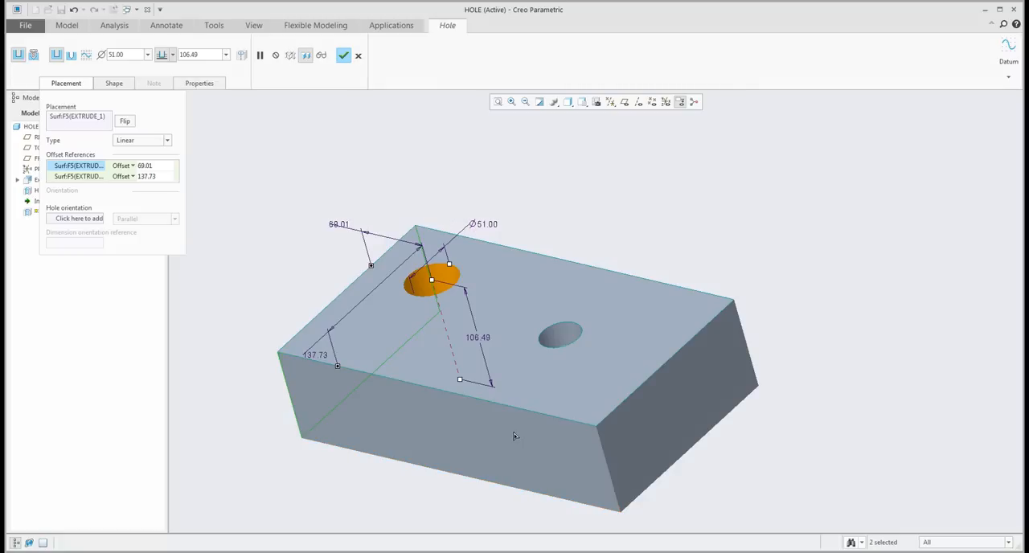
pyautogui.moveTo(505, 355)
pyautogui.keyDown('shift'); pyautogui.mouseDown(button='middle')
pyautogui.moveTo(545, 356)
pyautogui.moveTo(582, 311)
pyautogui.mouseUp(button='middle'); pyautogui.keyUp('shift')
pyautogui.moveTo(581, 311)
pyautogui.mouseDown(button='middle')
pyautogui.moveTo(595, 319)
pyautogui.moveTo(597, 304)
pyautogui.mouseUp(button='middle')
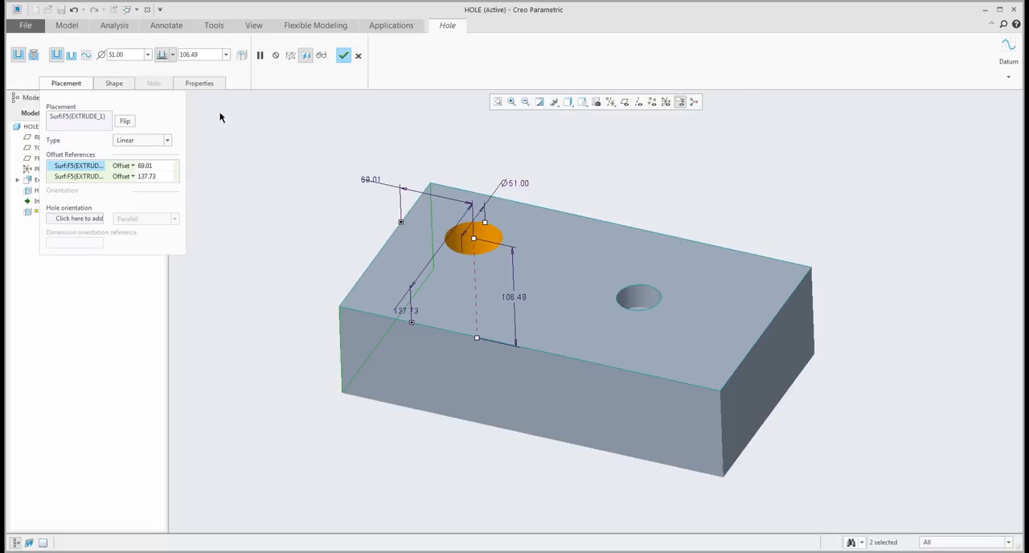
pyautogui.click(343, 55)
# - Start an extrusion sketch on the block's front face and draw an open L-shaped profile of five lines hanging below its bottom edge
pyautogui.click(313, 202)
pyautogui.moveTo(312, 202); pyautogui.dragTo(367, 243, button='middle')
pyautogui.scroll(4, 488, 283)
pyautogui.moveTo(487, 282); pyautogui.dragTo(413, 273, button='middle')
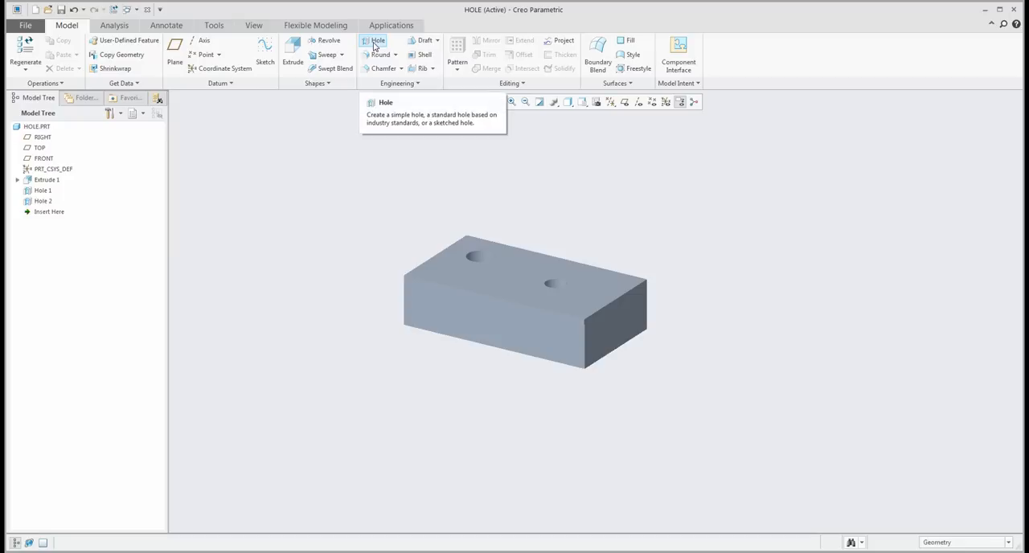
pyautogui.click(293, 53)
pyautogui.click(487, 319)
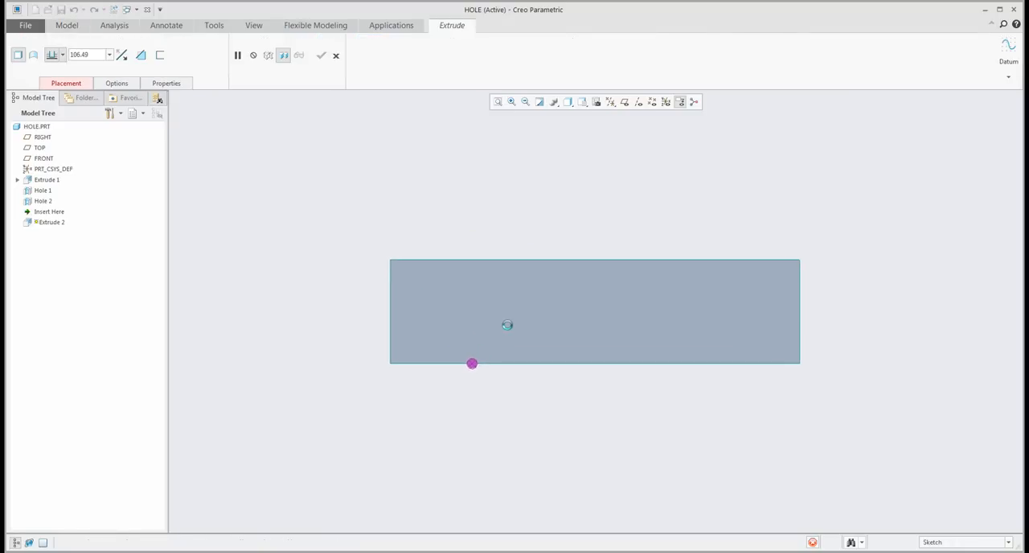
pyautogui.click(271, 40)
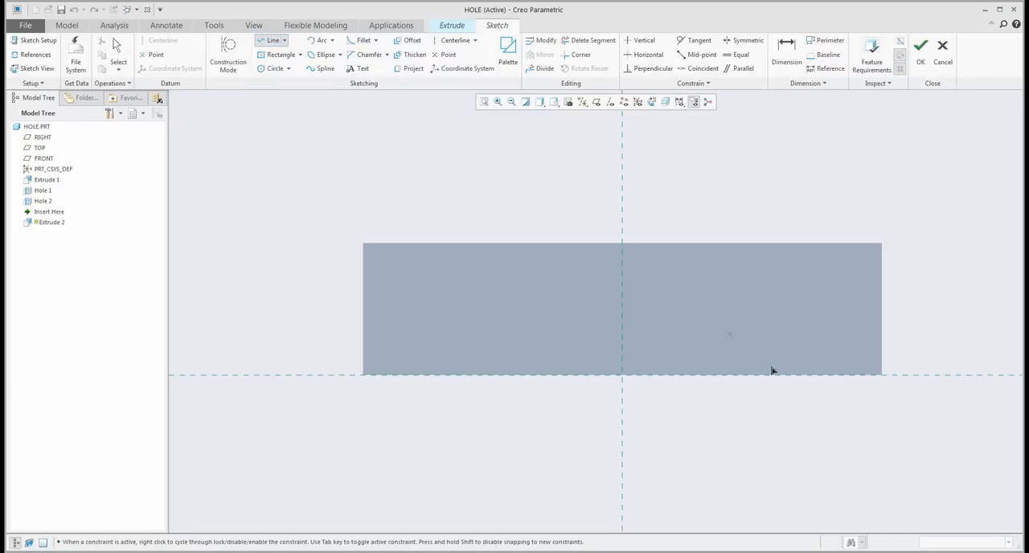
pyautogui.click(786, 484)
pyautogui.click(465, 484)
pyautogui.scroll(-3, 471, 461)
pyautogui.click(469, 509)
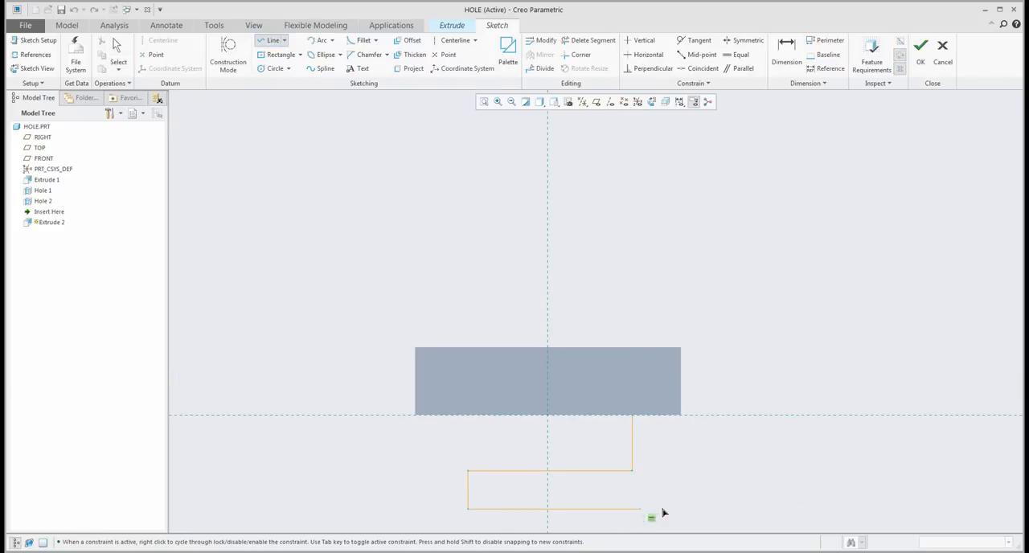
pyautogui.click(672, 509)
pyautogui.click(673, 416)
pyautogui.middleClick(691, 423)
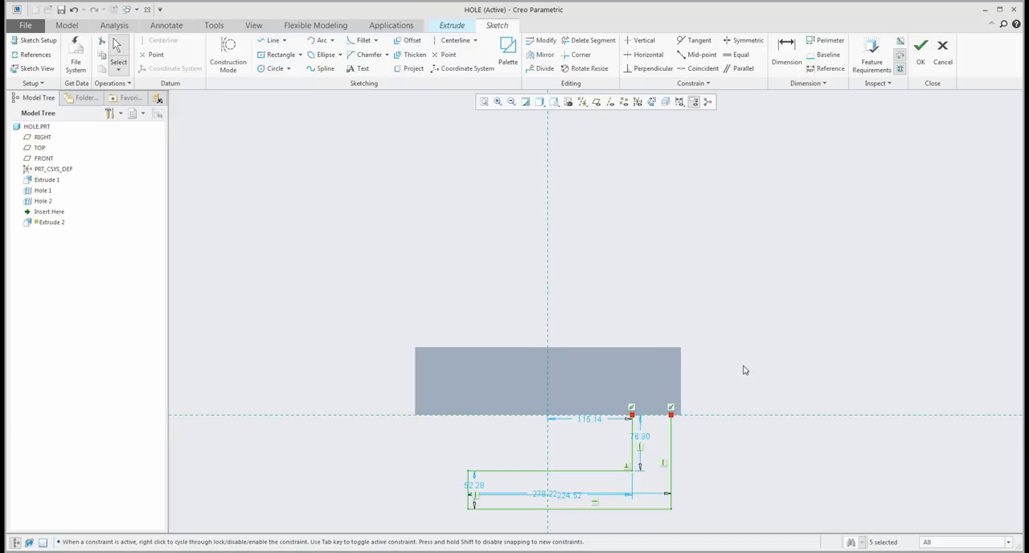
# - Make the profile's outer top endpoint coincident with the block's lower right corner and close the profile with a line along the bottom edge
pyautogui.click(697, 69)
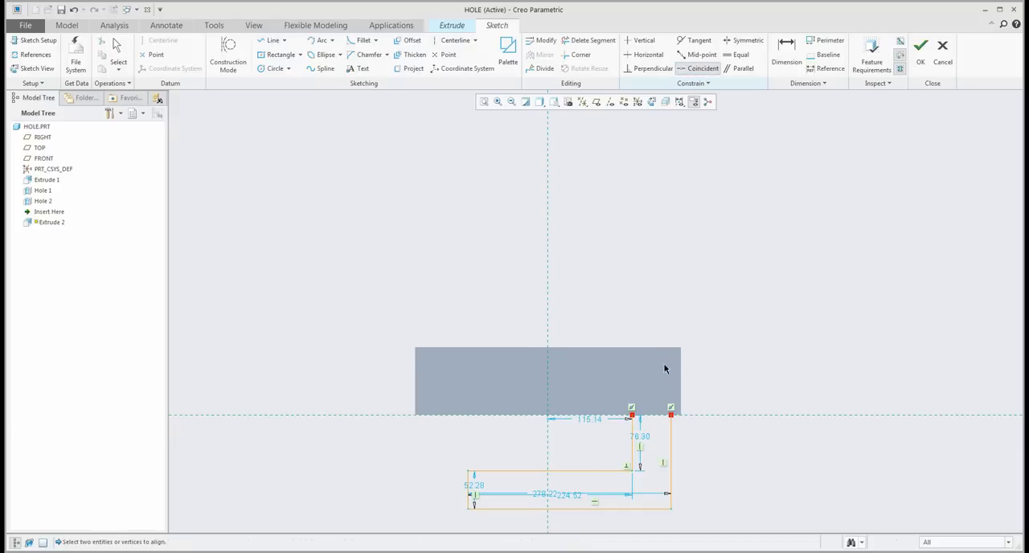
pyautogui.click(681, 407)
pyautogui.press('l')
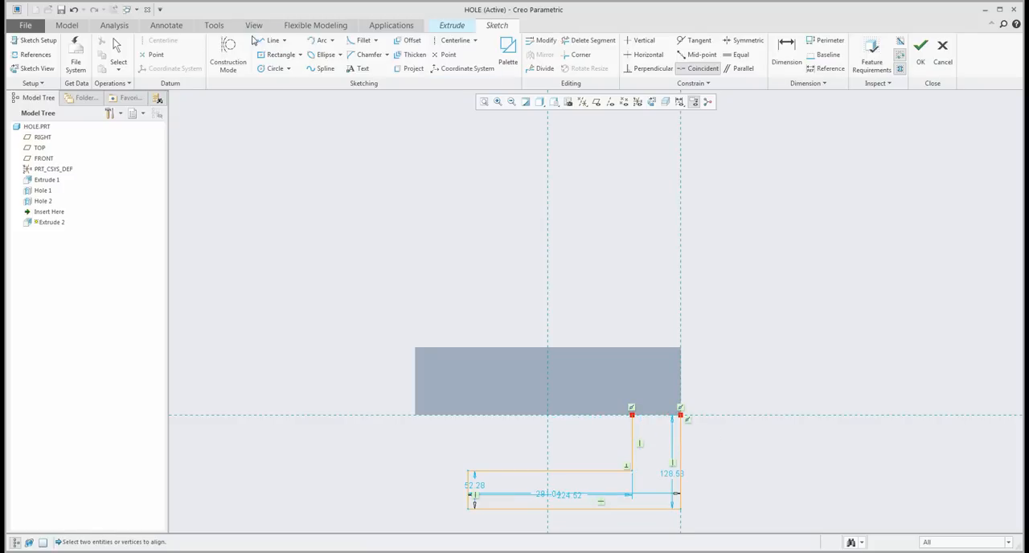
pyautogui.click(681, 415)
pyautogui.middleClick(740, 357)
pyautogui.middleClick(735, 343)
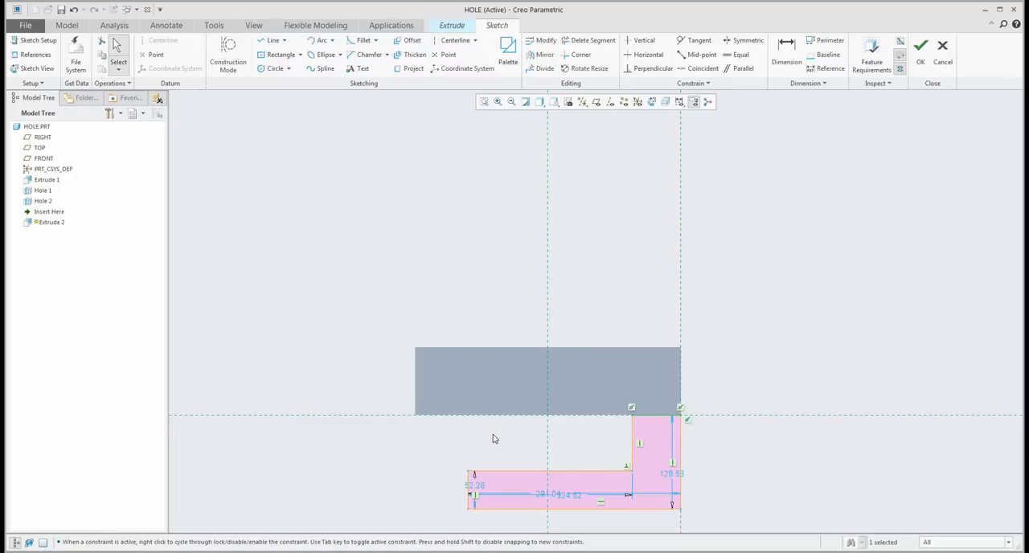
# - Reshape the L profile's lower leg by pulling its upper outer corner farther out, and finish the sketch
pyautogui.moveTo(470, 473)
pyautogui.mouseDown()
pyautogui.moveTo(446, 472)
pyautogui.moveTo(441, 459)
pyautogui.mouseUp()
pyautogui.click(920, 49)
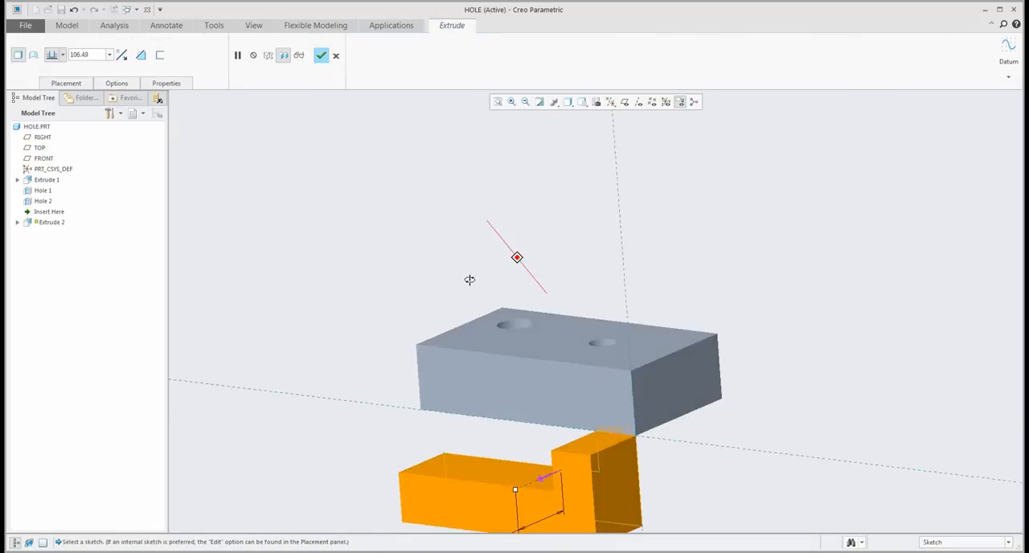
# - Extrude the L-shaped profile under the block up to the block's rear face and complete the extrusion
pyautogui.scroll(-8, 442, 386)
pyautogui.scroll(1, 450, 366)
pyautogui.keyDown('shift'); pyautogui.moveTo(450, 362); pyautogui.dragTo(437, 403, button='middle'); pyautogui.keyUp('shift')
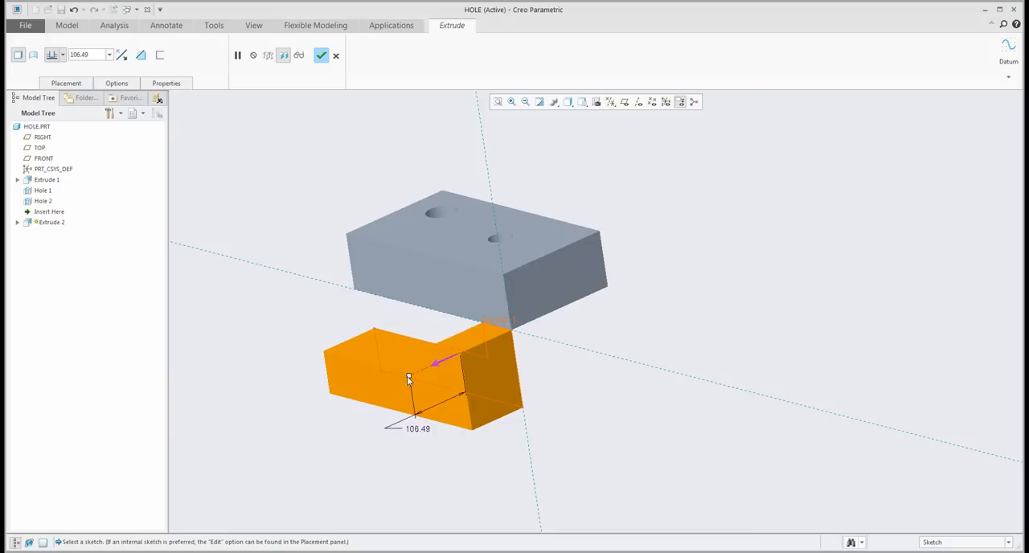
pyautogui.moveTo(408, 378); pyautogui.dragTo(586, 267)
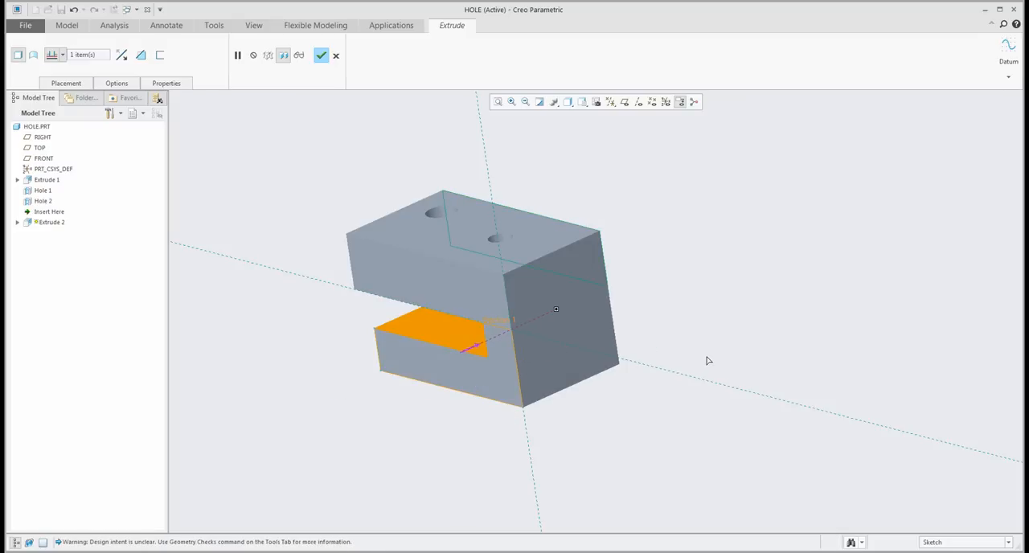
pyautogui.click(62, 55)
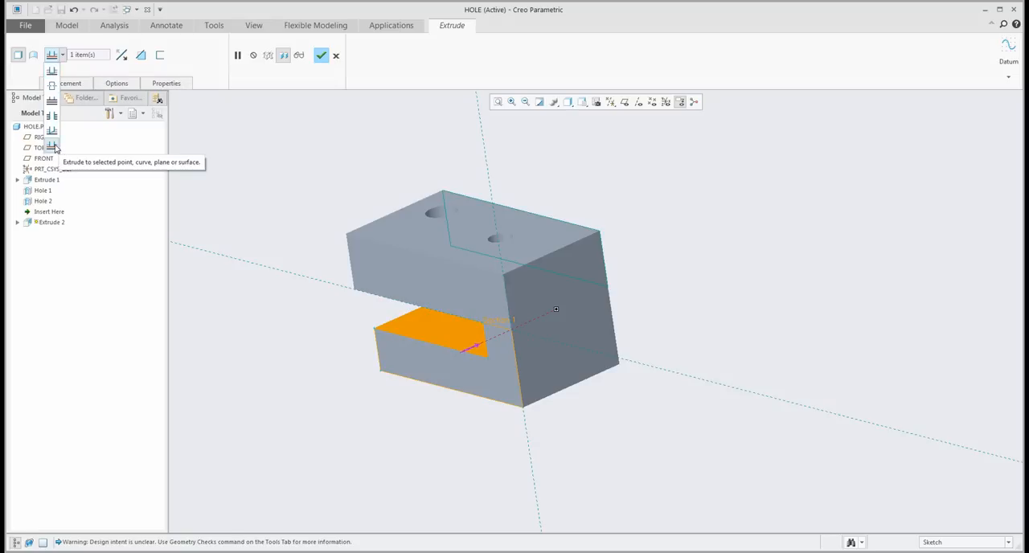
pyautogui.click(274, 160)
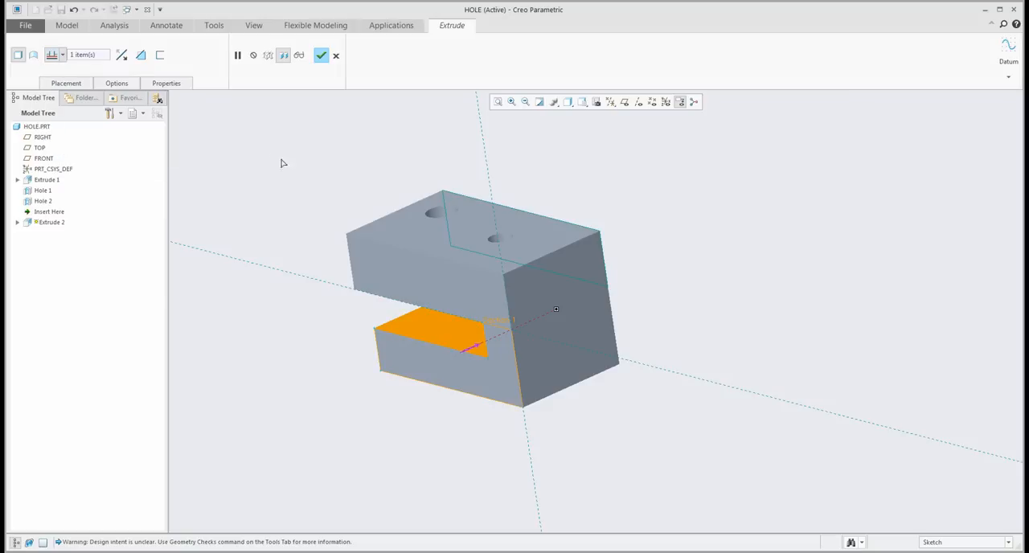
pyautogui.click(321, 54)
# - Reorder Hole 2 after Extrude 2, and roll the insertion point back to just after Extrude 1 and forward to the end
pyautogui.moveTo(530, 293)
pyautogui.mouseDown(button='middle')
pyautogui.moveTo(584, 261)
pyautogui.moveTo(547, 299)
pyautogui.mouseUp(button='middle')
pyautogui.moveTo(39, 202)
pyautogui.mouseDown()
pyautogui.moveTo(42, 216)
pyautogui.moveTo(39, 191)
pyautogui.mouseUp()
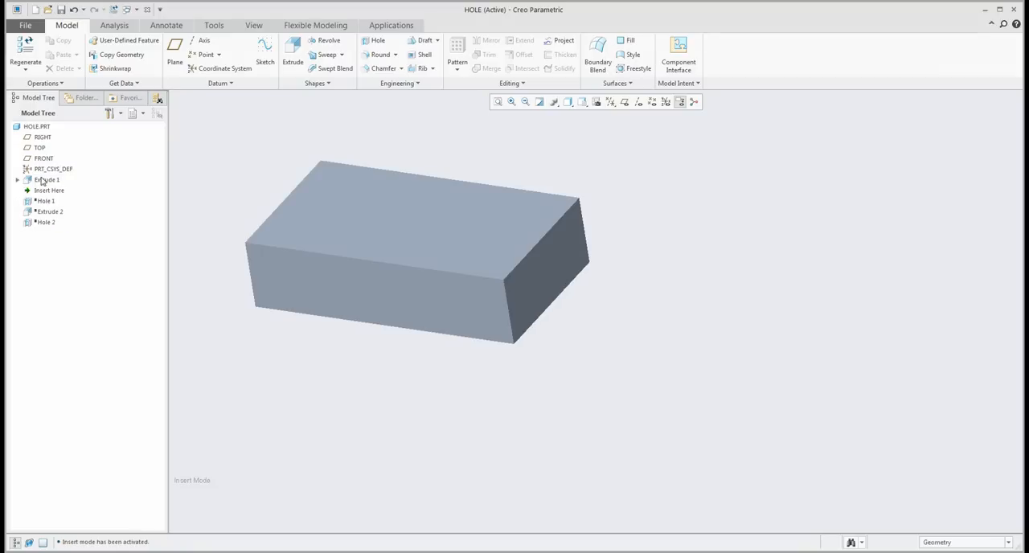
pyautogui.moveTo(44, 194); pyautogui.dragTo(47, 226)
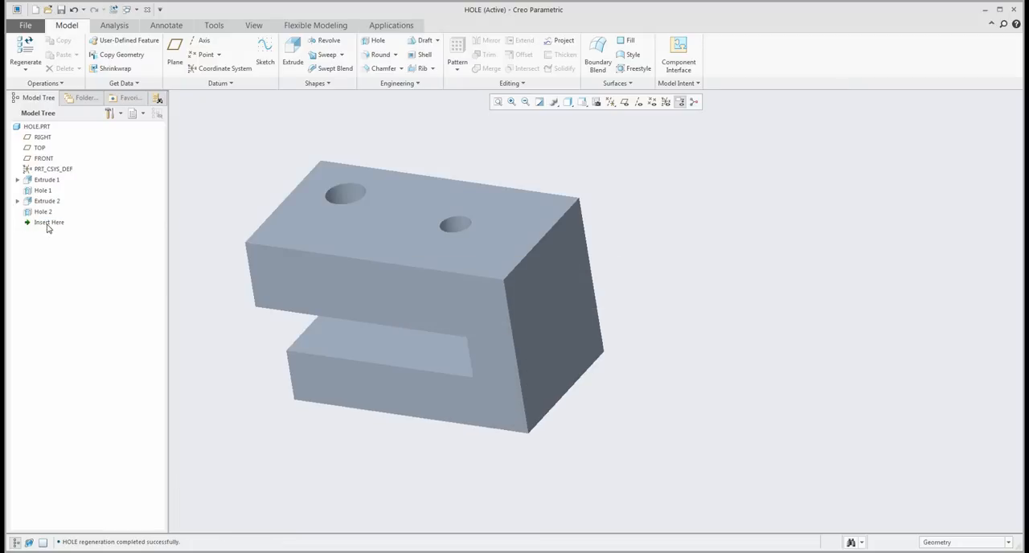
# - Redefine Hole 2 and stretch its blind depth to about 176 so it reaches into the lower leg
pyautogui.keyDown('shift'); pyautogui.moveTo(420, 292); pyautogui.dragTo(567, 264, button='middle'); pyautogui.keyUp('shift')
pyautogui.rightClick(41, 215)
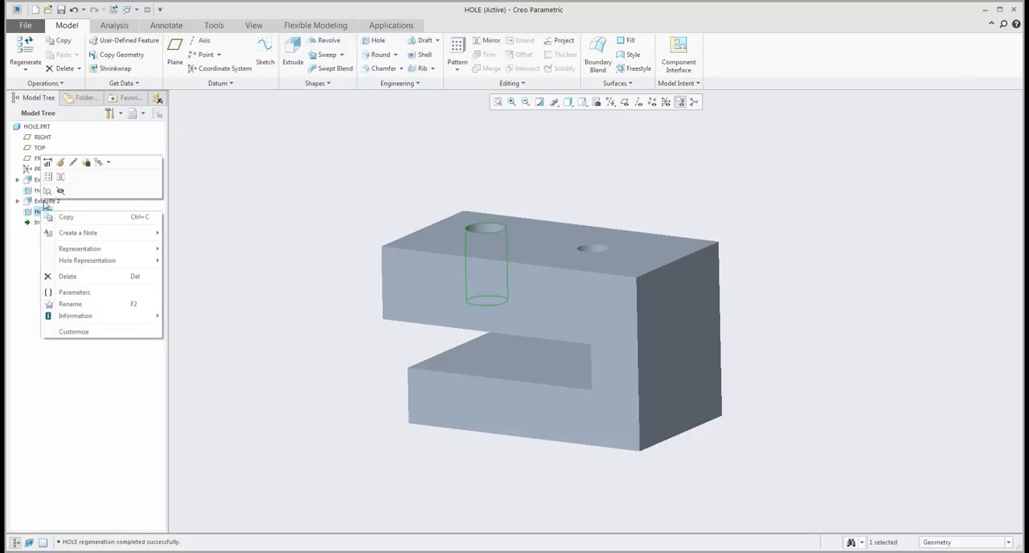
pyautogui.click(61, 164)
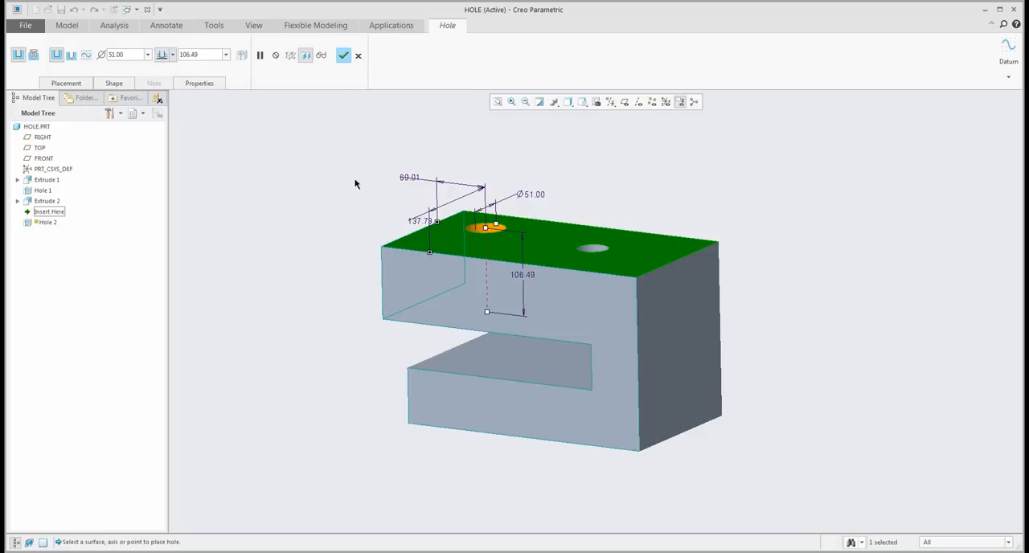
pyautogui.moveTo(486, 311); pyautogui.dragTo(489, 254)
pyautogui.moveTo(480, 271); pyautogui.dragTo(472, 302, button='middle')
pyautogui.moveTo(510, 203); pyautogui.dragTo(519, 342)
pyautogui.moveTo(524, 320)
pyautogui.mouseDown(button='middle')
pyautogui.moveTo(536, 291)
pyautogui.moveTo(531, 302)
pyautogui.mouseUp(button='middle')
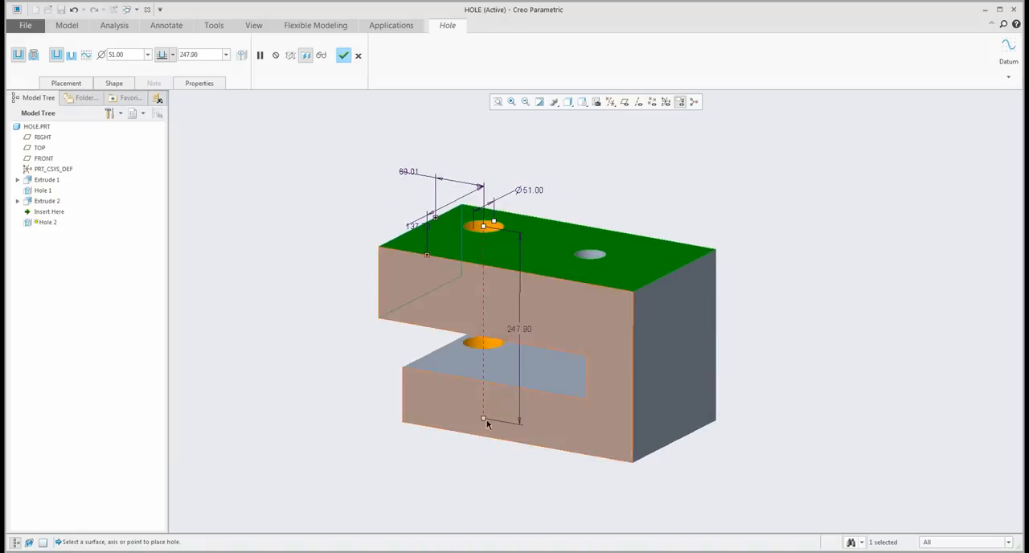
pyautogui.moveTo(482, 420); pyautogui.dragTo(483, 363)
pyautogui.moveTo(487, 362)
pyautogui.mouseDown(button='middle')
pyautogui.moveTo(533, 307)
pyautogui.moveTo(515, 346)
pyautogui.moveTo(559, 354)
pyautogui.moveTo(547, 345)
pyautogui.mouseUp(button='middle')
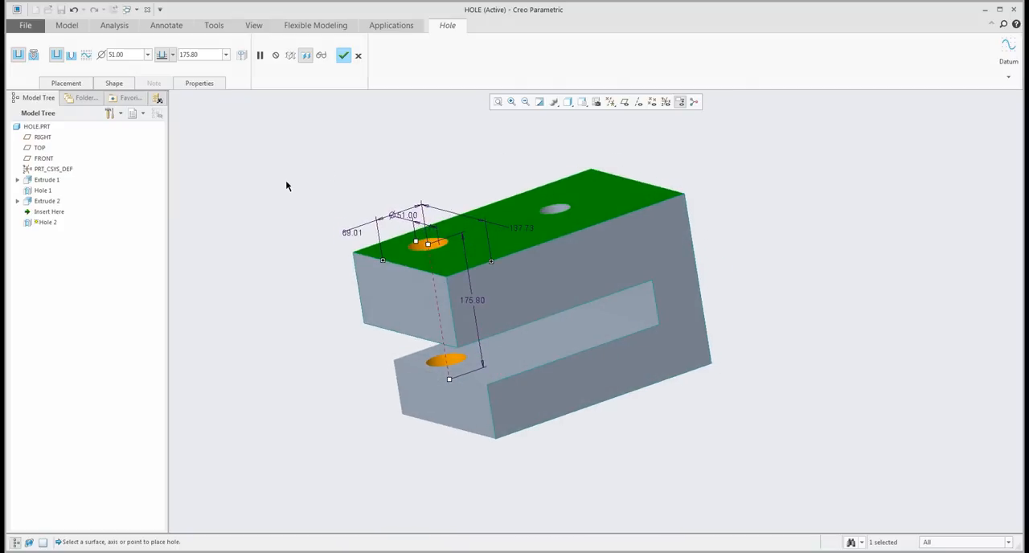
# - Change Hole 2's depth option to drill up to the next surface and check it from below
pyautogui.click(173, 55)
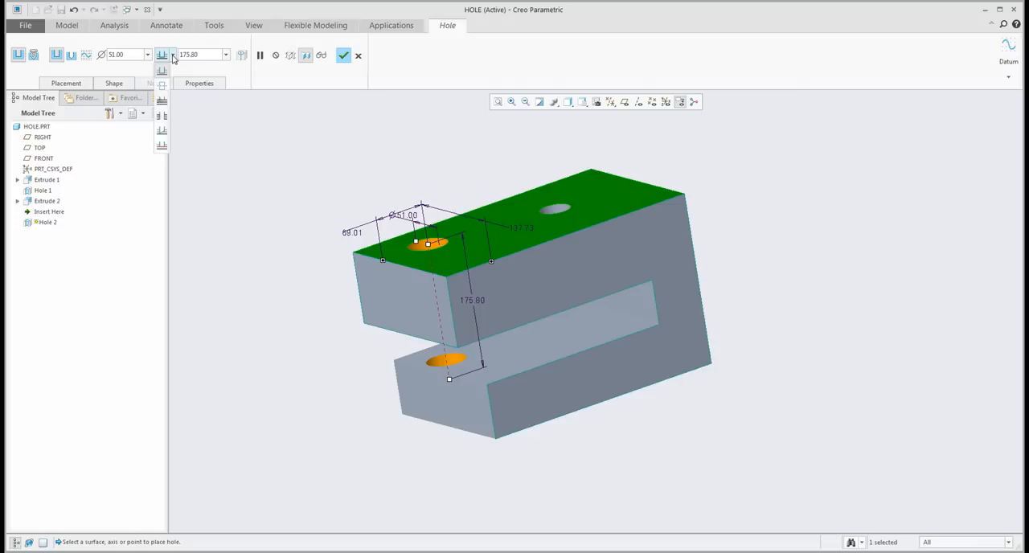
pyautogui.click(162, 103)
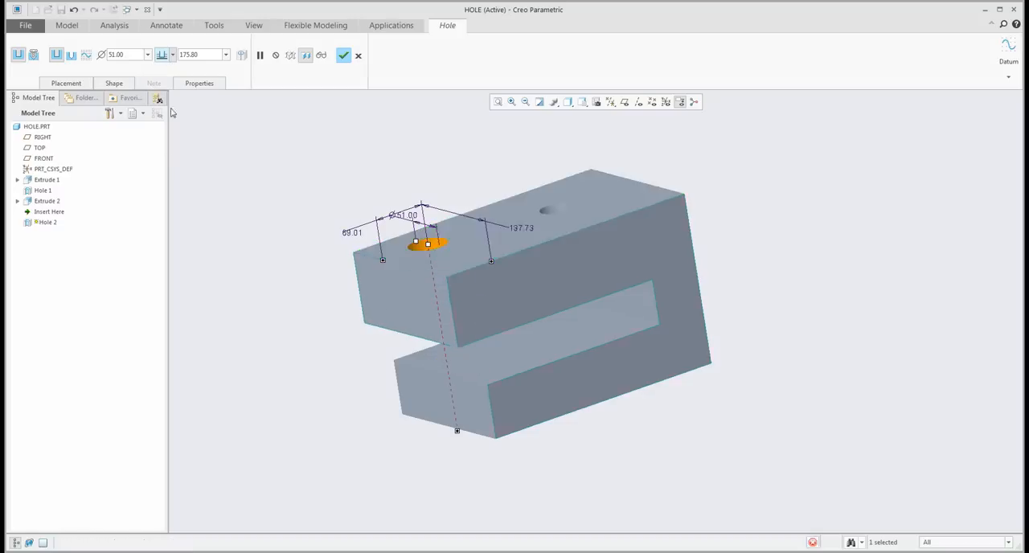
pyautogui.moveTo(450, 255); pyautogui.dragTo(454, 229, button='middle')
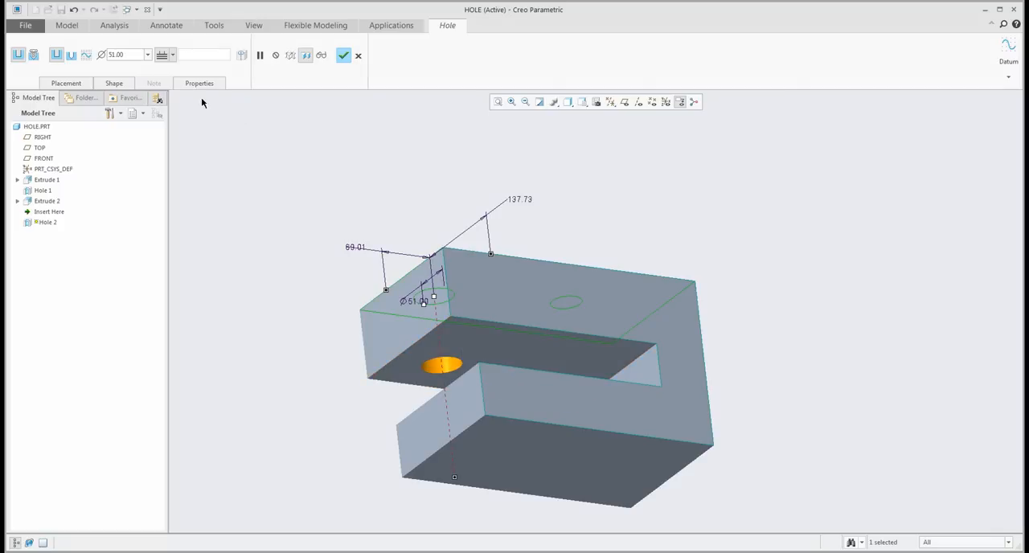
# - Change Hole 2's depth option to drill through all surfaces and check both legs from below
pyautogui.click(173, 55)
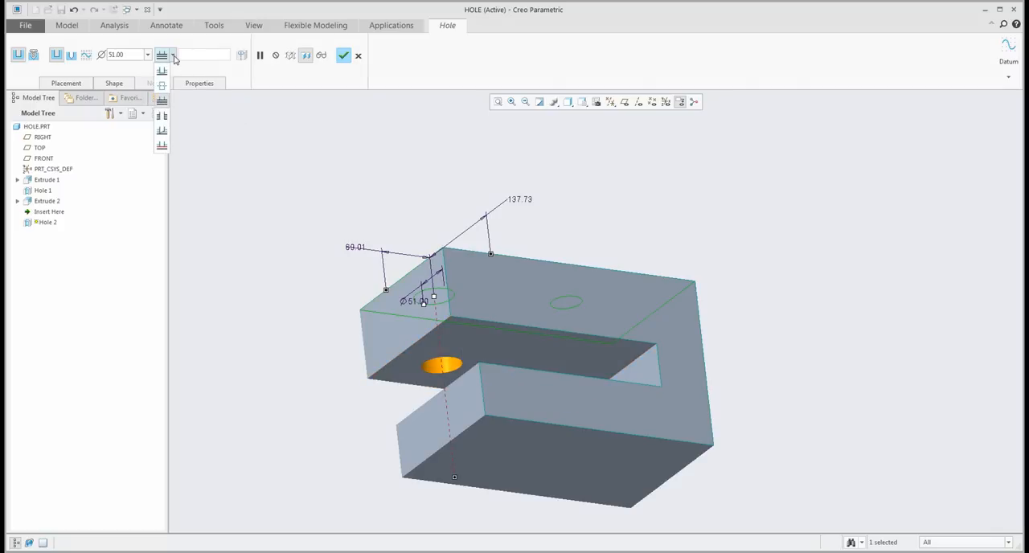
pyautogui.click(162, 116)
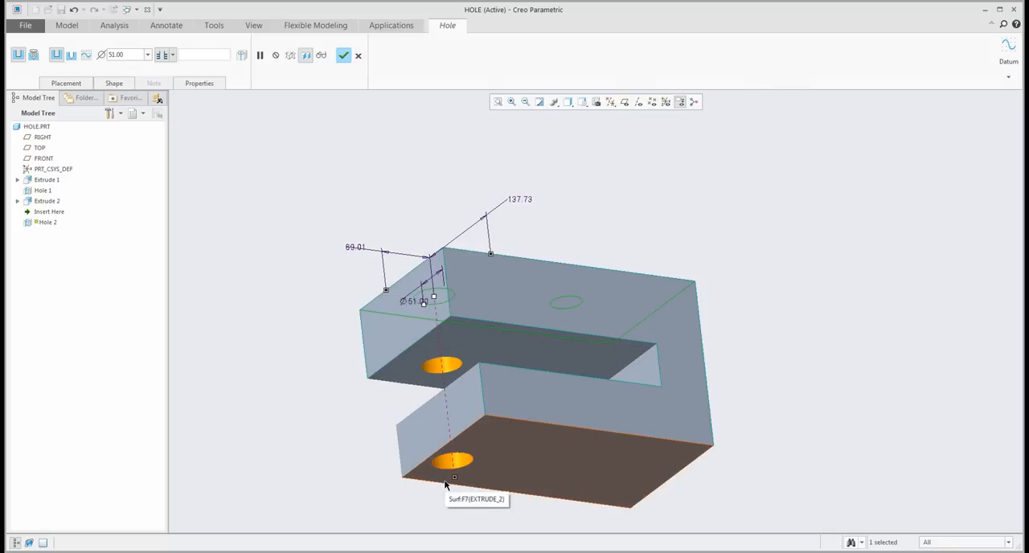
pyautogui.moveTo(444, 407); pyautogui.dragTo(452, 360, button='middle')
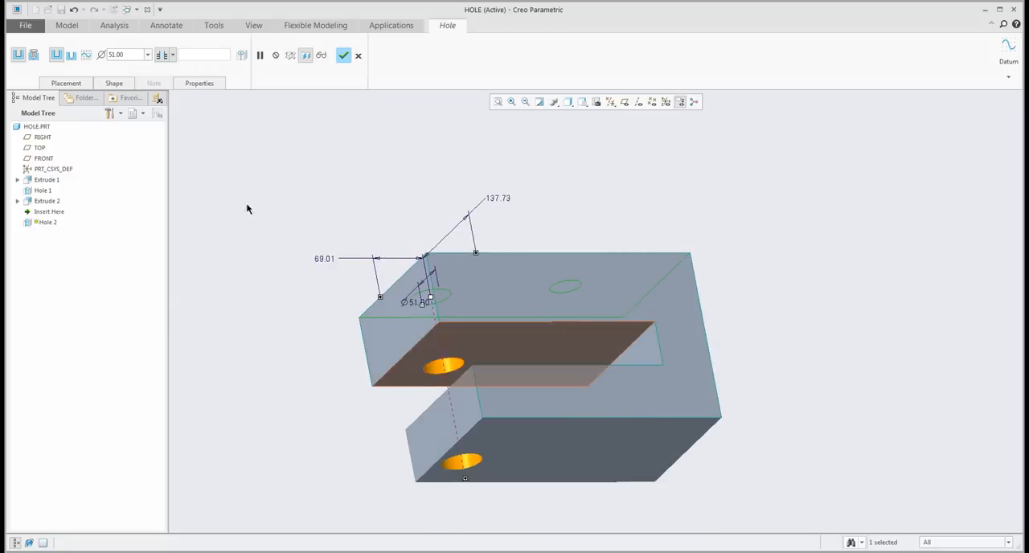
# - Change Hole 2's depth option to drill to a selected surface and pick the lower leg's bottom face
pyautogui.click(165, 56)
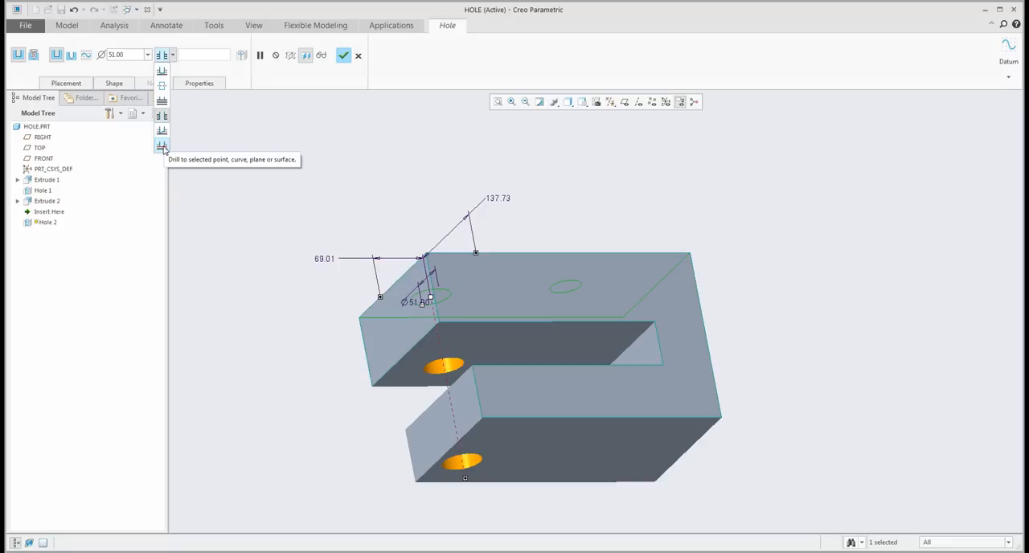
pyautogui.click(163, 147)
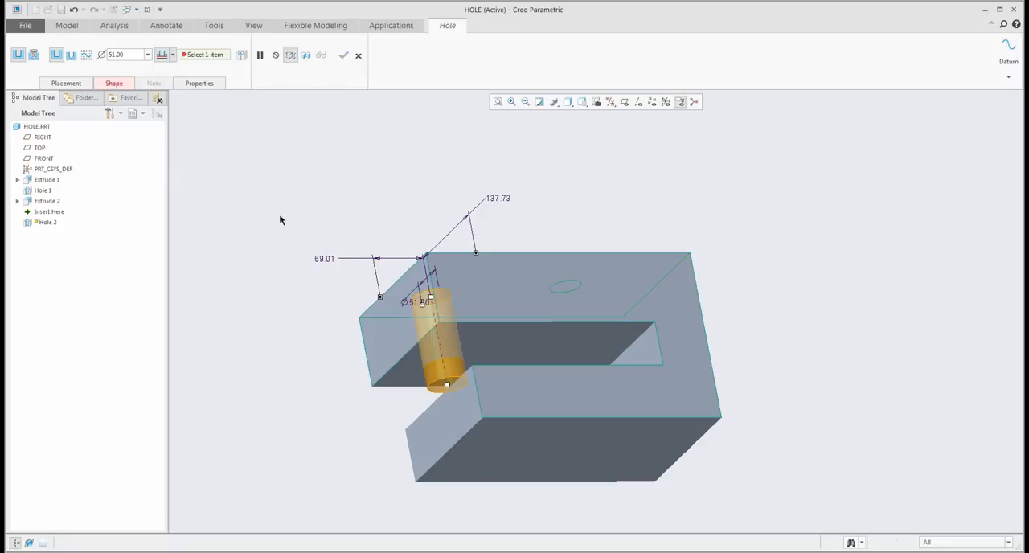
pyautogui.click(544, 430)
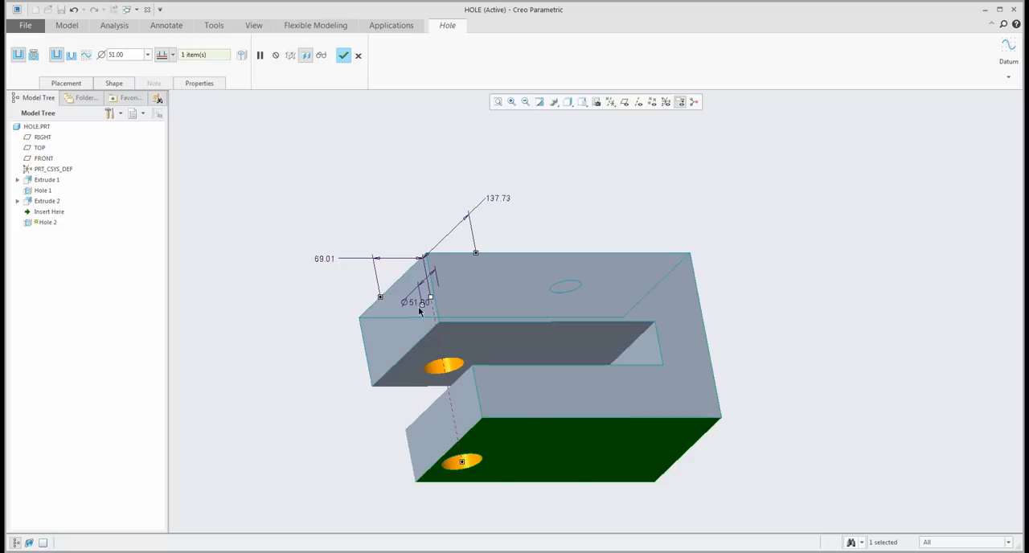
# - Return Hole 2 to a blind depth, snap its depth handle to the lower leg's bottom face and complete the hole
pyautogui.click(173, 54)
pyautogui.click(162, 77)
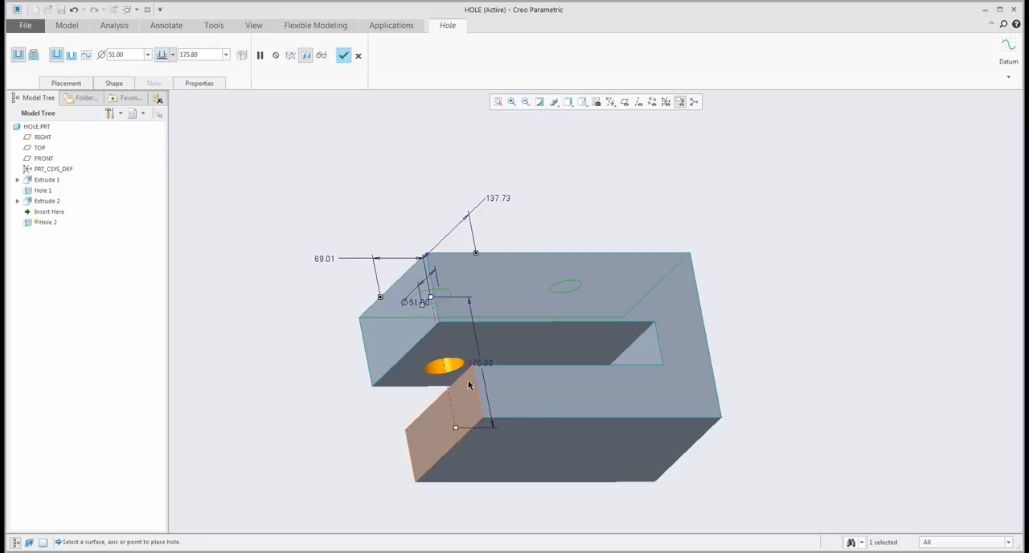
pyautogui.keyDown('shift'); pyautogui.moveTo(455, 430); pyautogui.dragTo(511, 512); pyautogui.keyUp('shift')
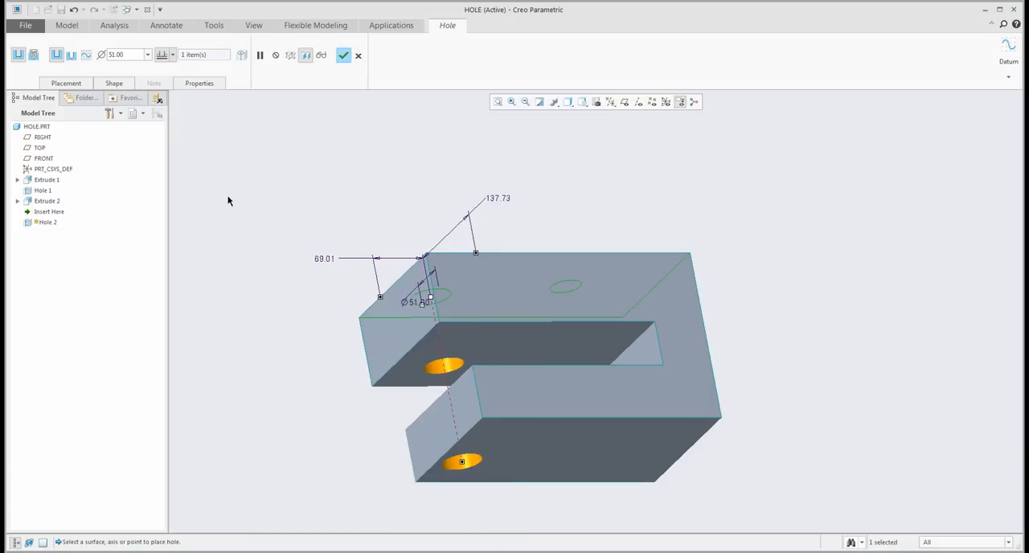
pyautogui.click(343, 55)
# - Start a new simple hole and place it on the lower leg's top face, near the inner end
pyautogui.moveTo(552, 211); pyautogui.dragTo(503, 262, button='middle')
pyautogui.scroll(5, 523, 244)
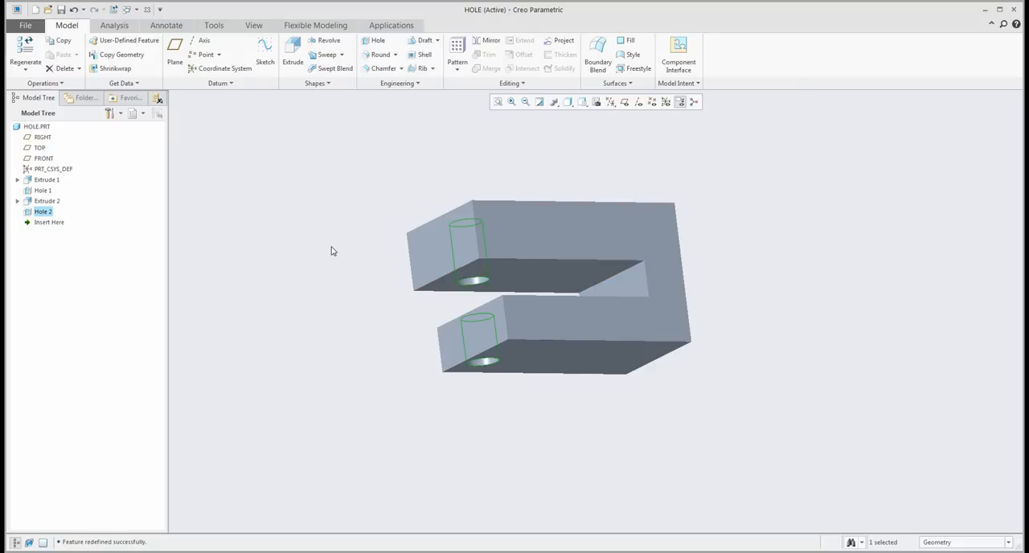
pyautogui.click(352, 258)
pyautogui.moveTo(352, 258); pyautogui.dragTo(356, 249, button='middle')
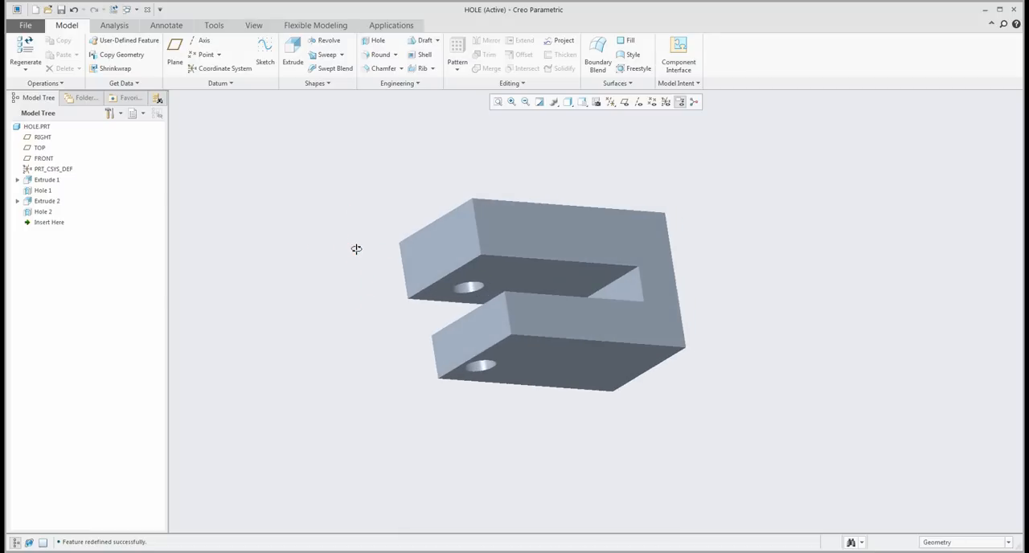
pyautogui.moveTo(357, 249); pyautogui.dragTo(317, 285, button='middle')
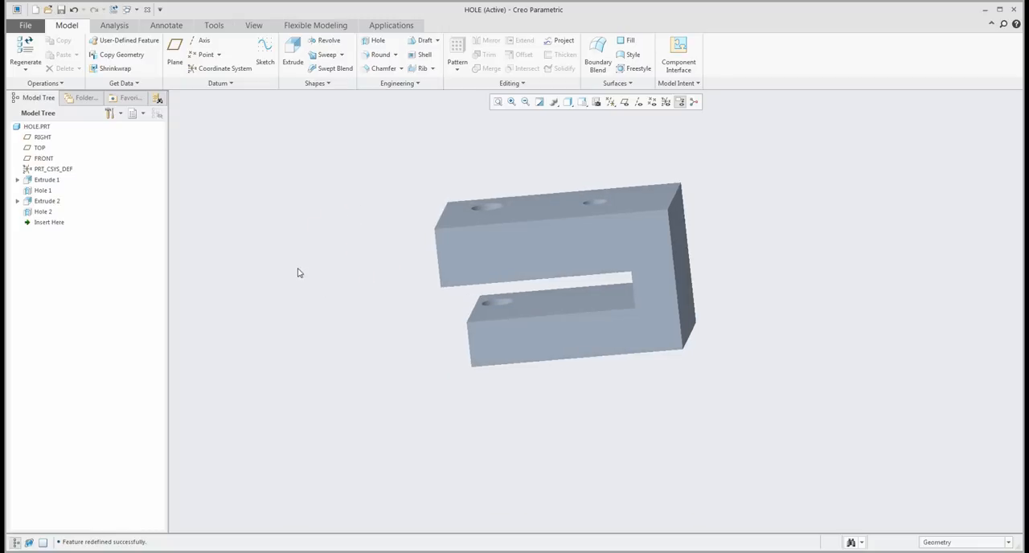
pyautogui.click(374, 41)
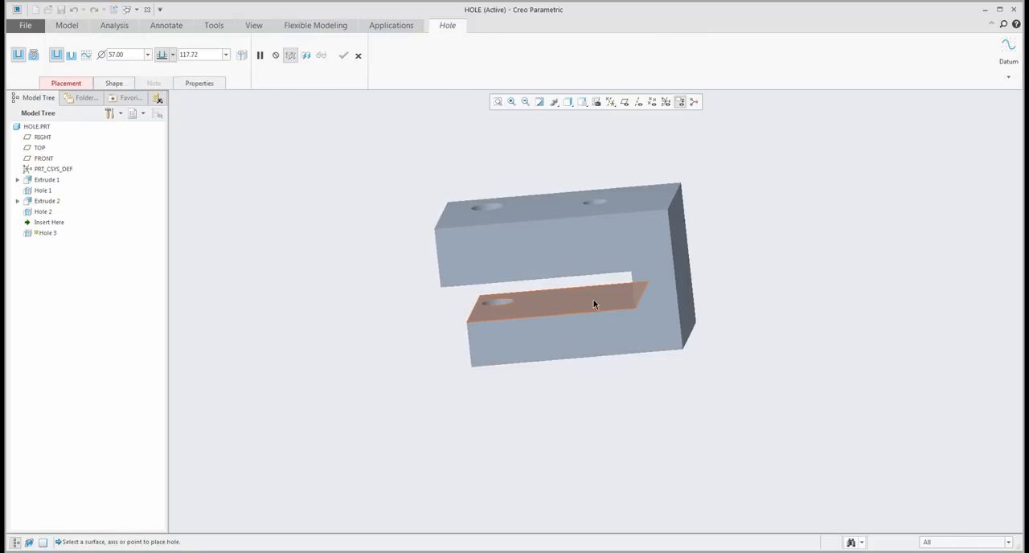
pyautogui.click(593, 302)
pyautogui.moveTo(593, 302); pyautogui.dragTo(583, 318, button='middle')
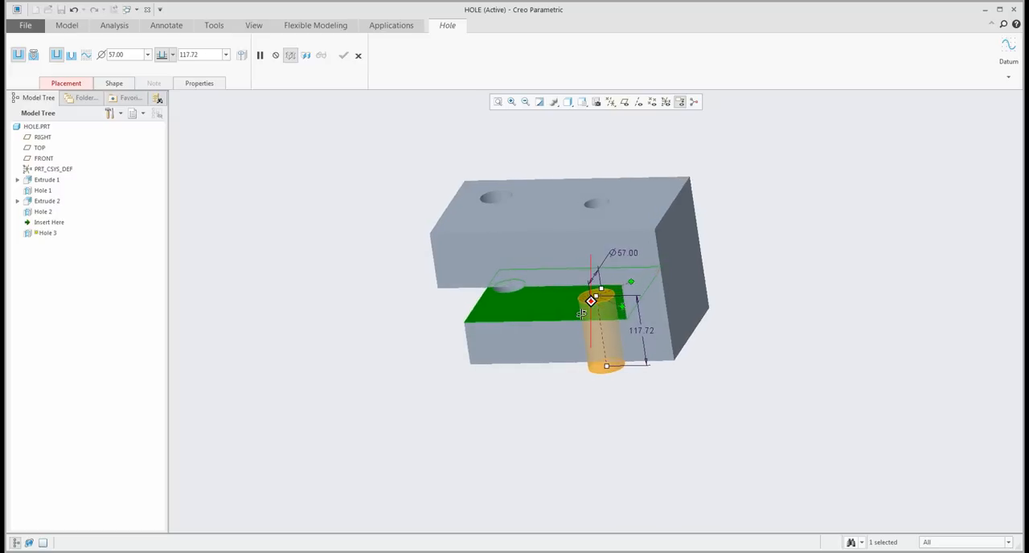
pyautogui.click(60, 85)
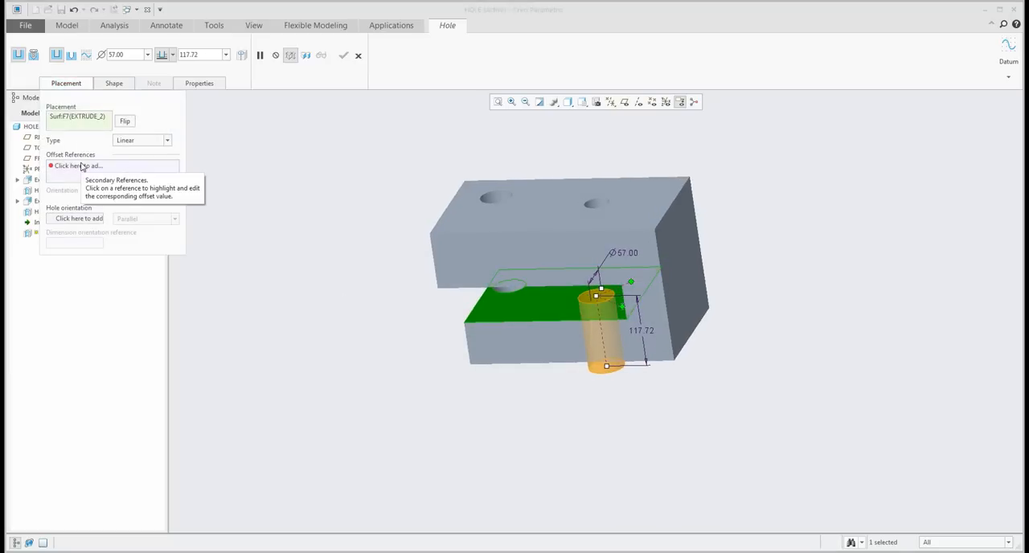
pyautogui.click(72, 89)
# - Assign the part's front face and the lower leg's free end face as offset references for the new hole
pyautogui.rightClick(324, 299)
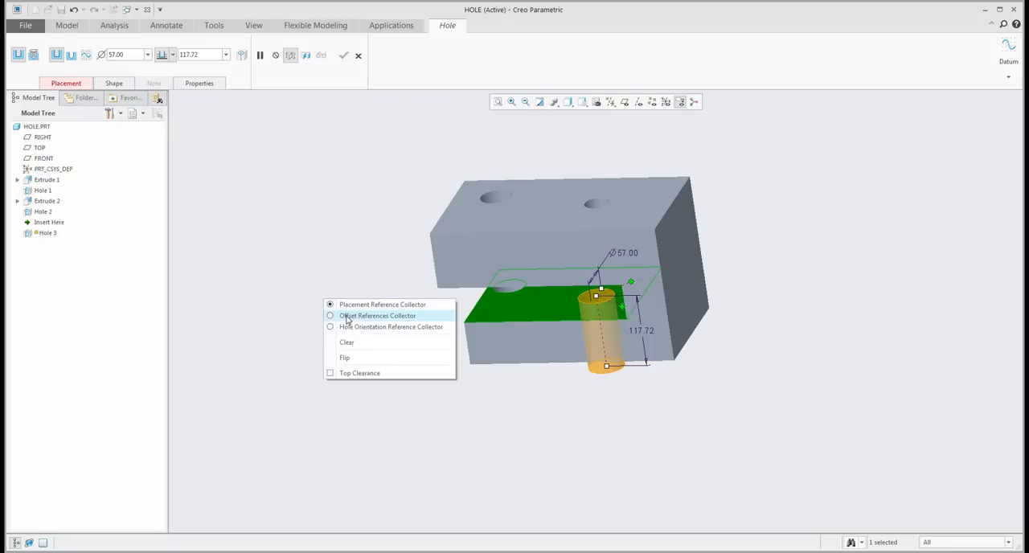
pyautogui.click(347, 316)
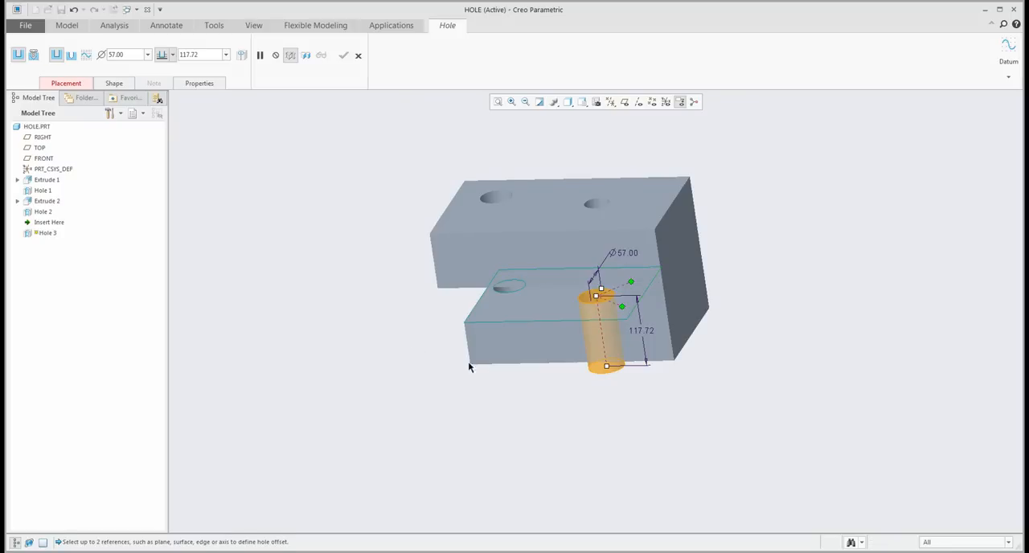
pyautogui.click(511, 345)
pyautogui.moveTo(511, 345); pyautogui.dragTo(555, 339, button='middle')
pyautogui.keyDown('ctrl'); pyautogui.click(442, 325); pyautogui.keyUp('ctrl')
pyautogui.moveTo(473, 364); pyautogui.dragTo(494, 358, button='middle')
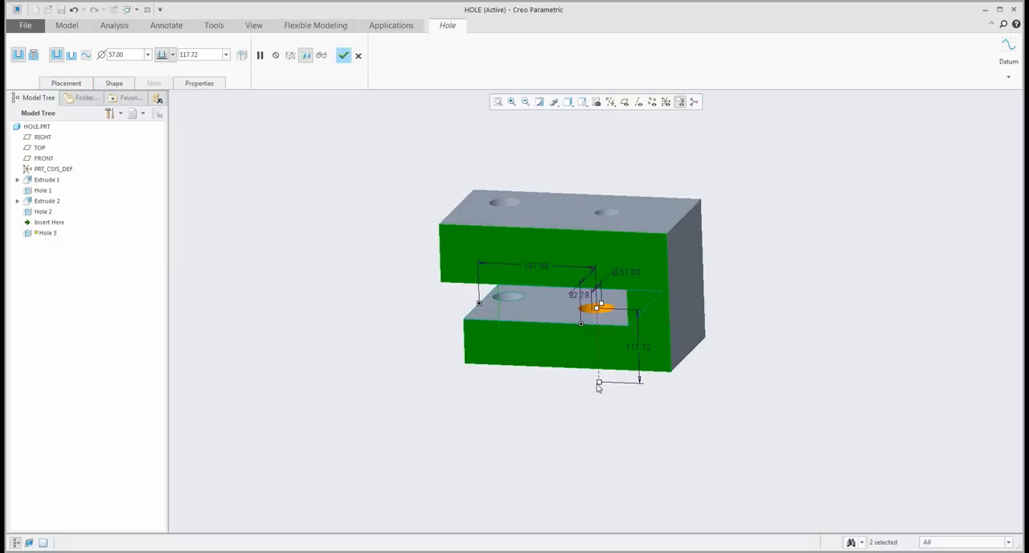
# - Snap the new hole's depth handle to the lower leg's bottom face so it drills to that surface
pyautogui.moveTo(595, 388); pyautogui.dragTo(597, 395, button='middle')
pyautogui.keyDown('shift'); pyautogui.moveTo(582, 389); pyautogui.dragTo(565, 374); pyautogui.keyUp('shift')
pyautogui.moveTo(565, 375)
pyautogui.mouseDown(button='middle')
pyautogui.moveTo(547, 342)
pyautogui.moveTo(579, 391)
pyautogui.moveTo(569, 372)
pyautogui.mouseUp(button='middle')
pyautogui.hotkey('ctrl', 'd')
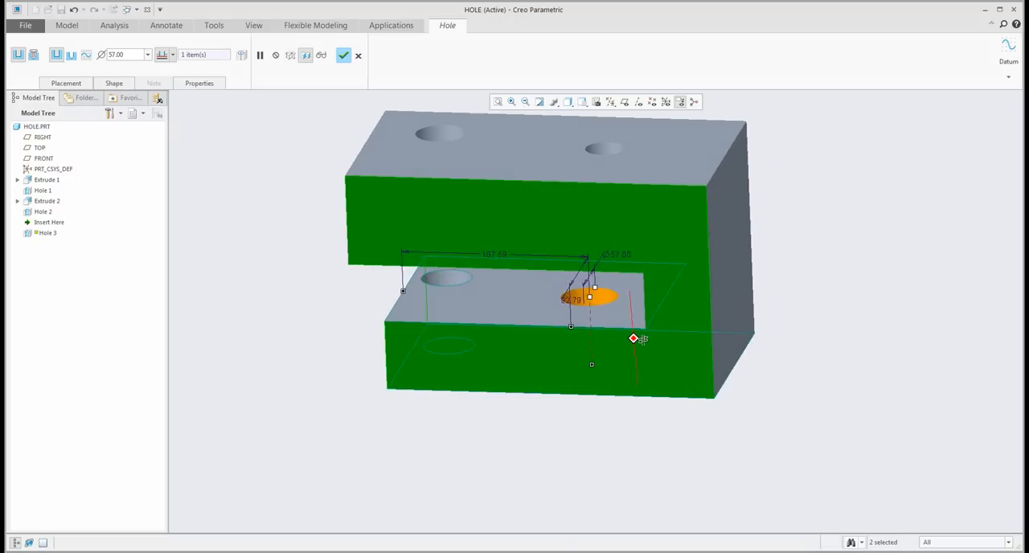
pyautogui.scroll(1, 643, 339)
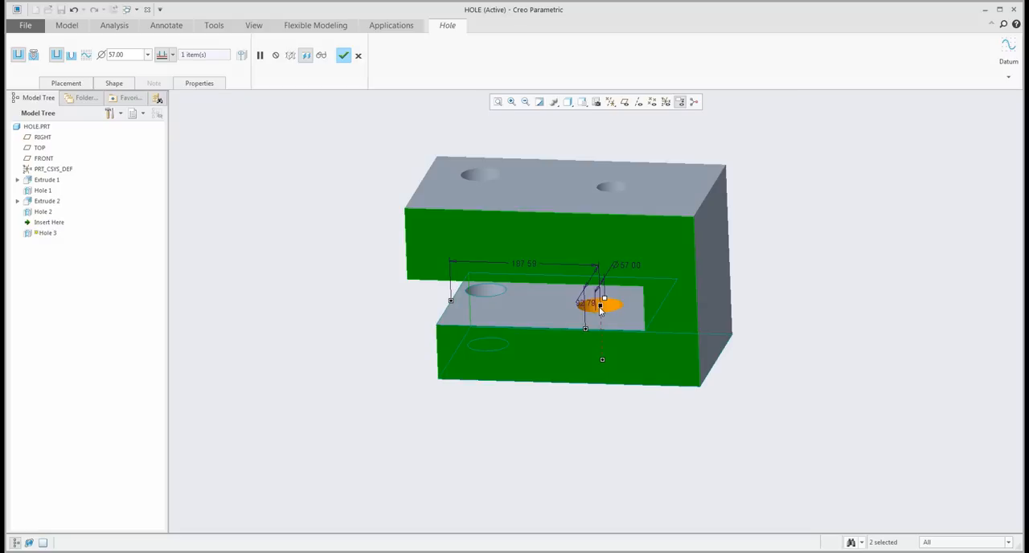
pyautogui.moveTo(608, 366)
pyautogui.mouseDown(button='middle')
pyautogui.moveTo(613, 289)
pyautogui.moveTo(611, 322)
pyautogui.moveTo(607, 312)
pyautogui.mouseUp(button='middle')
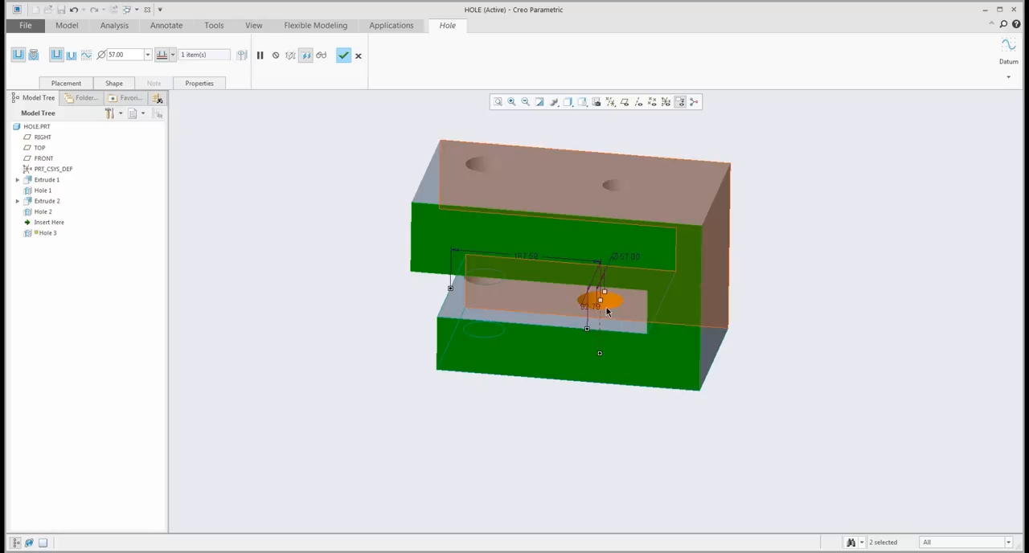
# - Set the new hole's second-side depth option to Blind so it also drills upward into the upper leg
pyautogui.click(113, 85)
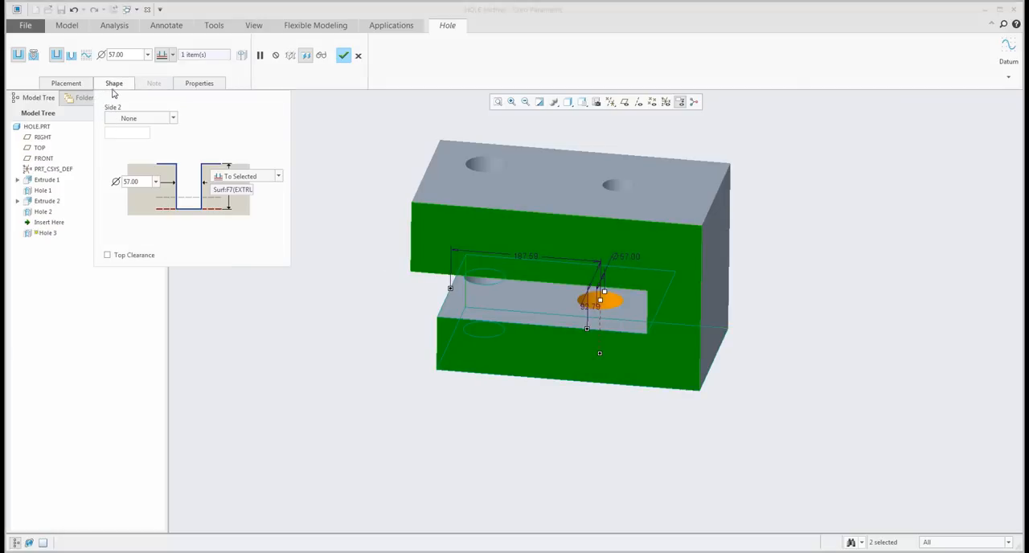
pyautogui.click(167, 121)
pyautogui.scroll(3, 139, 139)
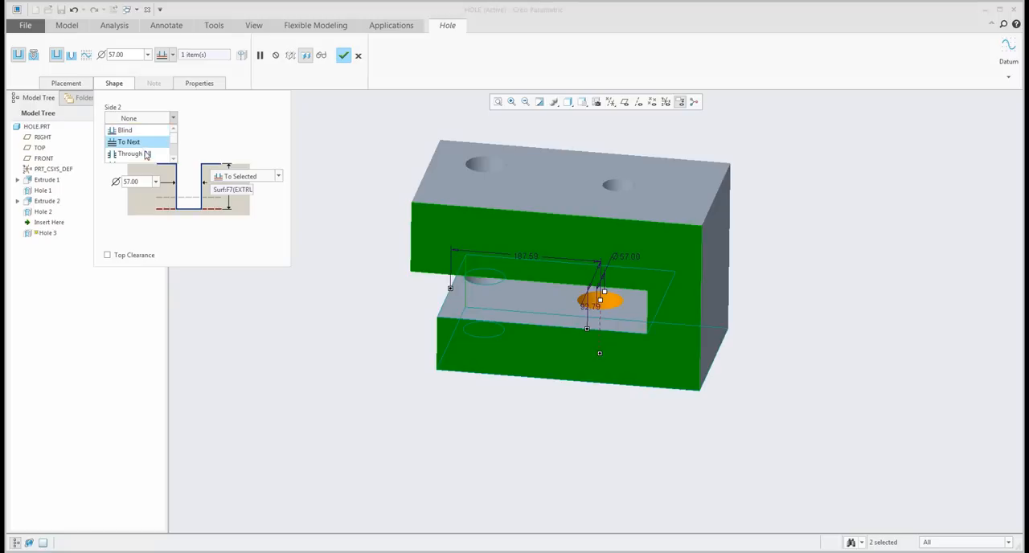
pyautogui.scroll(-1, 142, 148)
pyautogui.scroll(1, 141, 146)
pyautogui.click(136, 128)
pyautogui.moveTo(546, 275); pyautogui.dragTo(603, 235, button='middle')
pyautogui.moveTo(607, 228); pyautogui.dragTo(619, 254)
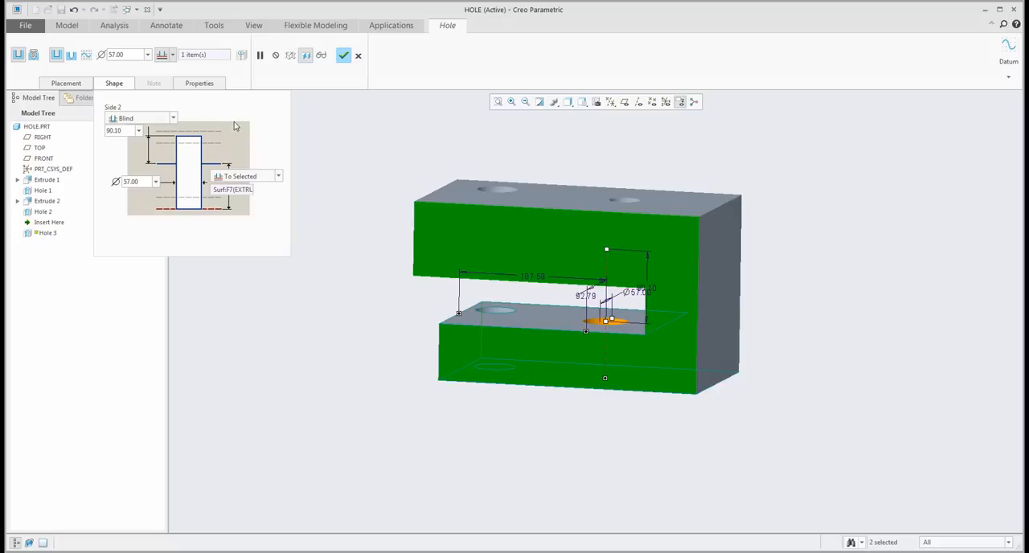
# - Set the hole's second-side depth to 90 and complete the hole
pyautogui.click(107, 131)
pyautogui.write('90')
pyautogui.press('Return')
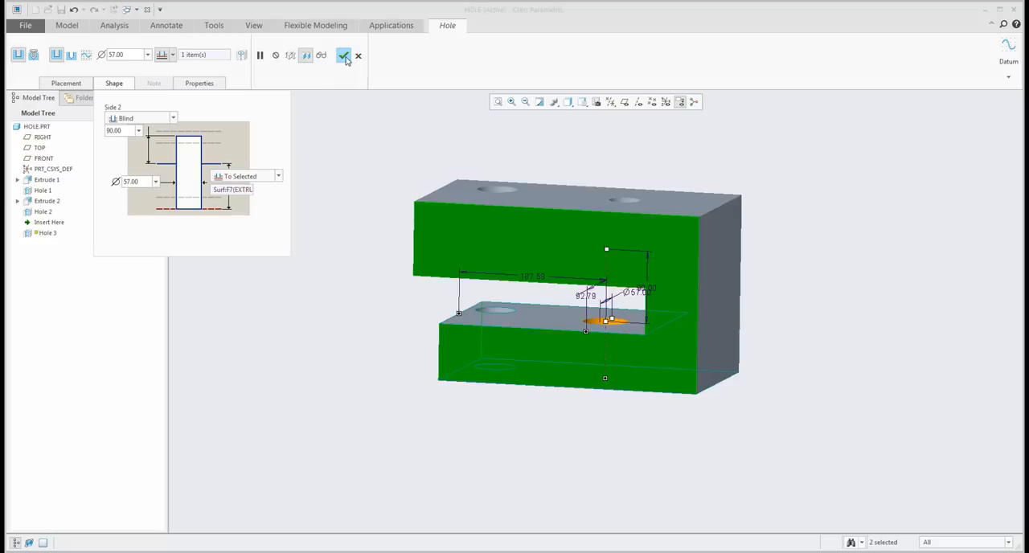
pyautogui.click(344, 56)
pyautogui.moveTo(357, 250); pyautogui.dragTo(256, 287, button='middle')
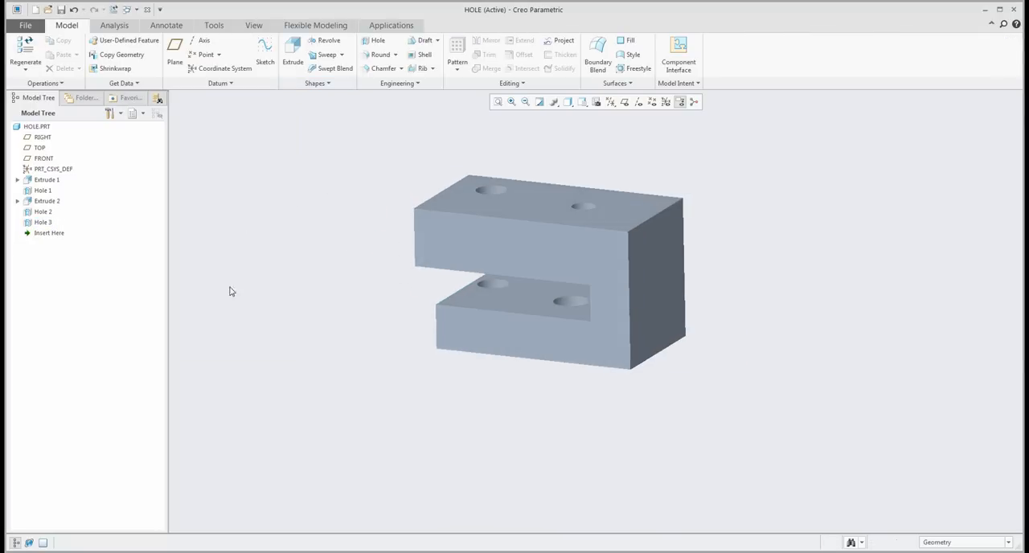
# - Delete Hole 1 from the upper leg
pyautogui.click(42, 190)
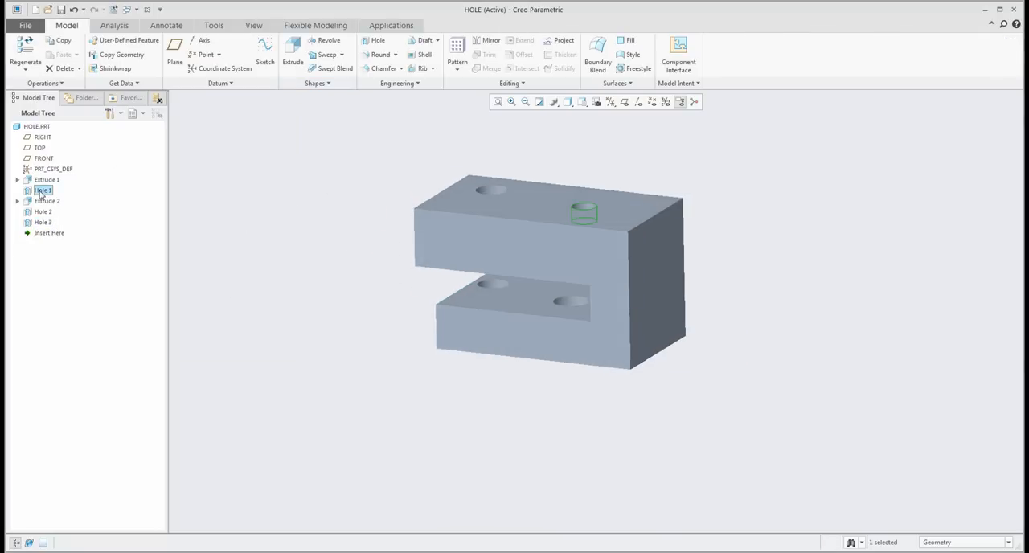
pyautogui.press('Delete')
pyautogui.click(486, 296)
pyautogui.moveTo(487, 296); pyautogui.dragTo(425, 224, button='middle')
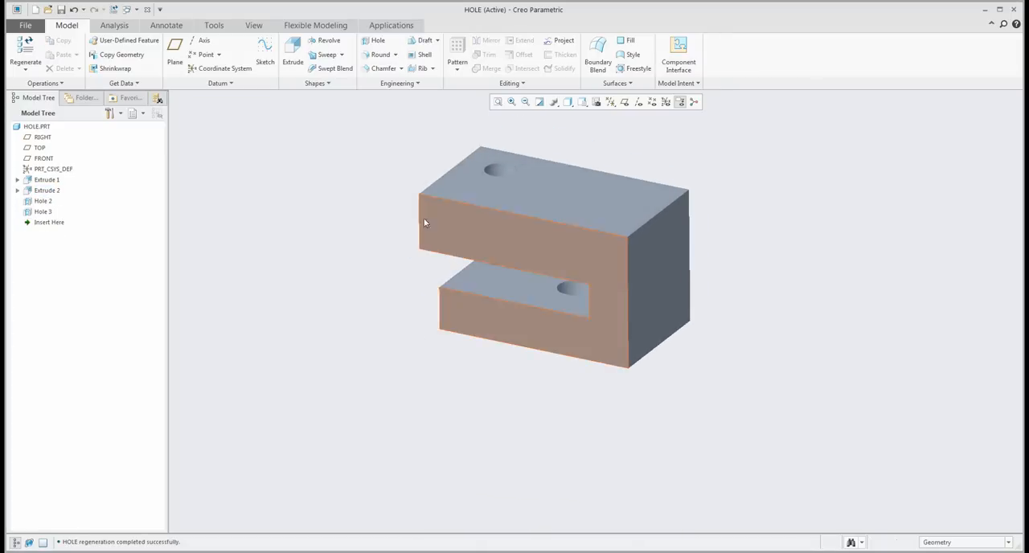
# - Create a planar cross-section parallel to the part's front face, offset inward to cut through the inner hole
pyautogui.click(253, 25)
pyautogui.click(387, 66)
pyautogui.click(555, 330)
pyautogui.moveTo(516, 304); pyautogui.dragTo(529, 277)
pyautogui.moveTo(544, 255); pyautogui.dragTo(564, 210, button='middle')
pyautogui.click(330, 55)
pyautogui.moveTo(379, 209)
pyautogui.mouseDown(button='middle')
pyautogui.moveTo(429, 241)
pyautogui.moveTo(400, 260)
pyautogui.mouseUp(button='middle')
pyautogui.scroll(1, 400, 260)
# - Redefine Hole 3 and extend its second-side depth upward to about 122.7
pyautogui.rightClick(42, 213)
pyautogui.click(61, 166)
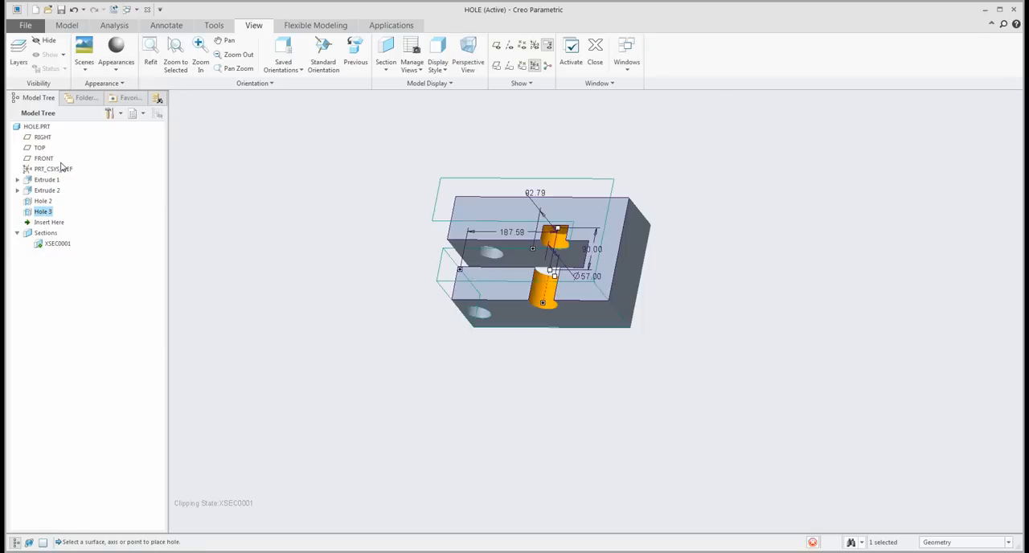
pyautogui.moveTo(567, 219); pyautogui.dragTo(567, 225)
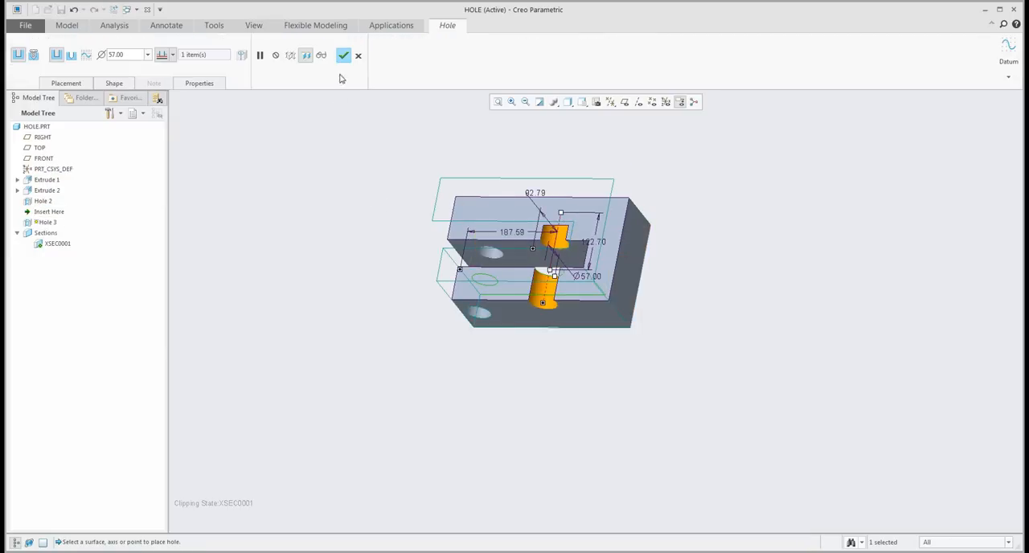
# - Change Hole 3's first-side depth to Blind, shorten it to end inside the lower leg and complete the hole
pyautogui.click(112, 85)
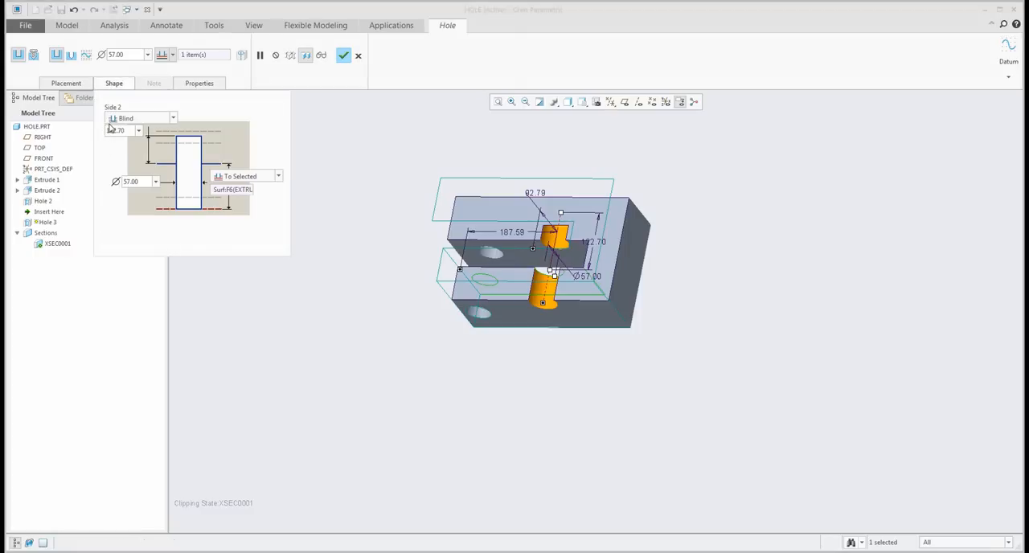
pyautogui.click(171, 54)
pyautogui.click(165, 78)
pyautogui.moveTo(539, 325); pyautogui.dragTo(549, 293)
pyautogui.click(343, 55)
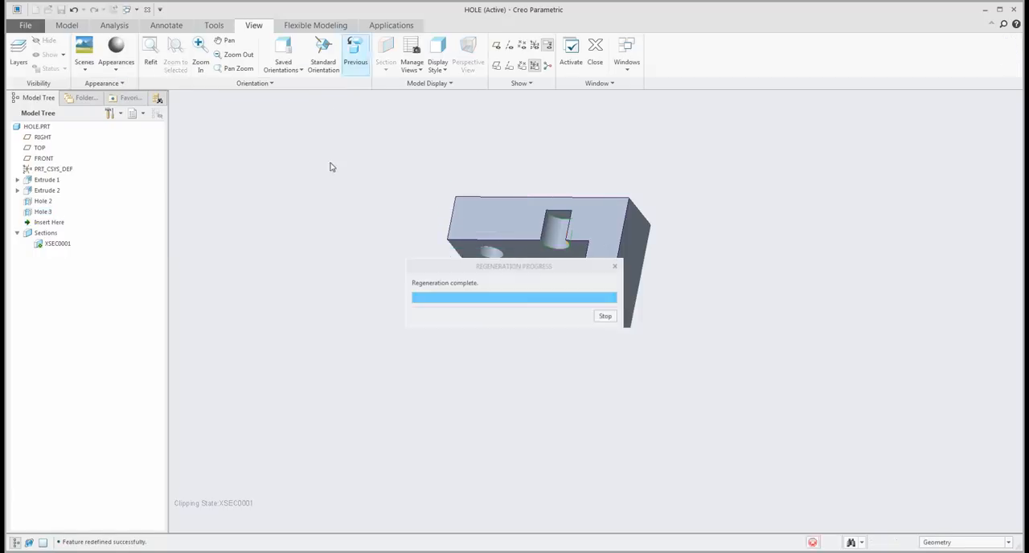
pyautogui.moveTo(400, 290); pyautogui.dragTo(399, 312, button='middle')
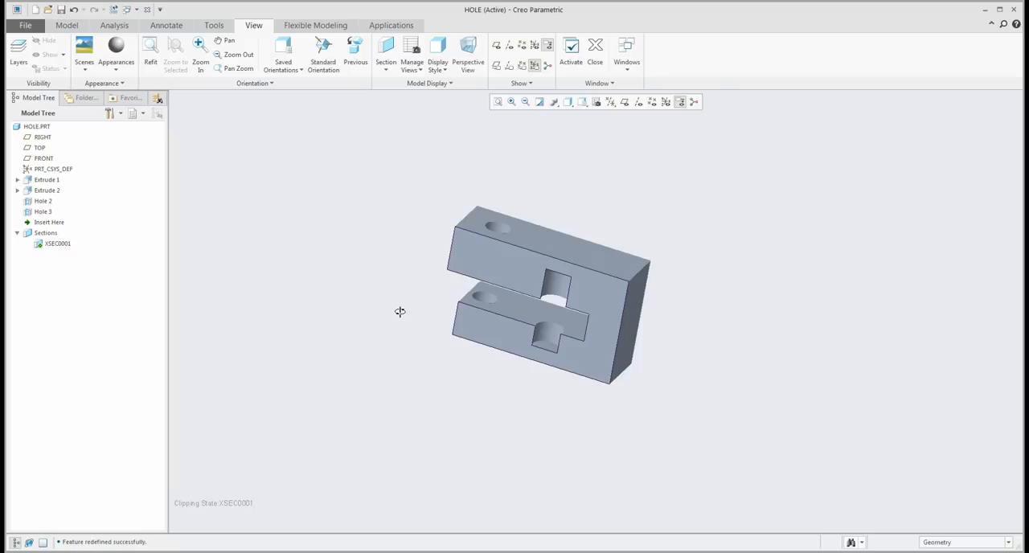
# - Deactivate cross-section XSEC0001 to display the whole part
pyautogui.click(54, 244)
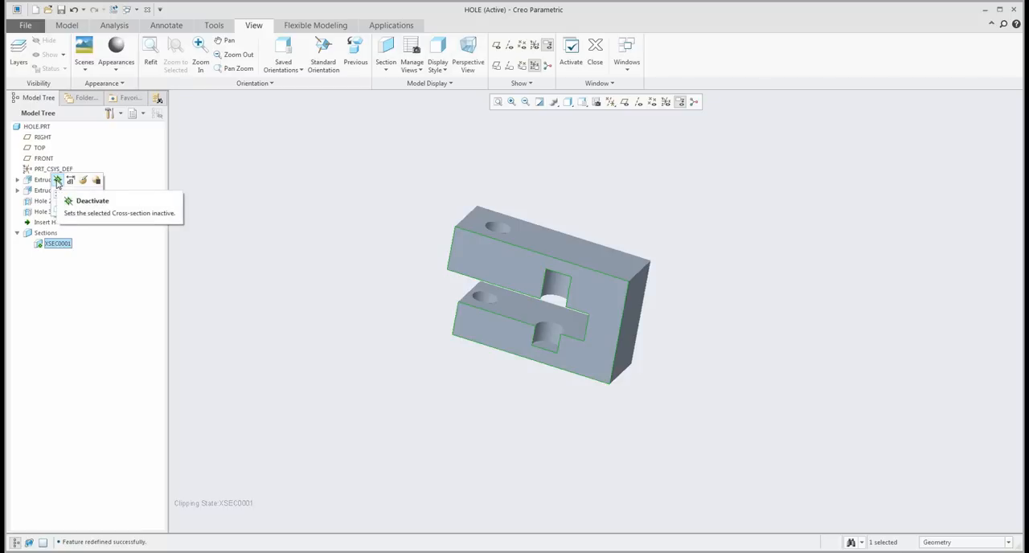
pyautogui.click(57, 181)
pyautogui.moveTo(322, 317)
pyautogui.mouseDown(button='middle')
pyautogui.moveTo(333, 314)
pyautogui.moveTo(331, 328)
pyautogui.moveTo(328, 317)
pyautogui.mouseUp(button='middle')
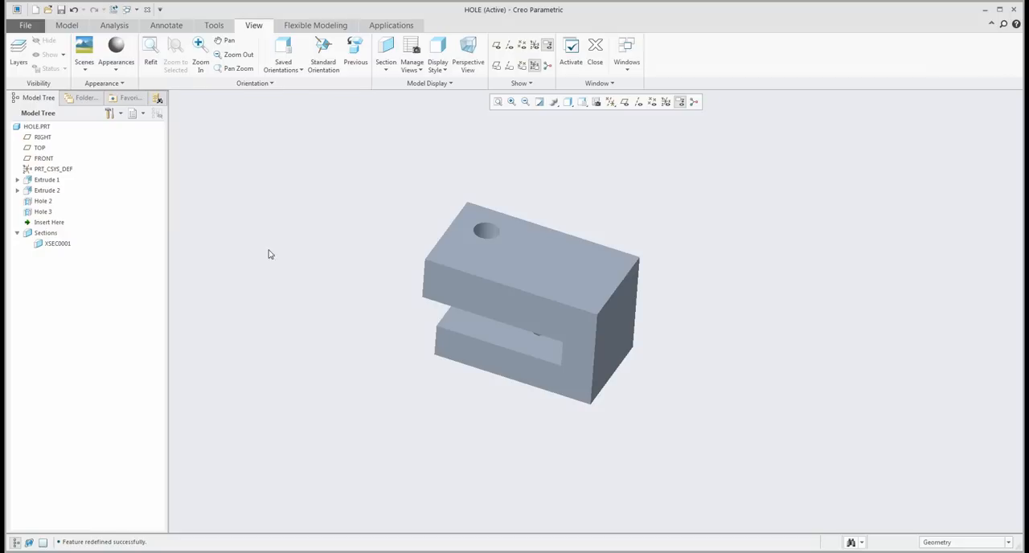
# - Start a new hole using the standard hole profile as its drill profile, with the shape settings open
pyautogui.click(71, 27)
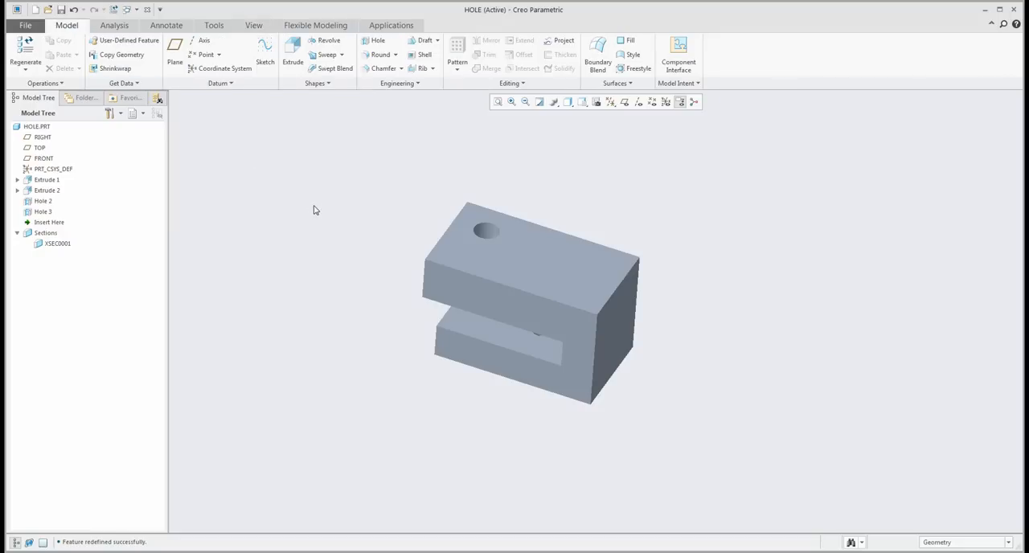
pyautogui.click(375, 42)
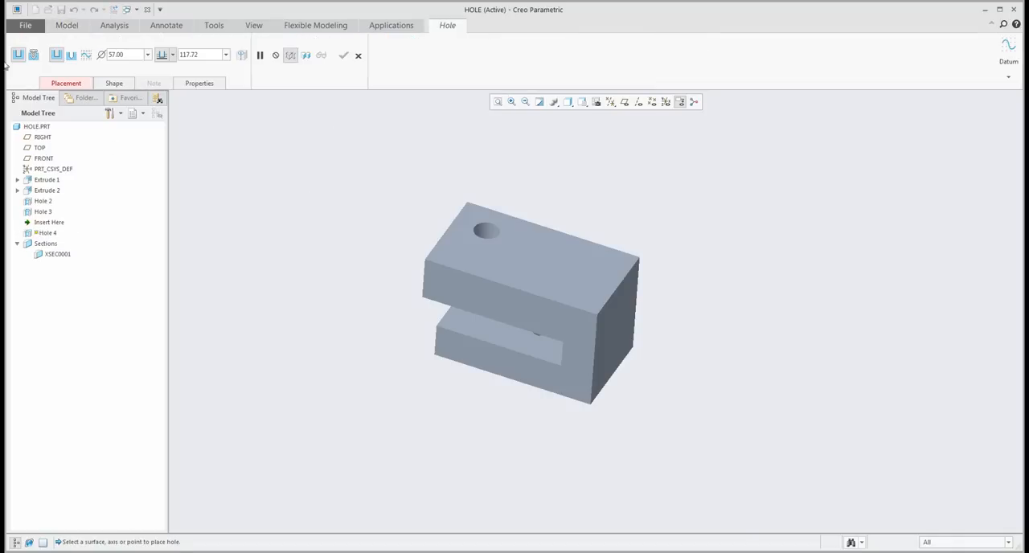
pyautogui.click(111, 85)
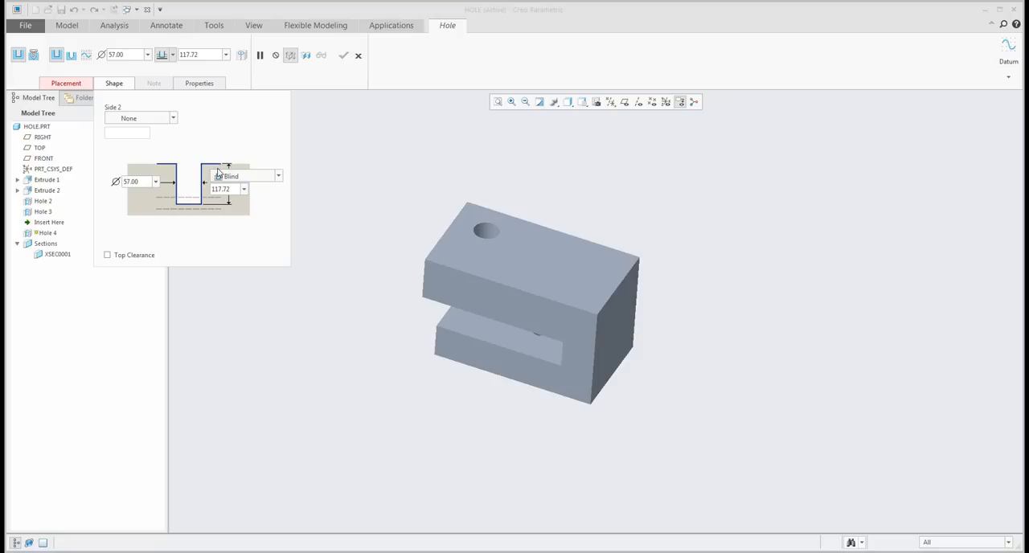
pyautogui.click(70, 57)
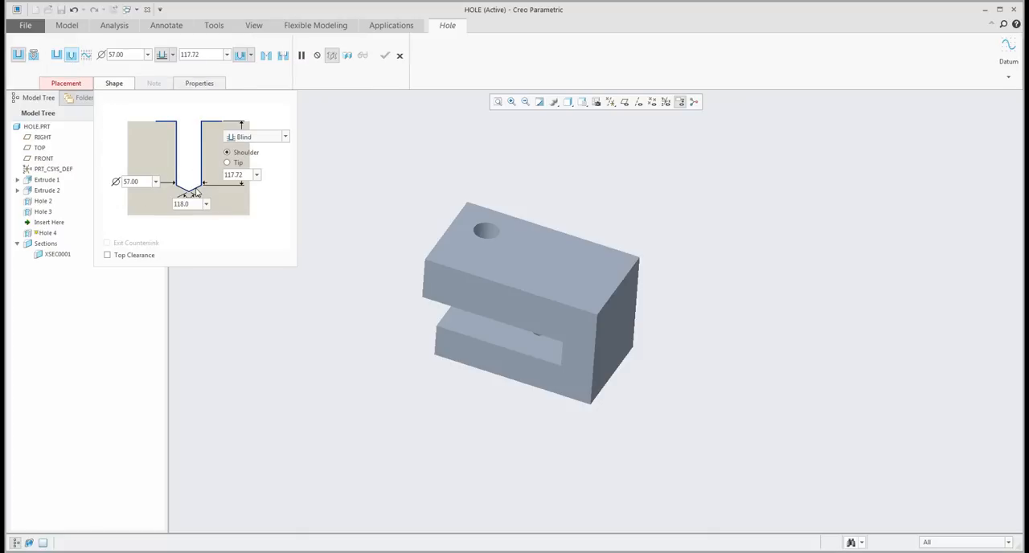
# - Place the hole on the upper leg's top face with the closed end face and the front face as offset references
pyautogui.click(565, 270)
pyautogui.rightClick(630, 224)
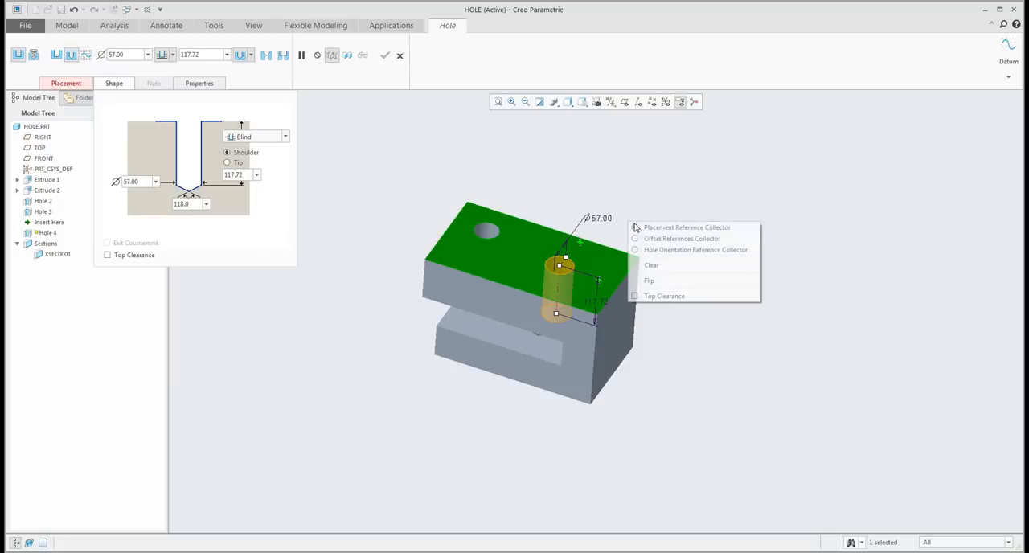
pyautogui.click(667, 239)
pyautogui.click(617, 326)
pyautogui.keyDown('ctrl'); pyautogui.click(540, 321); pyautogui.keyUp('ctrl')
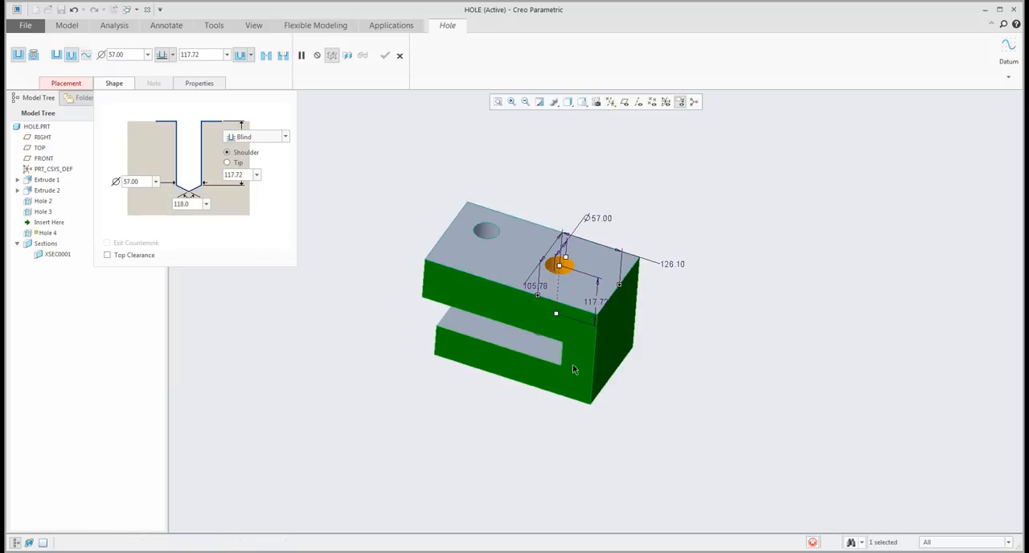
pyautogui.moveTo(540, 319); pyautogui.dragTo(518, 313, button='middle')
pyautogui.scroll(-2, 516, 338)
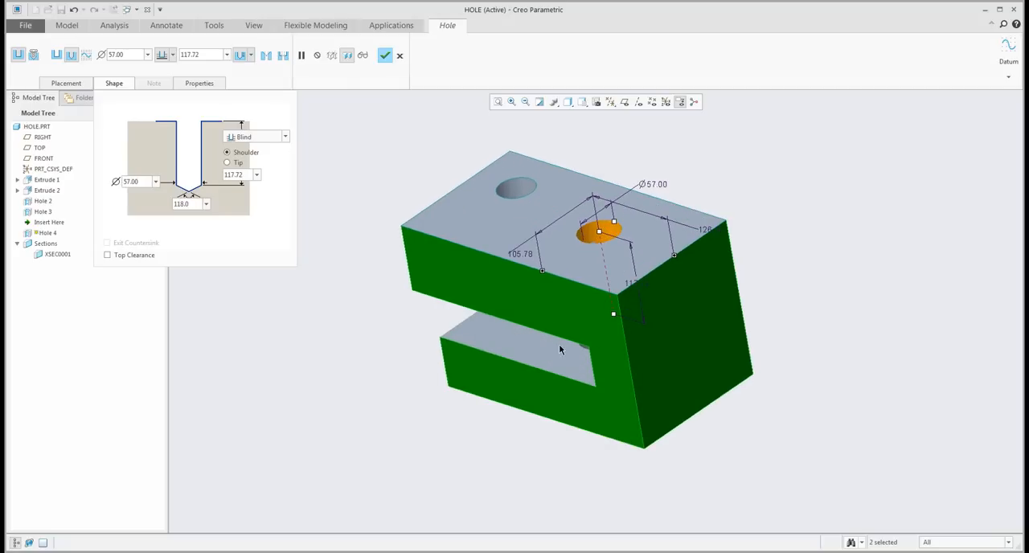
# - Shorten the standard-profile hole's blind depth to about 64.9
pyautogui.moveTo(559, 344); pyautogui.dragTo(599, 320, button='middle')
pyautogui.moveTo(612, 311); pyautogui.dragTo(612, 271)
pyautogui.moveTo(601, 265); pyautogui.dragTo(586, 301, button='middle')
pyautogui.scroll(-3, 644, 239)
pyautogui.moveTo(645, 239)
pyautogui.mouseDown(button='middle')
pyautogui.moveTo(644, 271)
pyautogui.moveTo(649, 236)
pyautogui.mouseUp(button='middle')
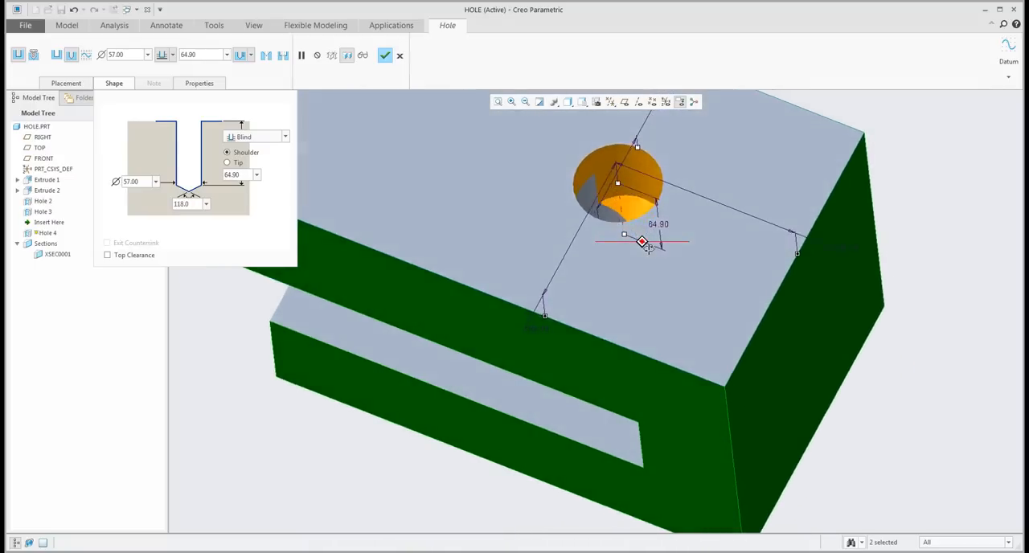
# - Move the hole along the top face to about 54 from the closed end face
pyautogui.scroll(2, 632, 207)
pyautogui.moveTo(631, 207); pyautogui.dragTo(675, 225)
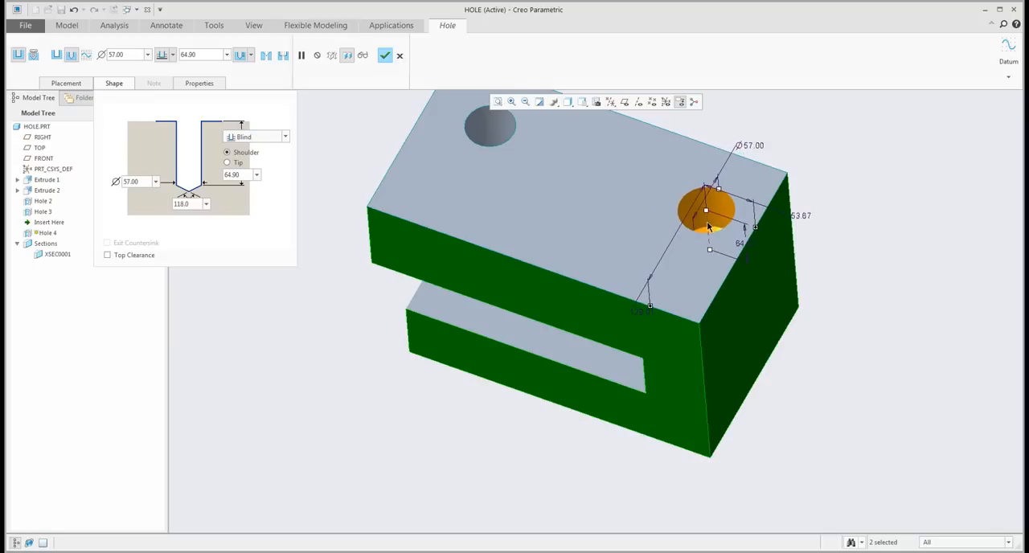
pyautogui.scroll(-3, 679, 229)
pyautogui.moveTo(692, 266); pyautogui.dragTo(705, 258, button='middle')
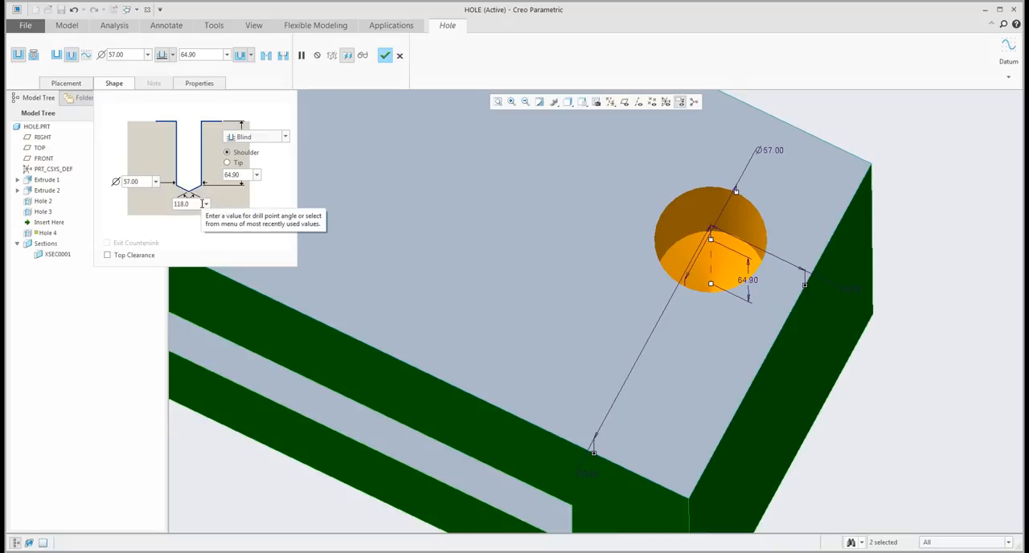
# - Try the Tip depth option, return to Shoulder and set the drill point angle to 120 degrees
pyautogui.click(229, 162)
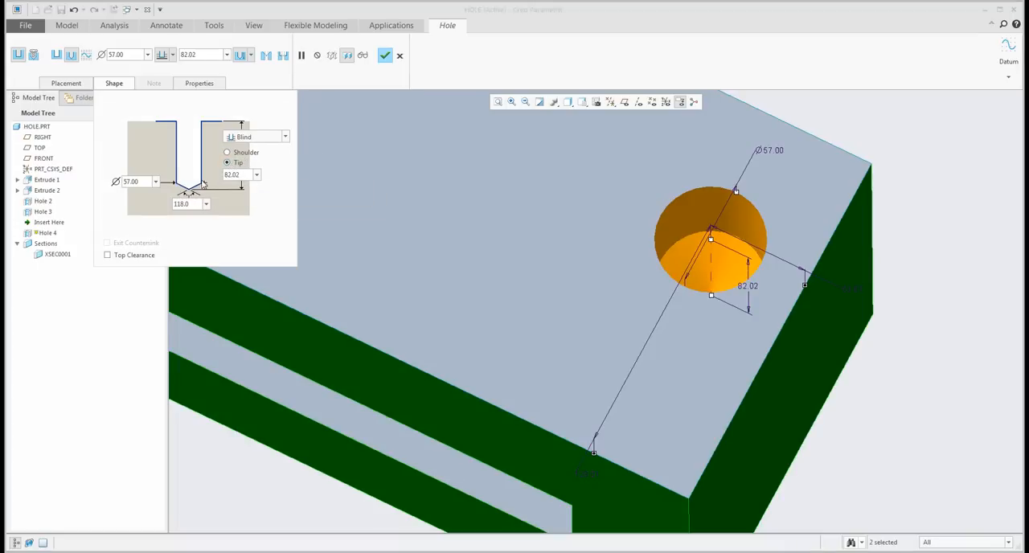
pyautogui.click(229, 152)
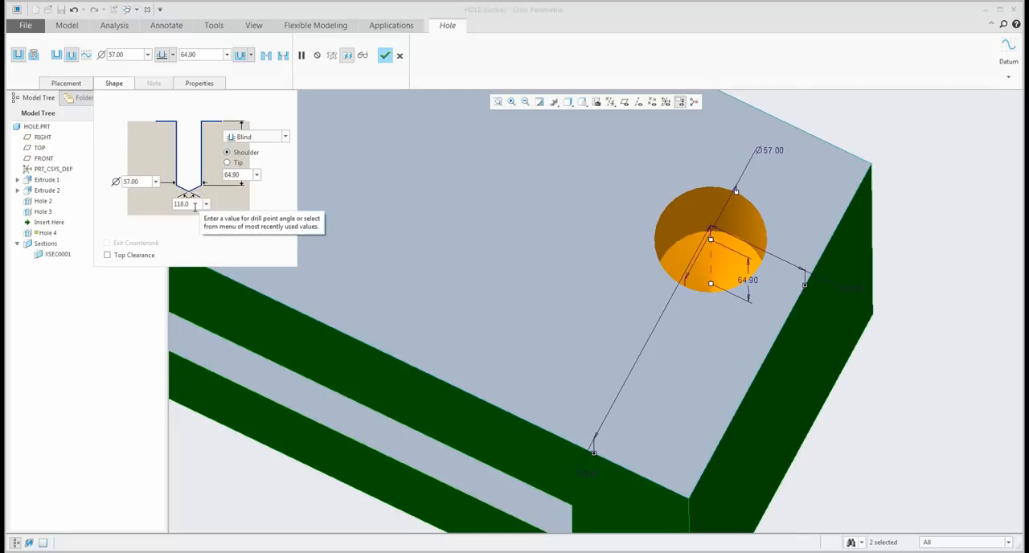
pyautogui.moveTo(194, 206); pyautogui.dragTo(161, 203)
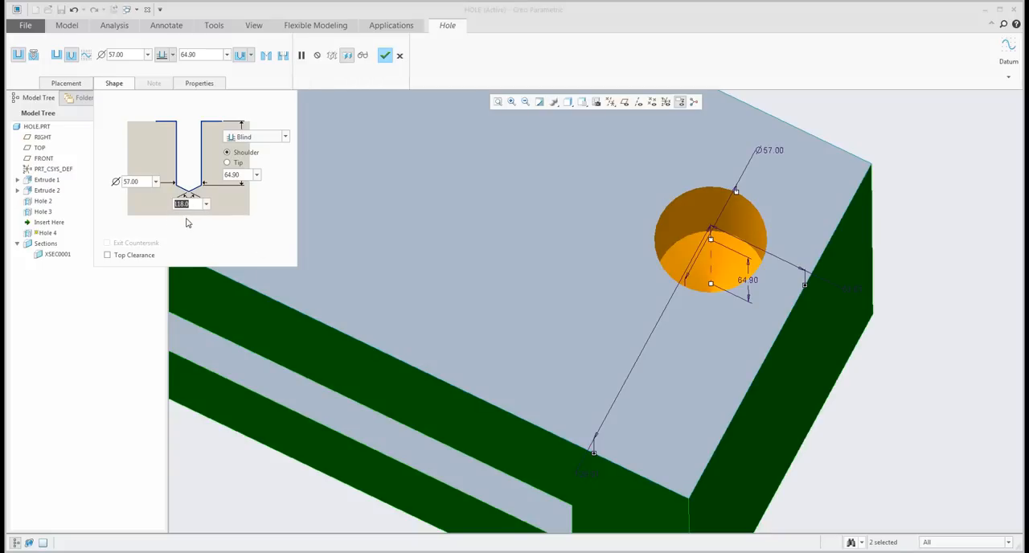
pyautogui.write('120')
pyautogui.press('Return')
pyautogui.scroll(3, 620, 252)
pyautogui.moveTo(620, 253); pyautogui.dragTo(613, 232, button='middle')
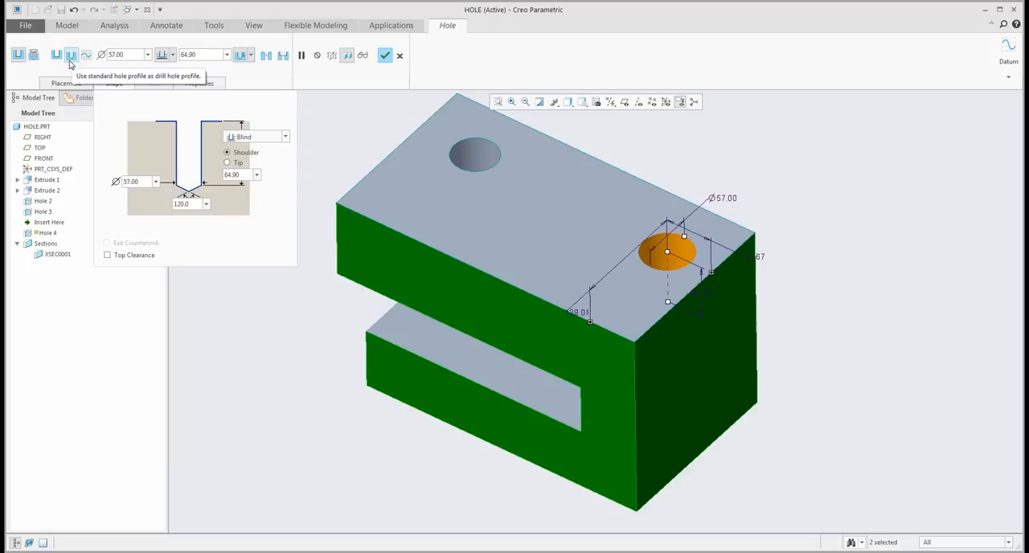
# - Add a counterbore to the standard-profile hole
pyautogui.click(283, 59)
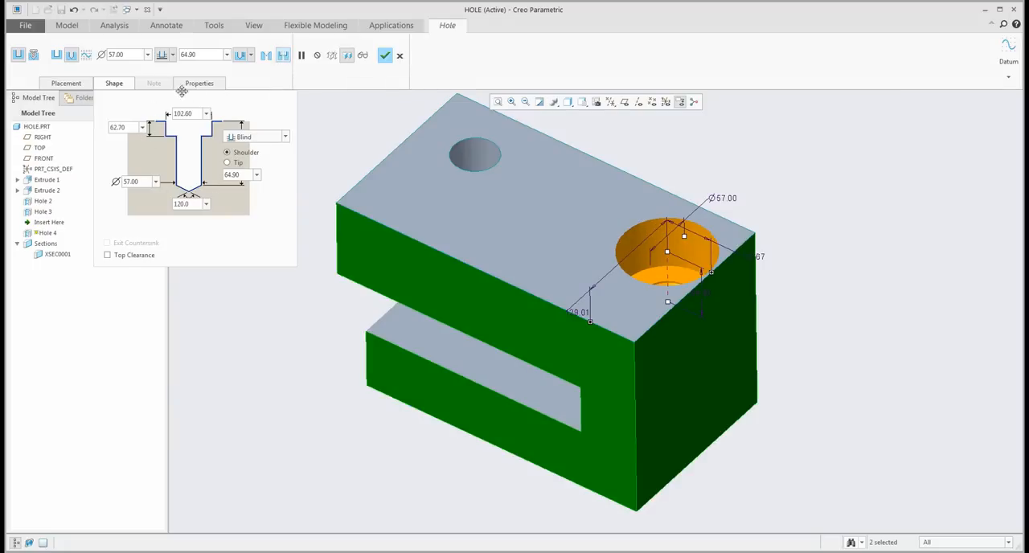
pyautogui.moveTo(600, 271)
pyautogui.mouseDown(button='middle')
pyautogui.moveTo(598, 288)
pyautogui.moveTo(600, 273)
pyautogui.mouseUp(button='middle')
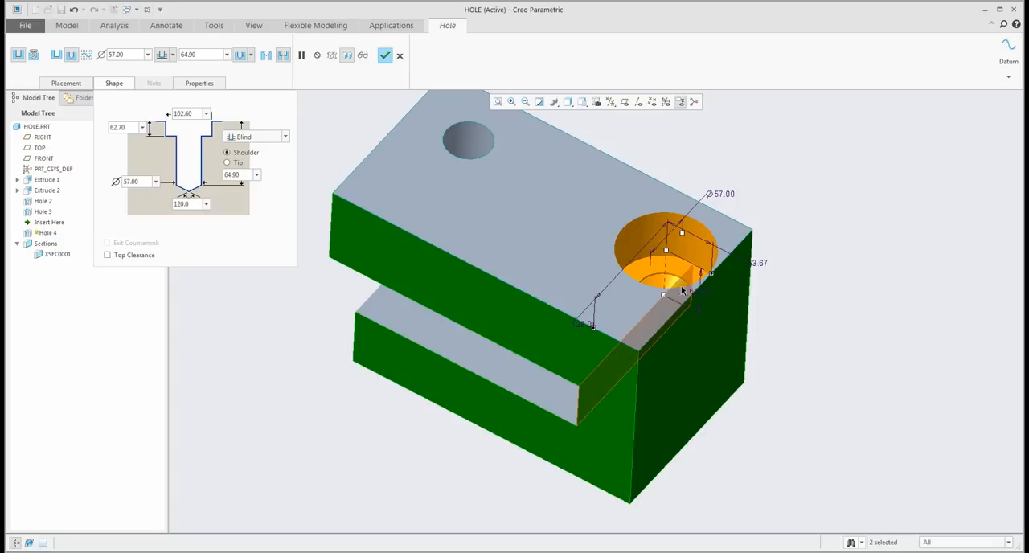
# - Move the counterbored hole to about 182 from the closed end face and deepen it to about 213.5
pyautogui.moveTo(667, 252); pyautogui.dragTo(539, 211)
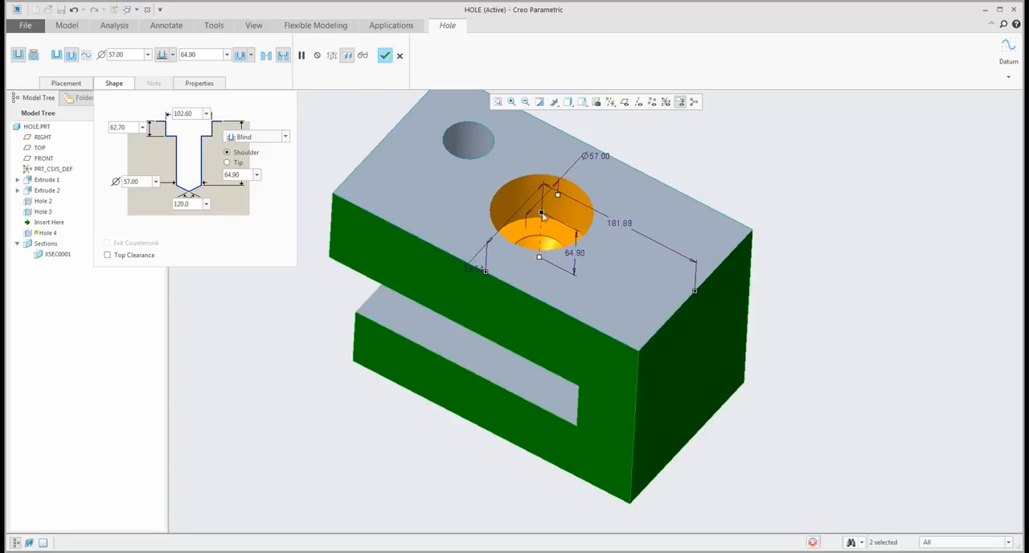
pyautogui.moveTo(531, 349); pyautogui.dragTo(532, 360)
pyautogui.moveTo(544, 352)
pyautogui.mouseDown(button='middle')
pyautogui.moveTo(548, 325)
pyautogui.moveTo(549, 339)
pyautogui.mouseUp(button='middle')
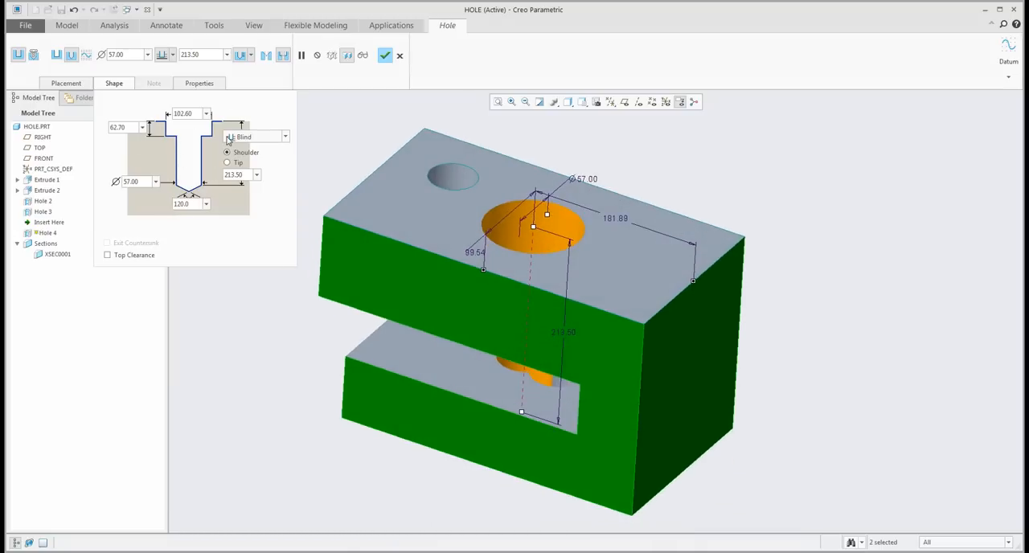
# - Try adding a countersink to the counterbored hole, then remove it
pyautogui.click(266, 55)
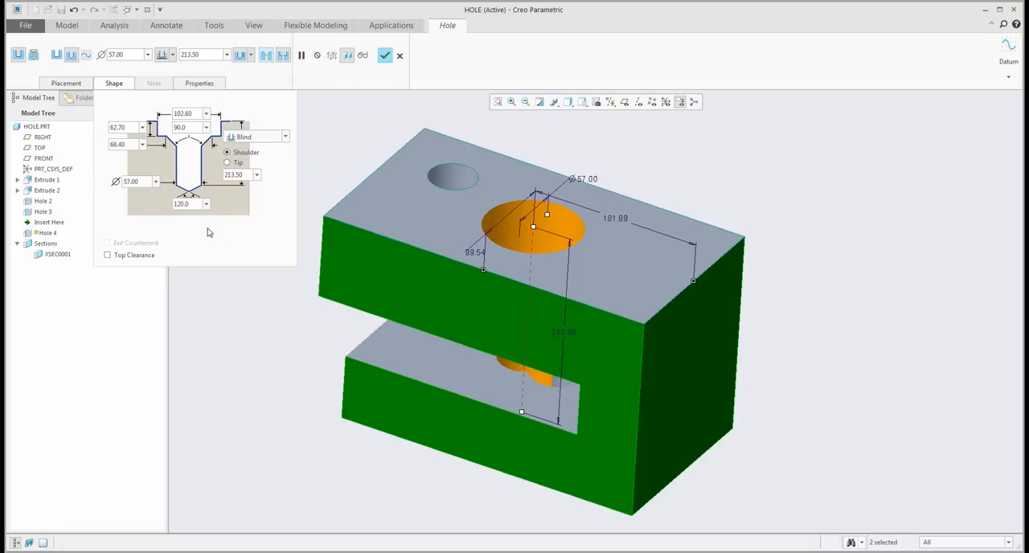
pyautogui.click(266, 56)
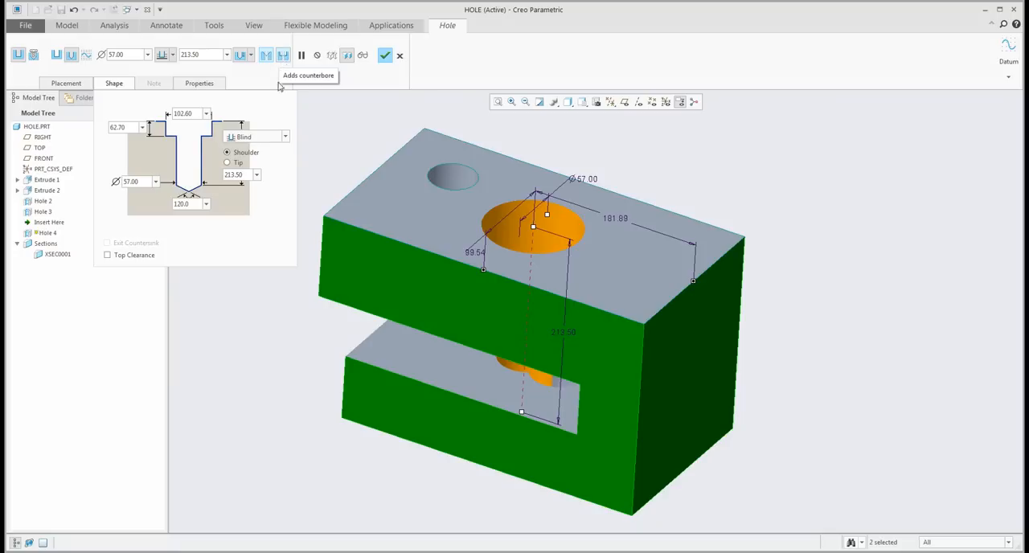
pyautogui.moveTo(533, 268); pyautogui.dragTo(519, 275, button='middle')
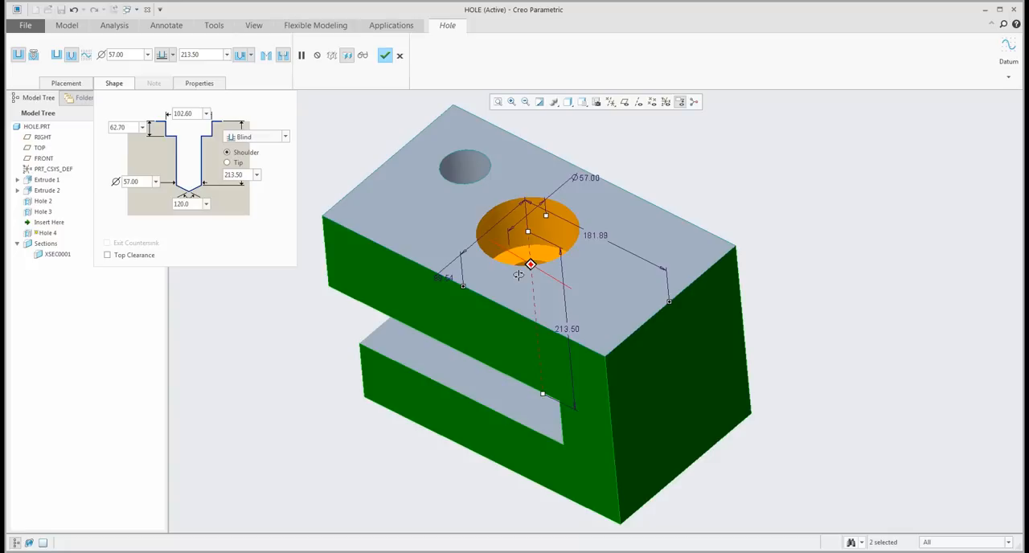
# - Accept the counterbored hole with its current placement and shape
pyautogui.click(385, 54)
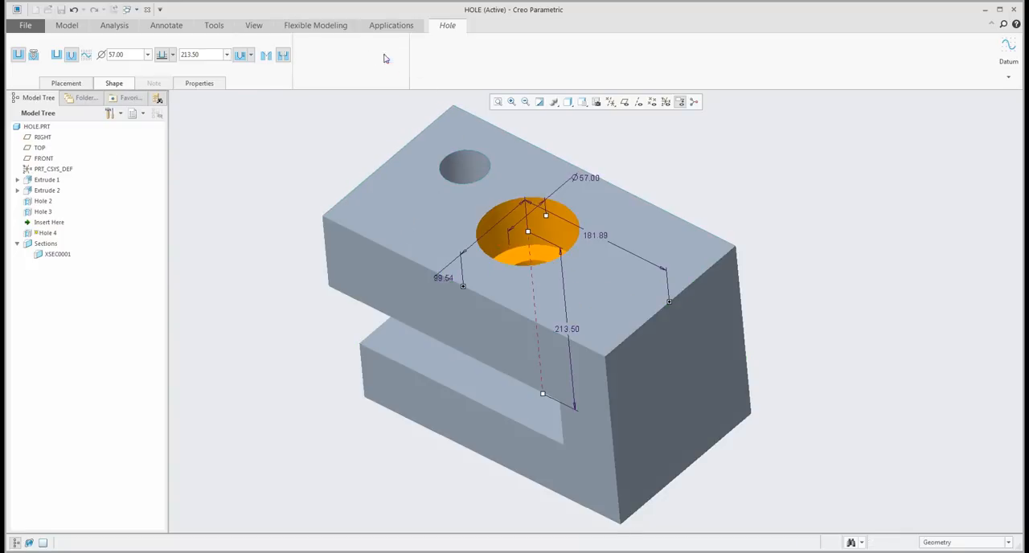
pyautogui.moveTo(610, 313)
pyautogui.mouseDown(button='middle')
pyautogui.moveTo(623, 296)
pyautogui.moveTo(615, 310)
pyautogui.mouseUp(button='middle')
pyautogui.scroll(2, 615, 311)
pyautogui.click(307, 194)
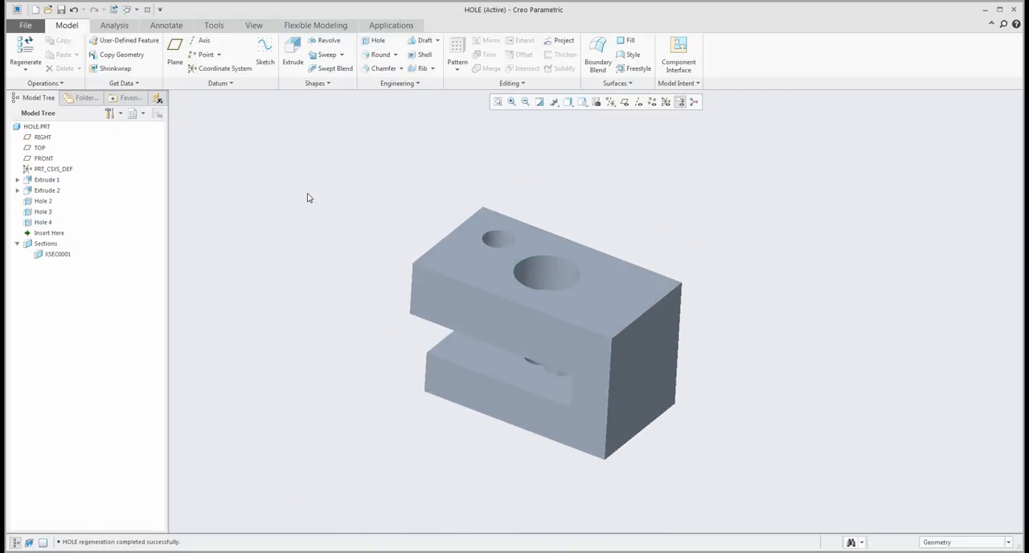
# - Delete all three holes, Hole 2 through Hole 4, from the slotted block
pyautogui.click(43, 202)
pyautogui.keyDown('shift'); pyautogui.click(44, 223); pyautogui.keyUp('shift')
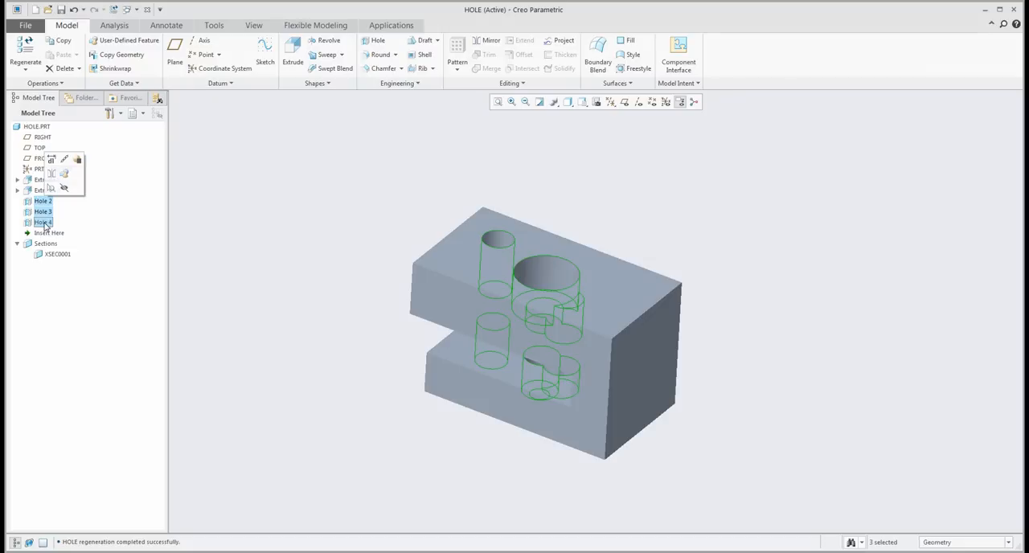
pyautogui.press('Delete')
pyautogui.click(494, 297)
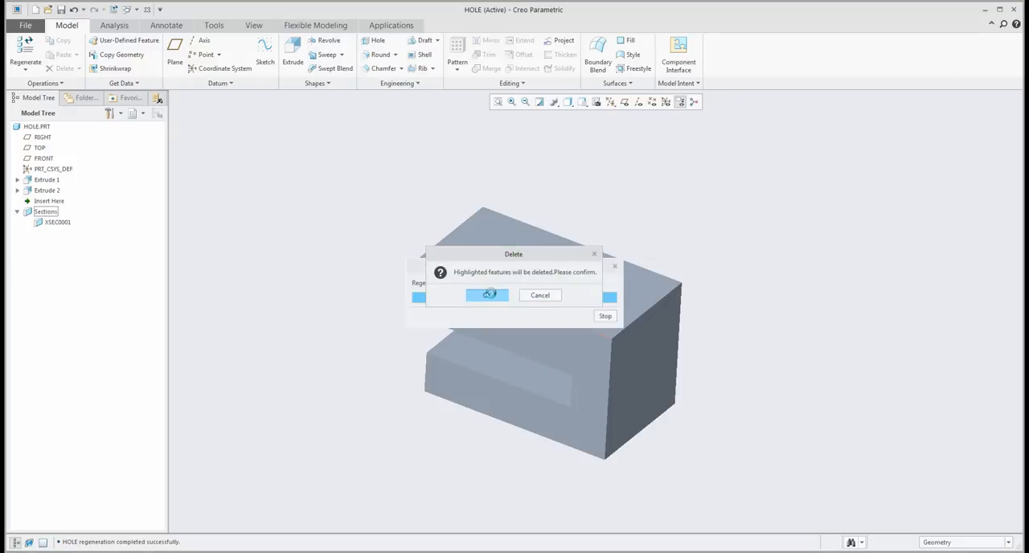
# - Create a simple linear hole on the block's top face, offset about 120 from the long side face and 250 from the closed end face
pyautogui.click(374, 42)
pyautogui.click(542, 255)
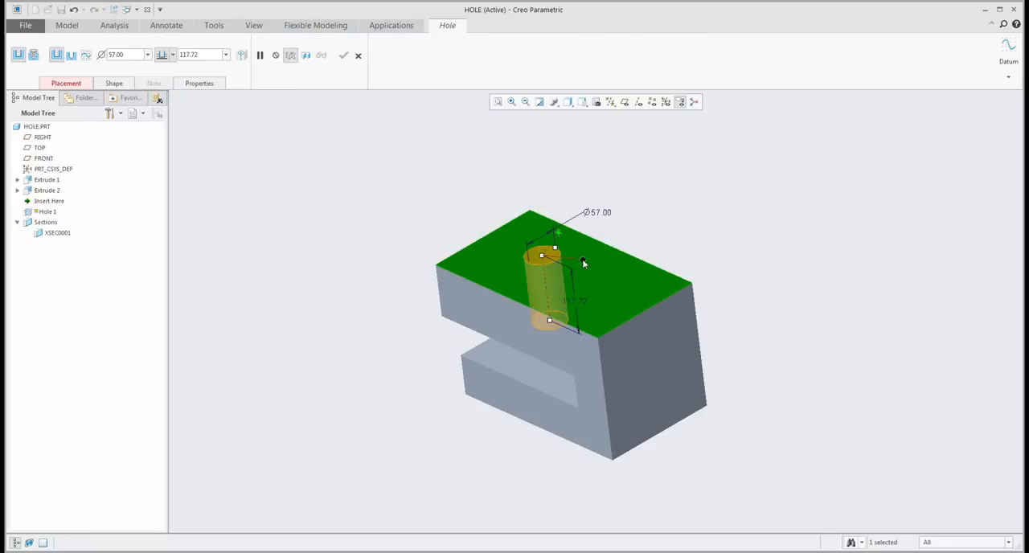
pyautogui.moveTo(532, 349); pyautogui.dragTo(531, 351)
pyautogui.moveTo(559, 232); pyautogui.dragTo(656, 350)
pyautogui.click(66, 83)
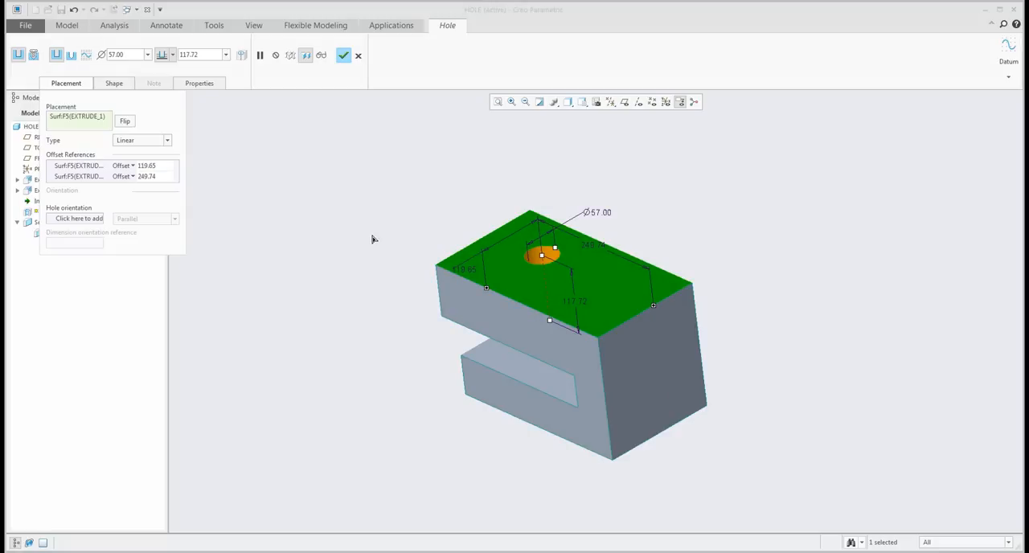
pyautogui.click(346, 57)
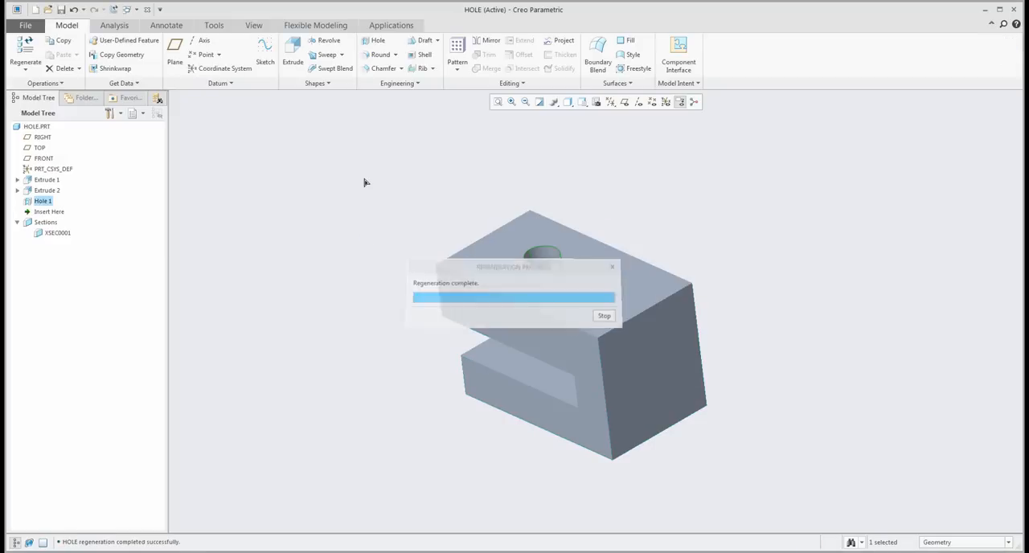
# - Delete Extrude 1 and Extrude 2 together with their dependent features
pyautogui.click(45, 180)
pyautogui.keyDown('ctrl'); pyautogui.click(45, 190); pyautogui.keyUp('ctrl')
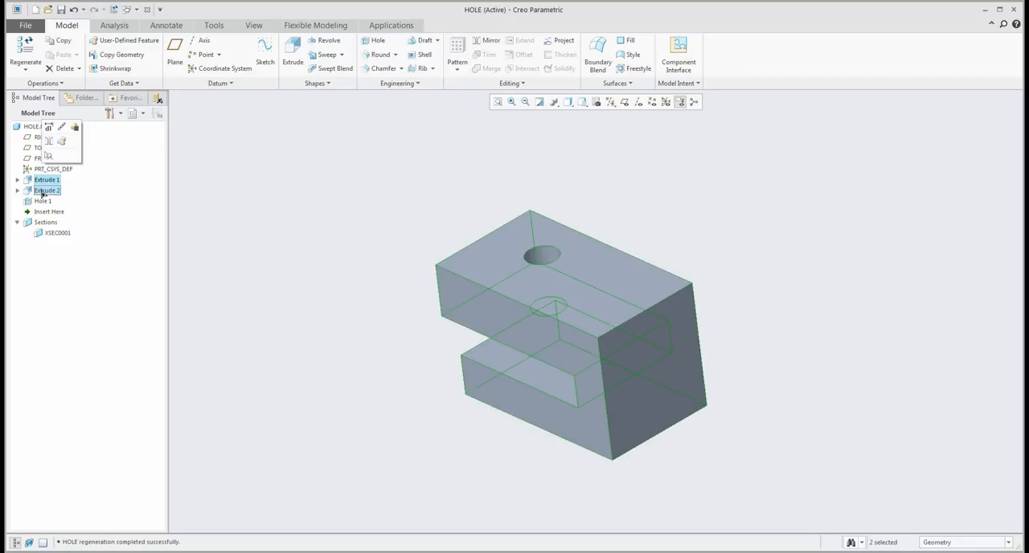
pyautogui.press('Delete')
pyautogui.click(459, 295)
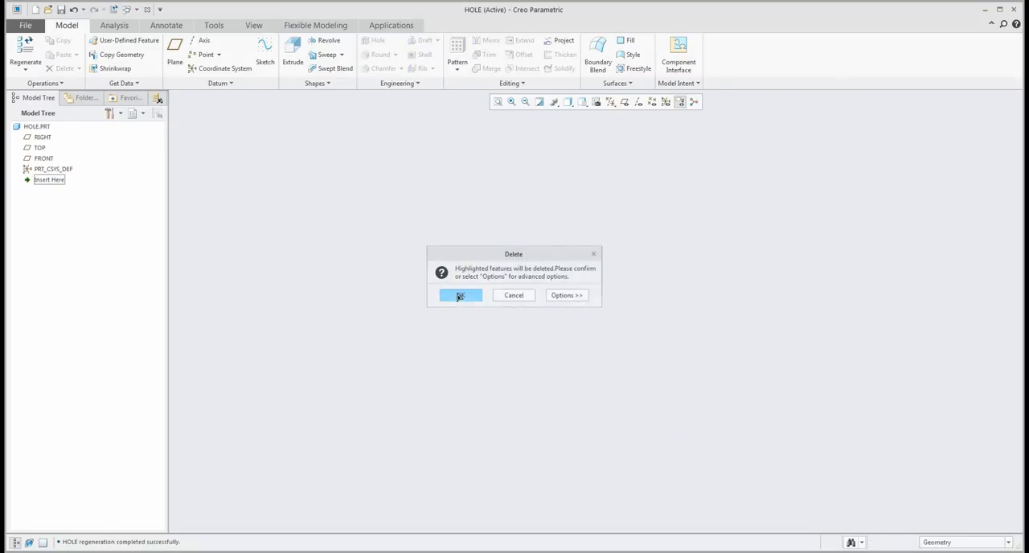
# - Start a Revolve sketch on the FRONT plane and draw two adjoining corner rectangles on the horizontal reference, about 94 by 207 and 175 by 65
pyautogui.click(625, 103)
pyautogui.click(326, 40)
pyautogui.click(479, 152)
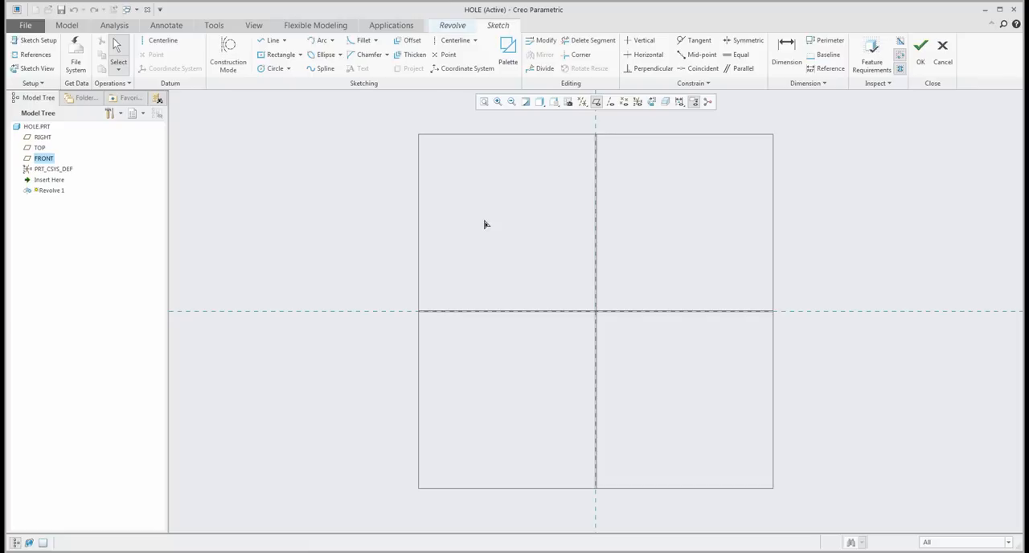
pyautogui.click(300, 54)
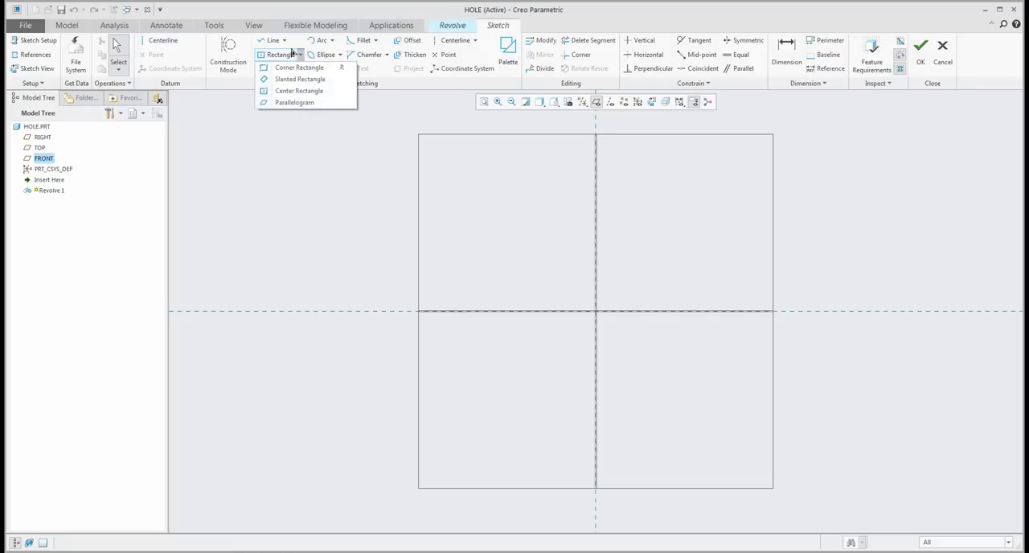
pyautogui.click(277, 68)
pyautogui.click(643, 311)
pyautogui.click(710, 167)
pyautogui.click(709, 311)
pyautogui.click(831, 266)
pyautogui.middleClick(844, 231)
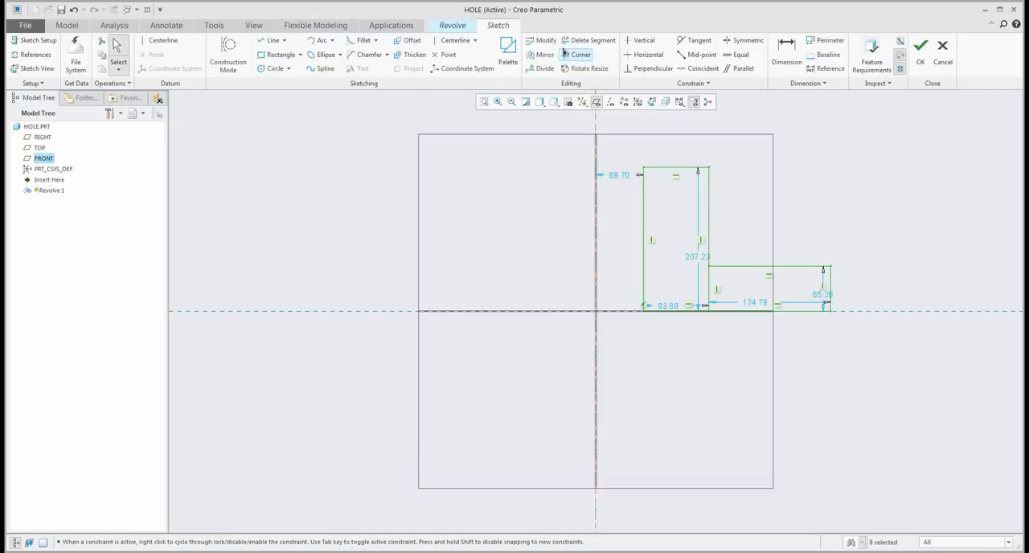
# - Trim the rectangles' shared and lower edges and close the L-shaped profile with a single base line
pyautogui.click(587, 40)
pyautogui.click(680, 319)
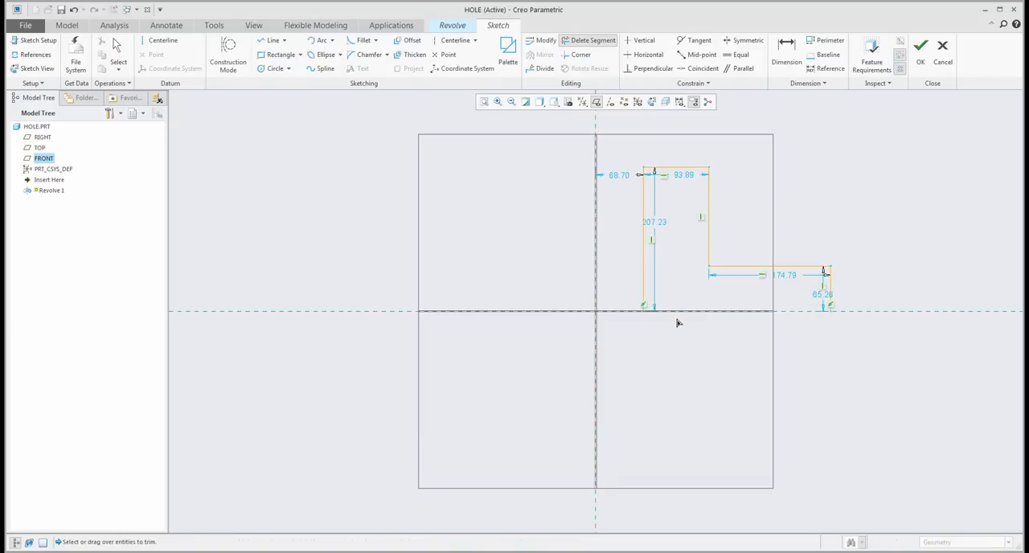
pyautogui.click(262, 42)
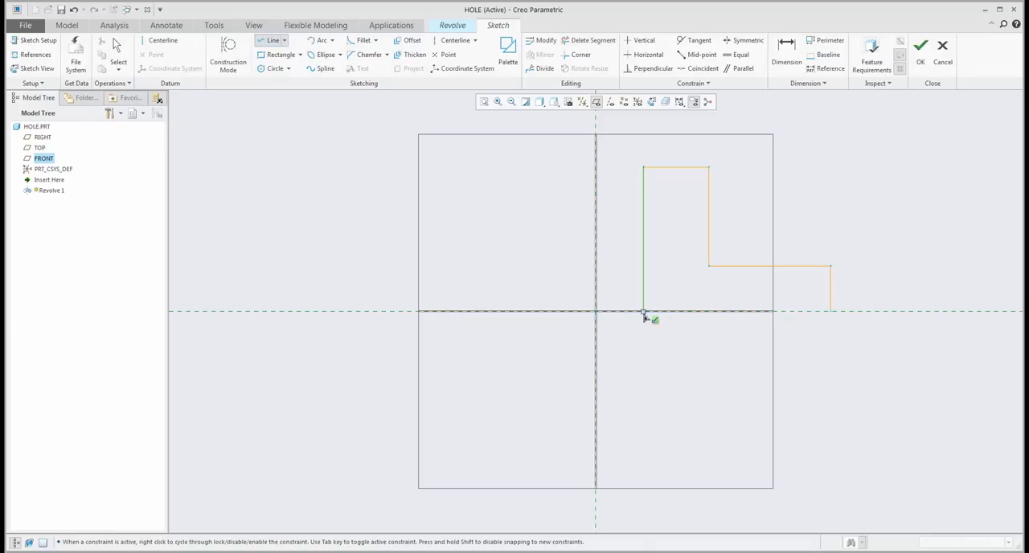
pyautogui.middleClick(853, 179)
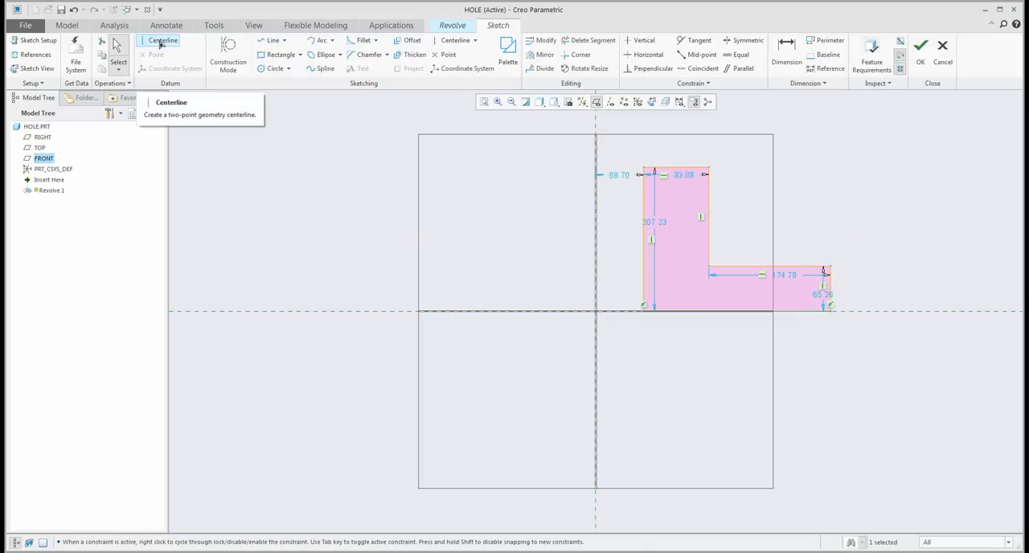
# - Add a geometry centerline on the vertical reference as the revolve axis and move the outer diameter dimension below the profile
pyautogui.click(161, 43)
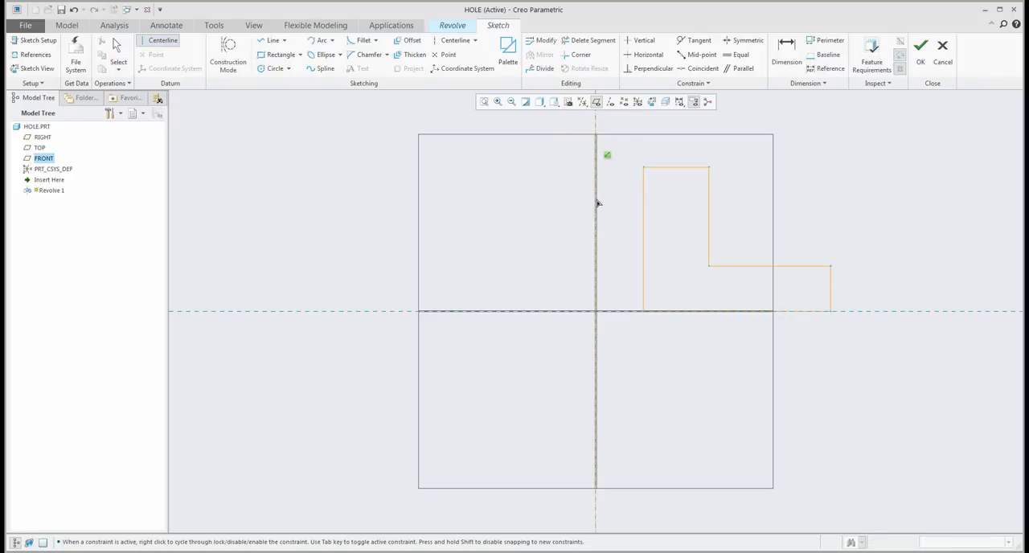
pyautogui.middleClick(537, 216)
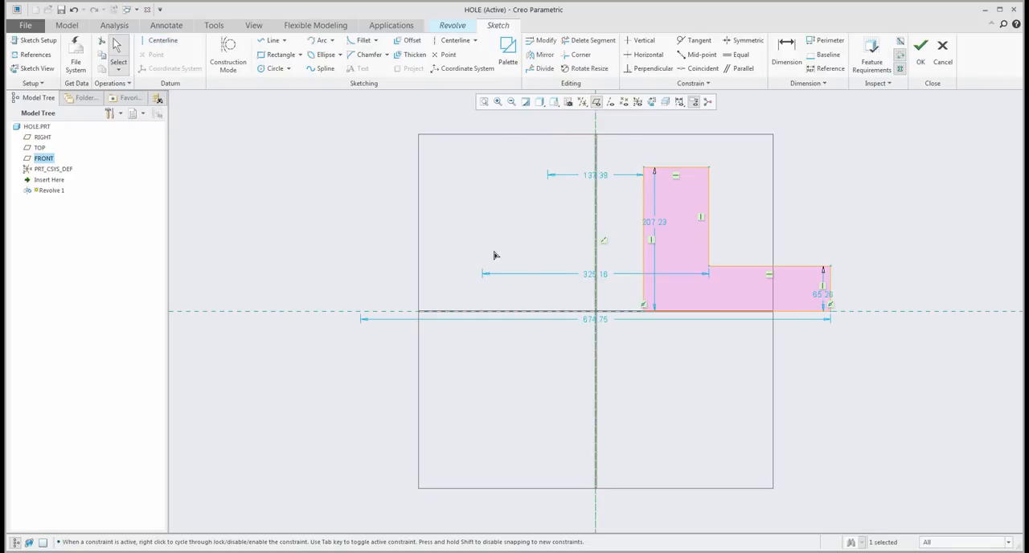
pyautogui.moveTo(587, 323); pyautogui.dragTo(545, 374)
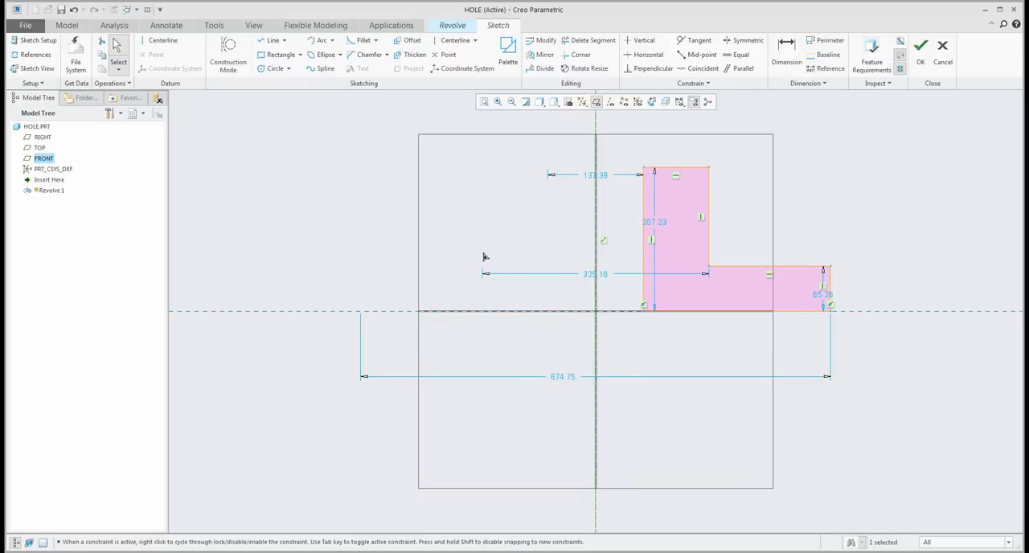
# - Scale the entire profile with Lock Scale by setting the outer diameter to 150
pyautogui.moveTo(259, 111)
pyautogui.mouseDown()
pyautogui.moveTo(574, 255)
pyautogui.moveTo(903, 443)
pyautogui.mouseUp()
pyautogui.rightClick(831, 222)
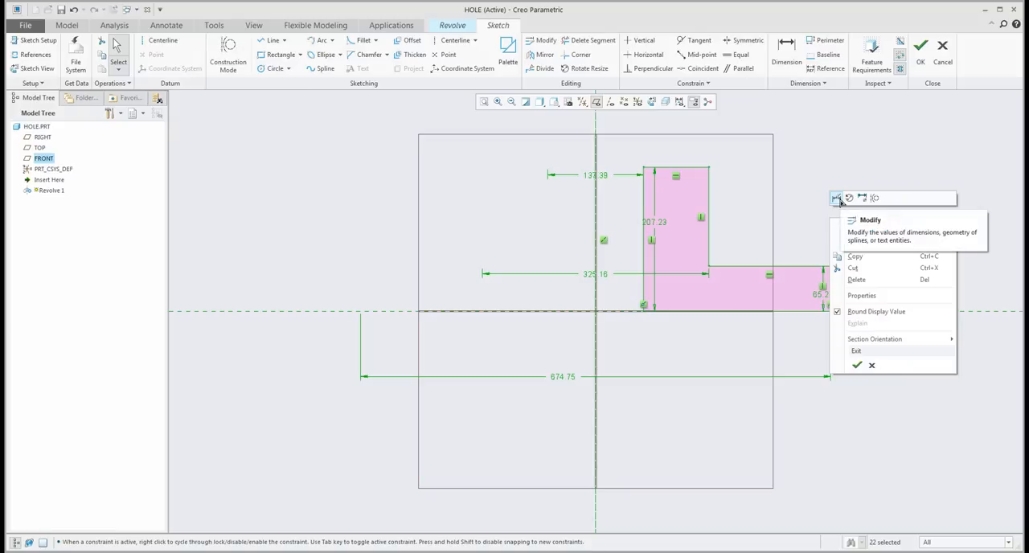
pyautogui.click(837, 197)
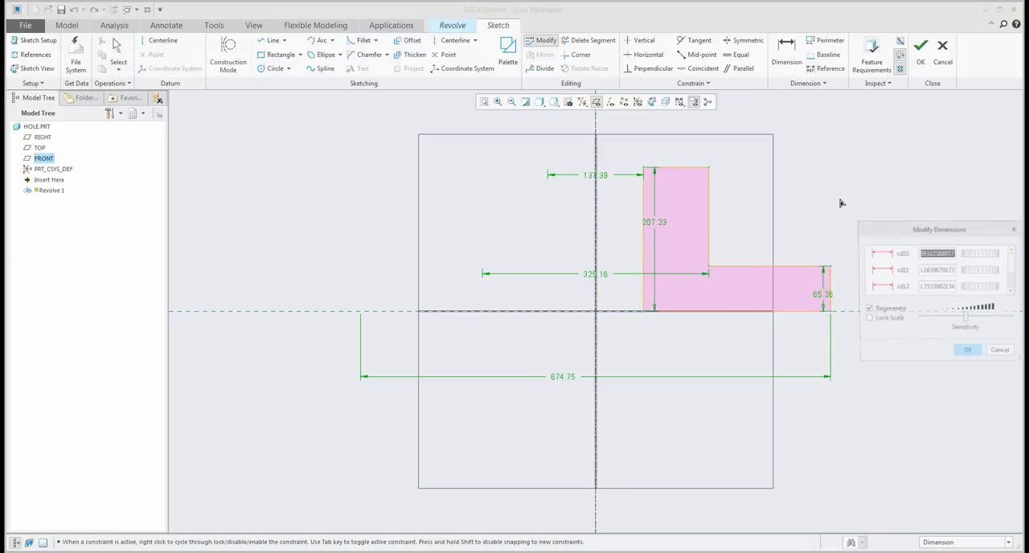
pyautogui.click(867, 321)
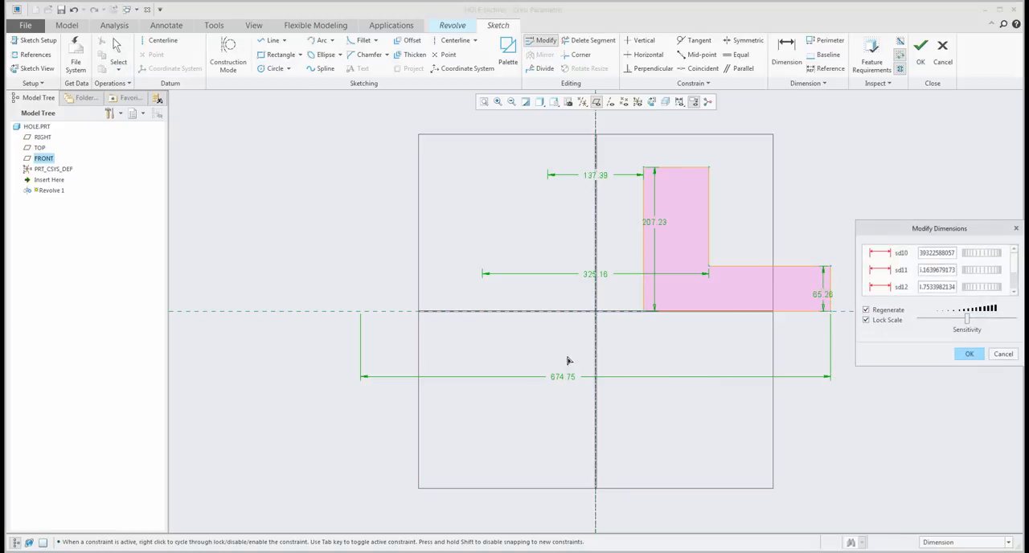
pyautogui.click(560, 382)
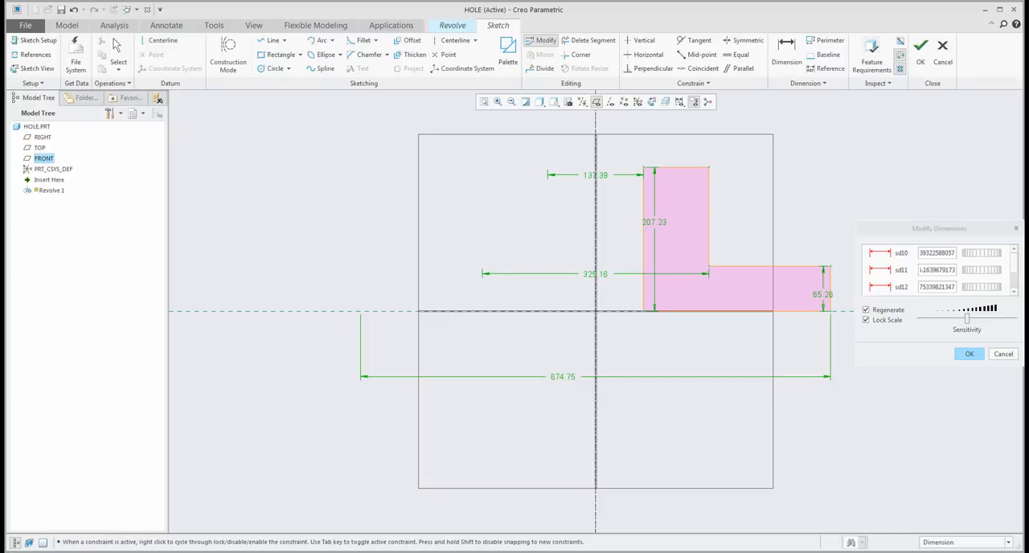
pyautogui.click(1014, 292)
pyautogui.doubleClick(937, 280)
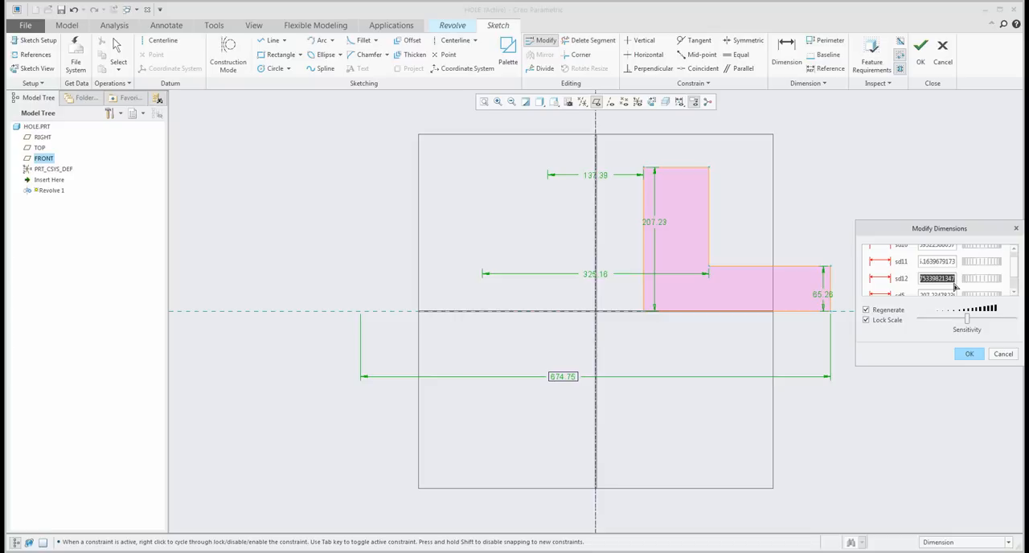
pyautogui.write('150')
pyautogui.press('Return')
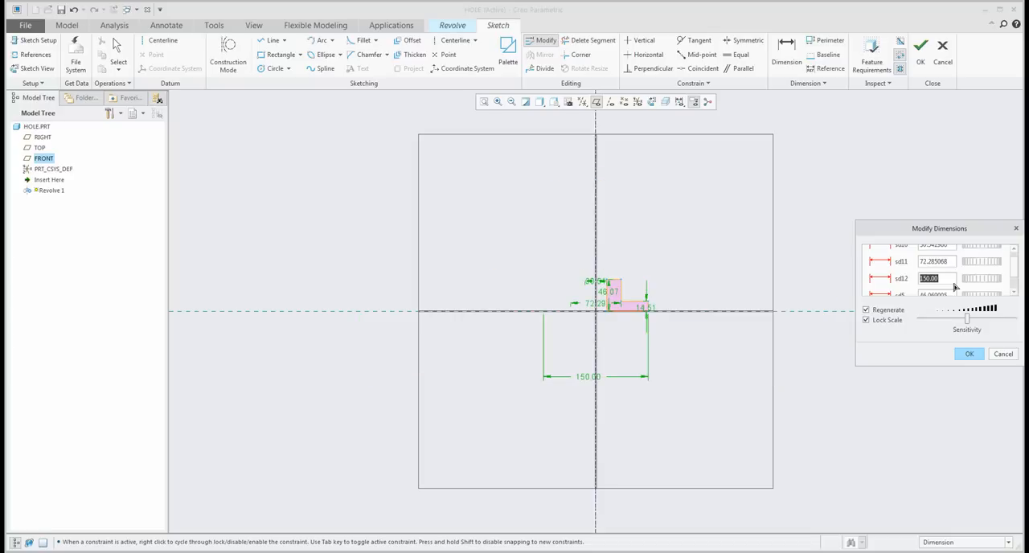
pyautogui.click(966, 351)
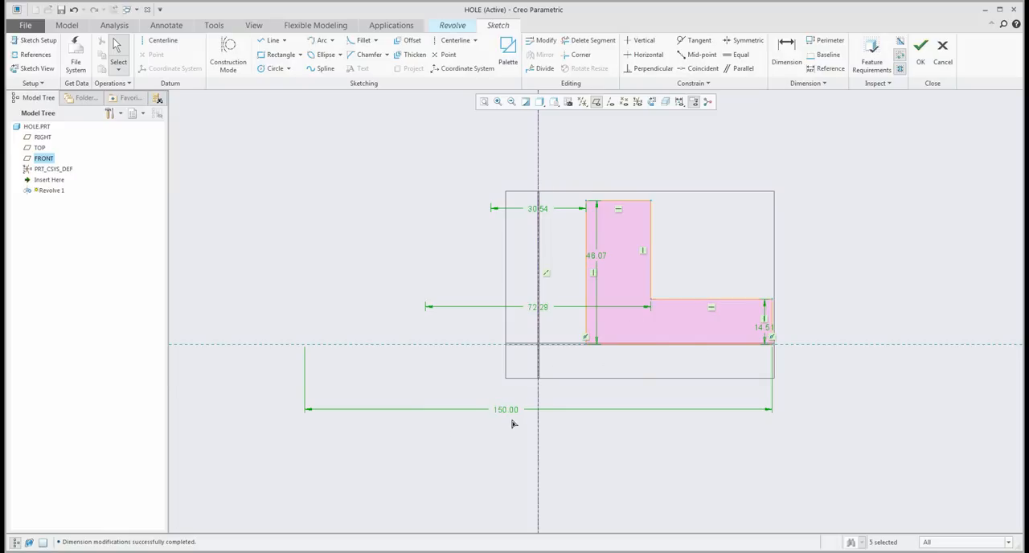
# - Set the profile's overall height to 50 and the bore diameter to 25
pyautogui.doubleClick(595, 256)
pyautogui.write('50')
pyautogui.press('Return')
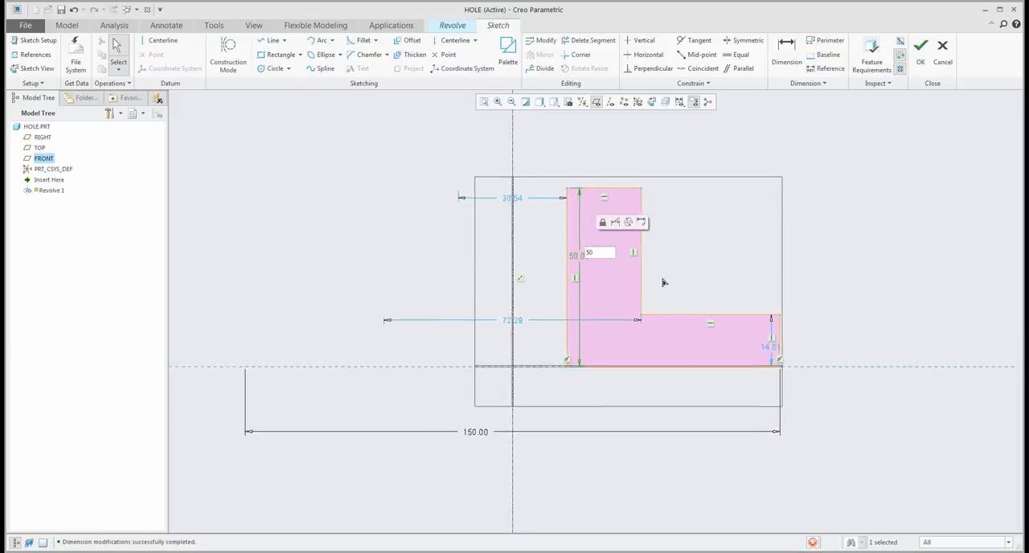
pyautogui.doubleClick(439, 184)
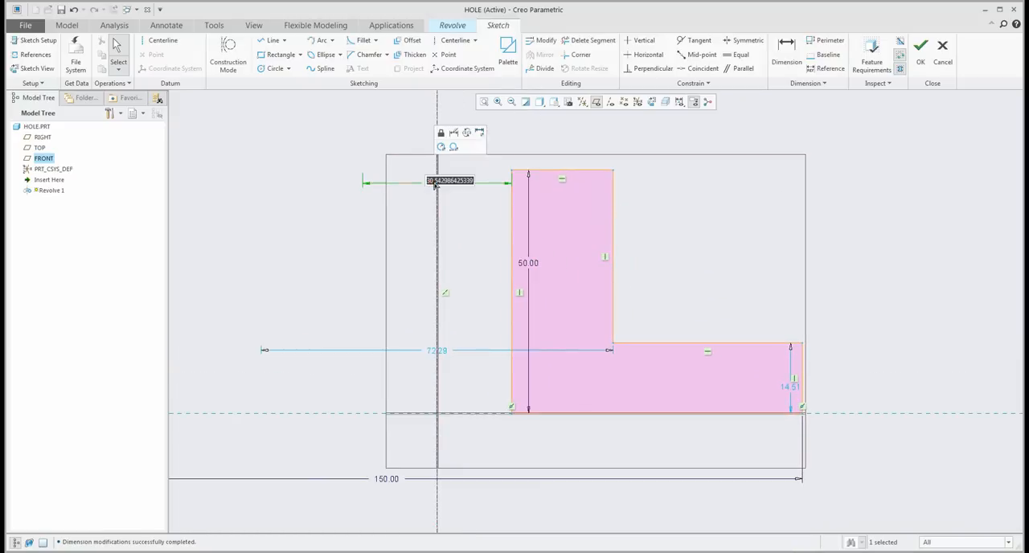
pyautogui.write('25')
pyautogui.press('Return')
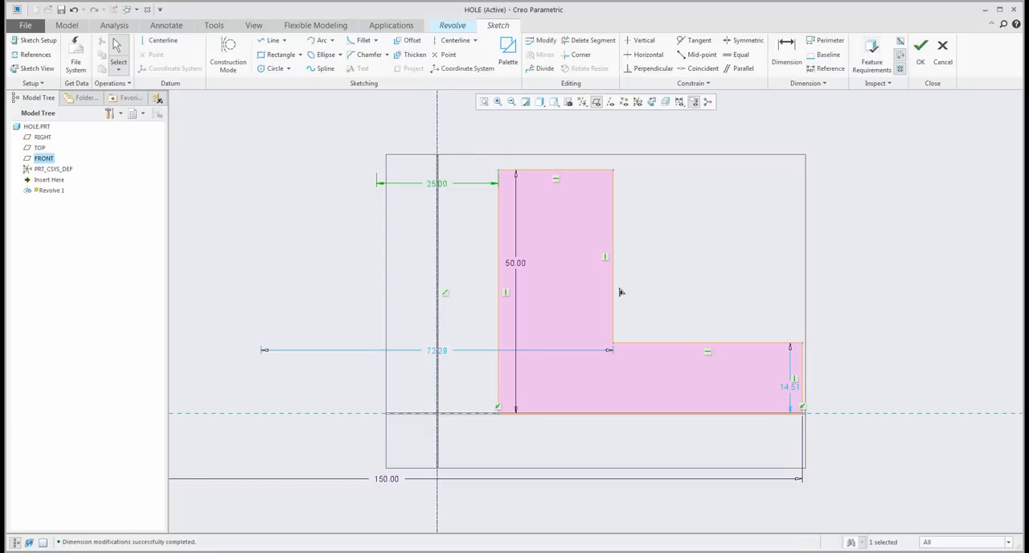
# - Finish the sketch, complete the full revolve of the flanged hub and hide the datum planes
pyautogui.click(921, 49)
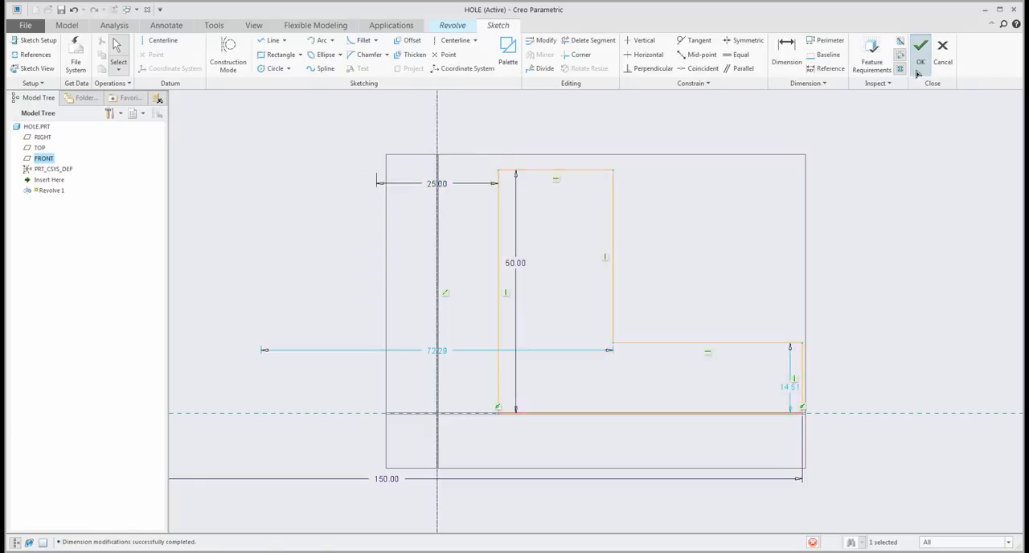
pyautogui.click(400, 55)
pyautogui.click(625, 103)
pyautogui.scroll(-3, 680, 209)
pyautogui.scroll(-1, 552, 238)
pyautogui.moveTo(549, 239)
pyautogui.mouseDown(button='middle')
pyautogui.moveTo(573, 226)
pyautogui.moveTo(559, 234)
pyautogui.mouseUp(button='middle')
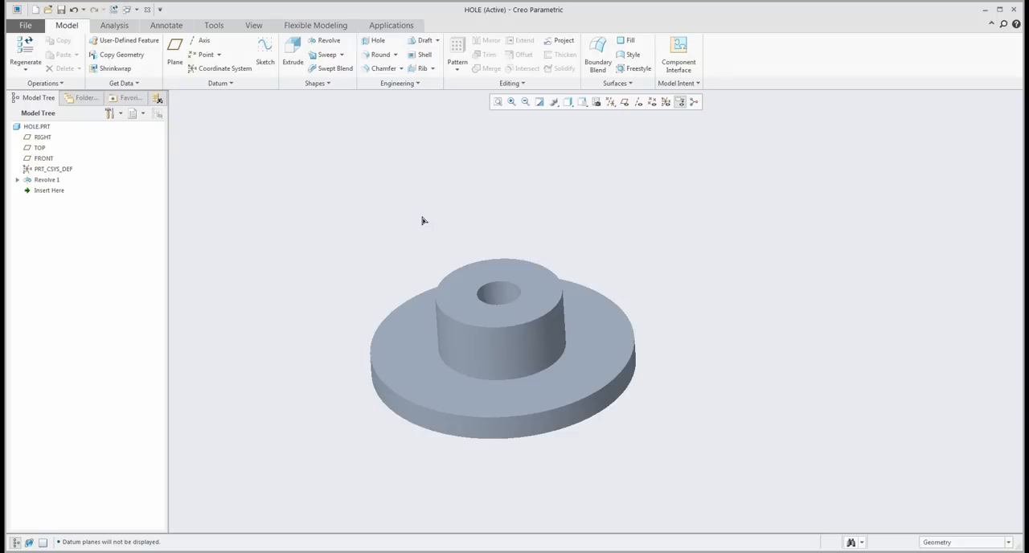
# - Place a simple hole on the flange's upper face and display the datum planes
pyautogui.click(379, 46)
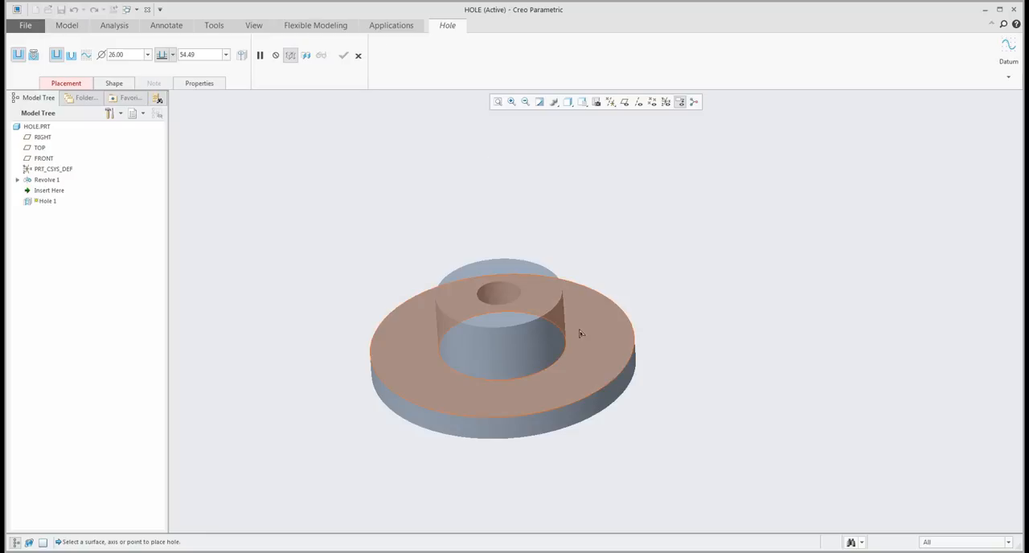
pyautogui.click(601, 348)
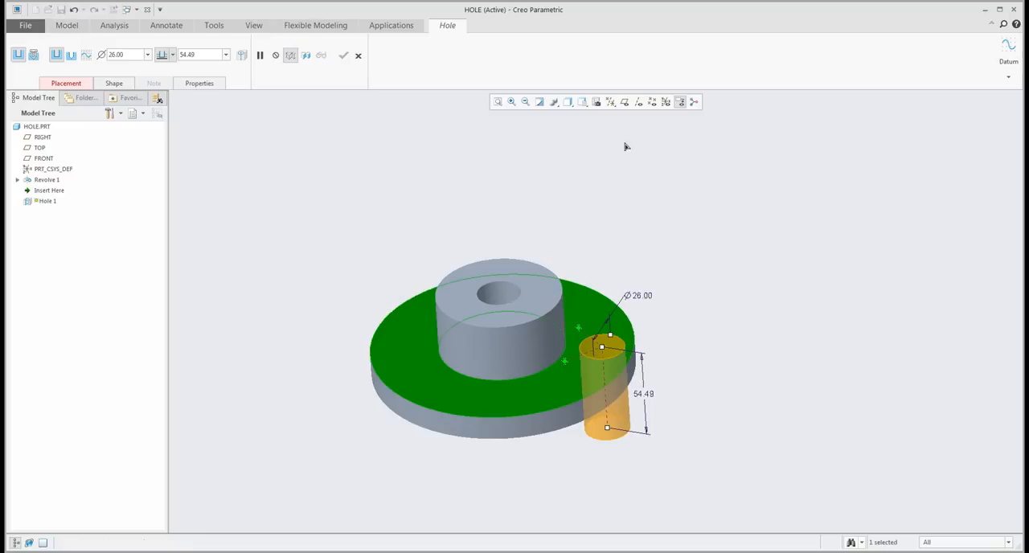
pyautogui.click(625, 102)
# - Try locating the flange hole with linear offset references to the vertical datum planes and shifting it around the flange
pyautogui.moveTo(566, 362); pyautogui.dragTo(458, 345)
pyautogui.moveTo(579, 330); pyautogui.dragTo(588, 328)
pyautogui.moveTo(588, 329); pyautogui.dragTo(584, 347, button='middle')
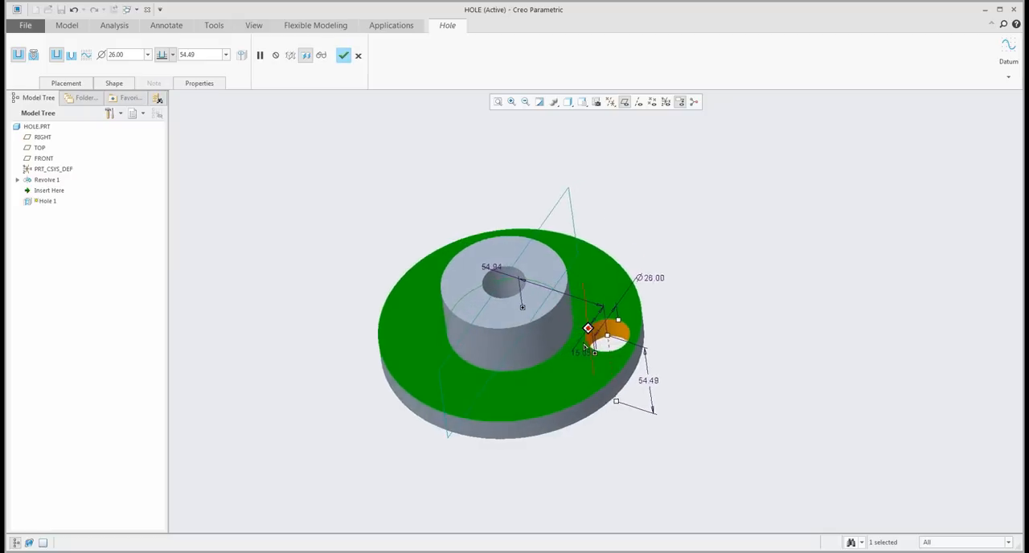
pyautogui.moveTo(605, 338); pyautogui.dragTo(550, 370)
pyautogui.moveTo(485, 355); pyautogui.dragTo(502, 387)
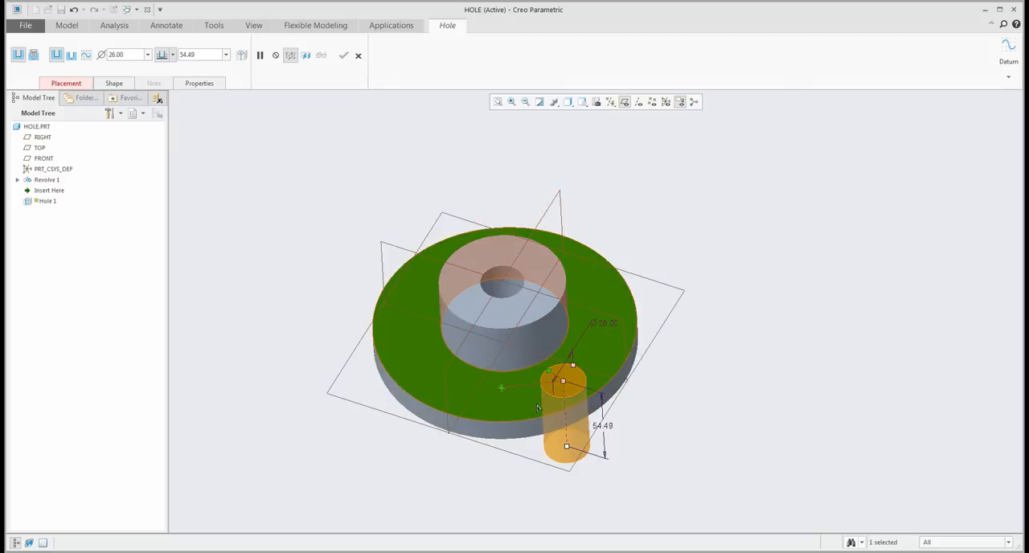
# - Switch the flange hole to radial placement, referencing the hub's central axis and the RIGHT datum plane, with axes displayed
pyautogui.click(74, 87)
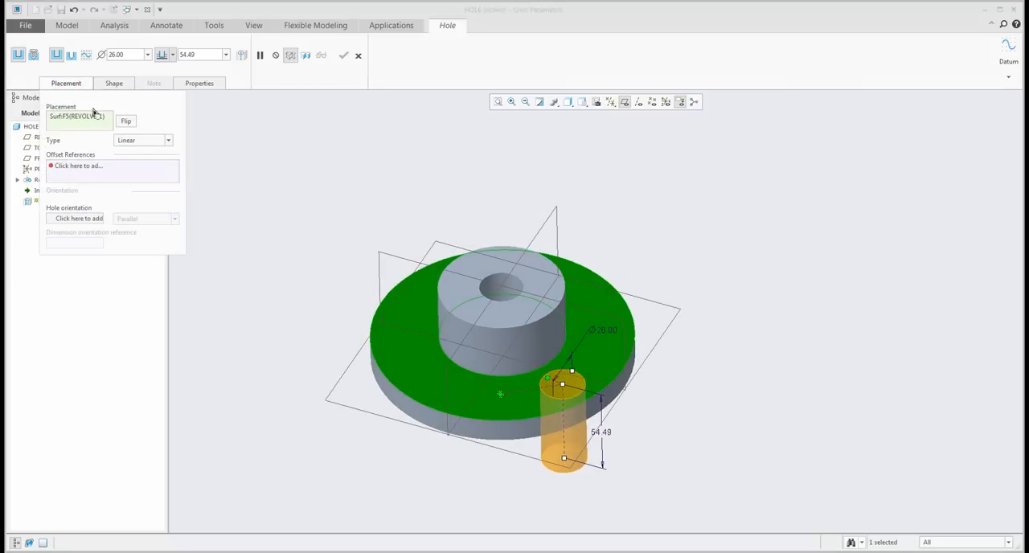
pyautogui.click(145, 142)
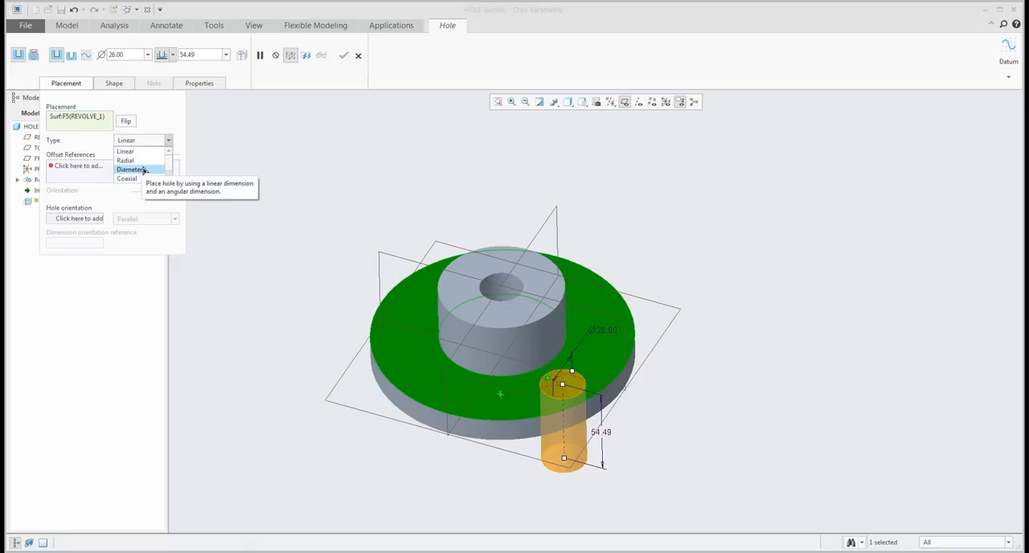
pyautogui.click(141, 161)
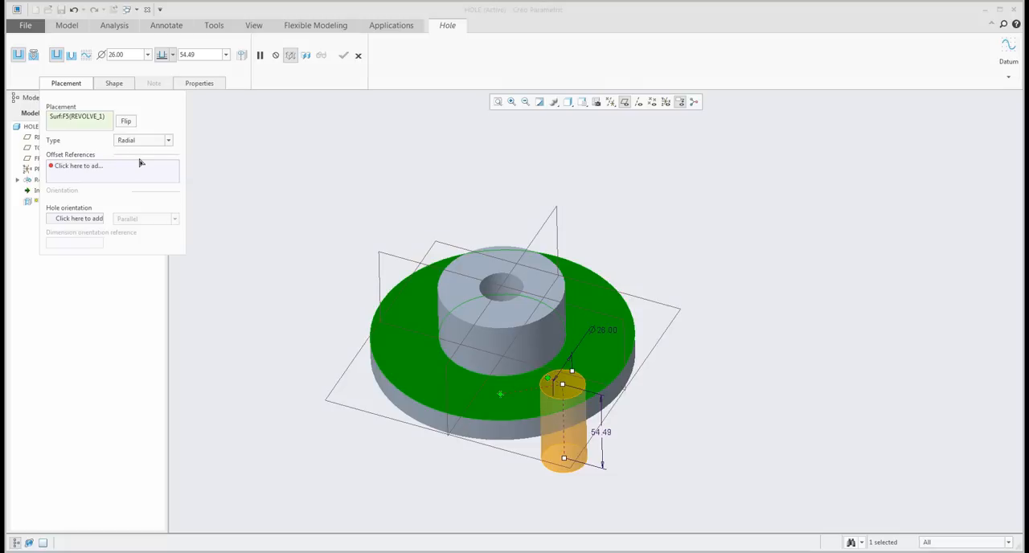
pyautogui.click(94, 166)
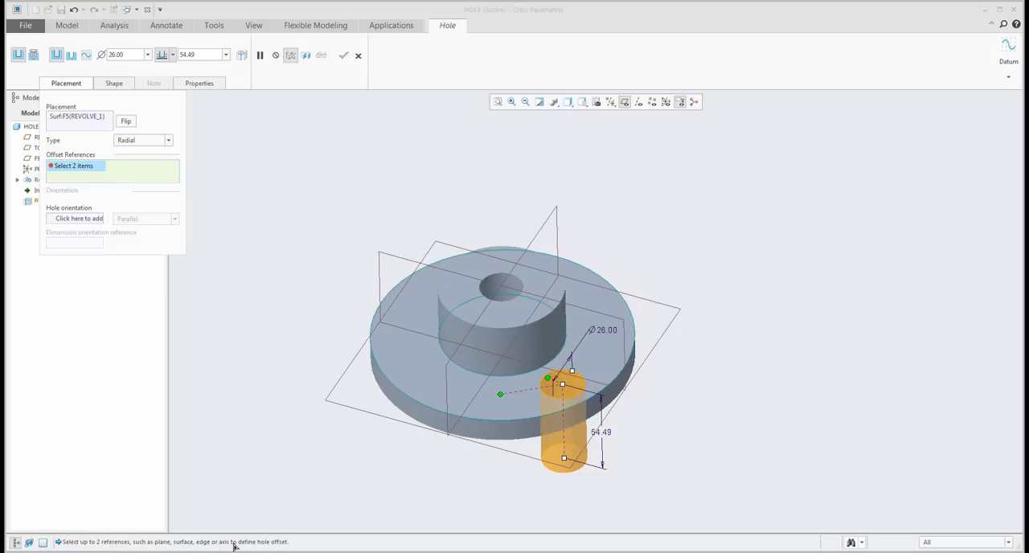
pyautogui.click(638, 101)
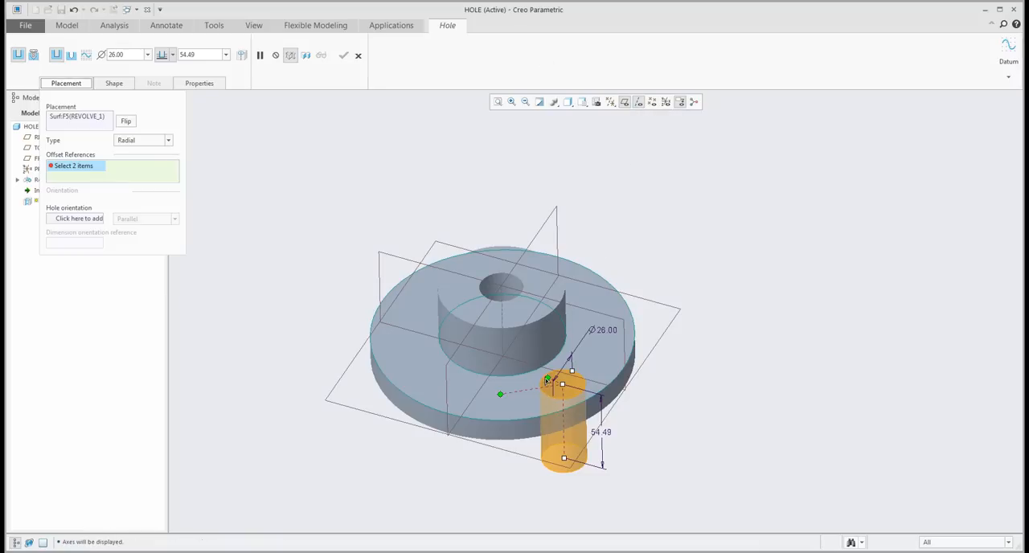
pyautogui.click(501, 320)
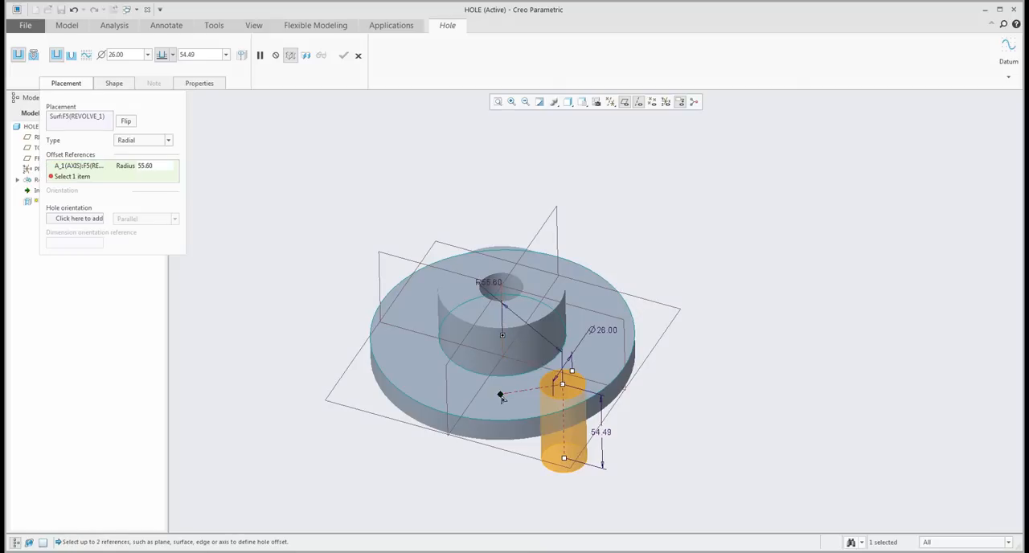
pyautogui.keyDown('ctrl'); pyautogui.click(448, 372); pyautogui.keyUp('ctrl')
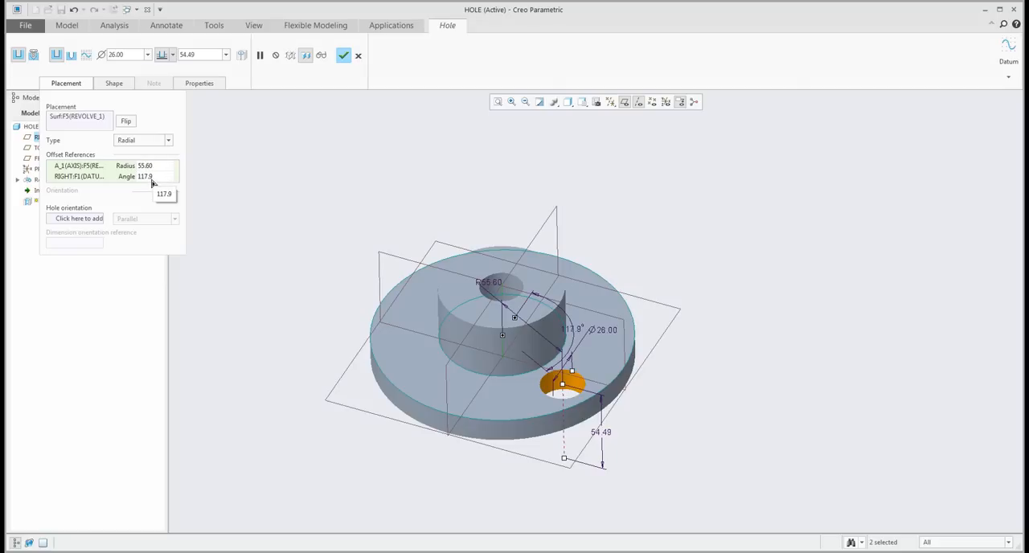
# - Set the radial hole's angle from the RIGHT plane to 125 degrees and its radius from the axis to 55
pyautogui.moveTo(501, 320); pyautogui.dragTo(491, 344, button='middle')
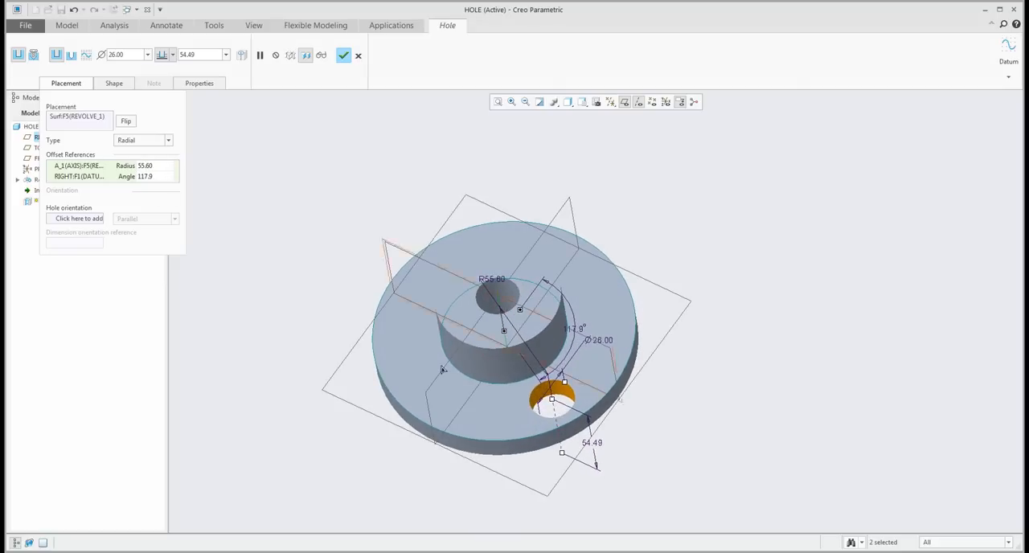
pyautogui.click(160, 178)
pyautogui.write('125')
pyautogui.press('Return')
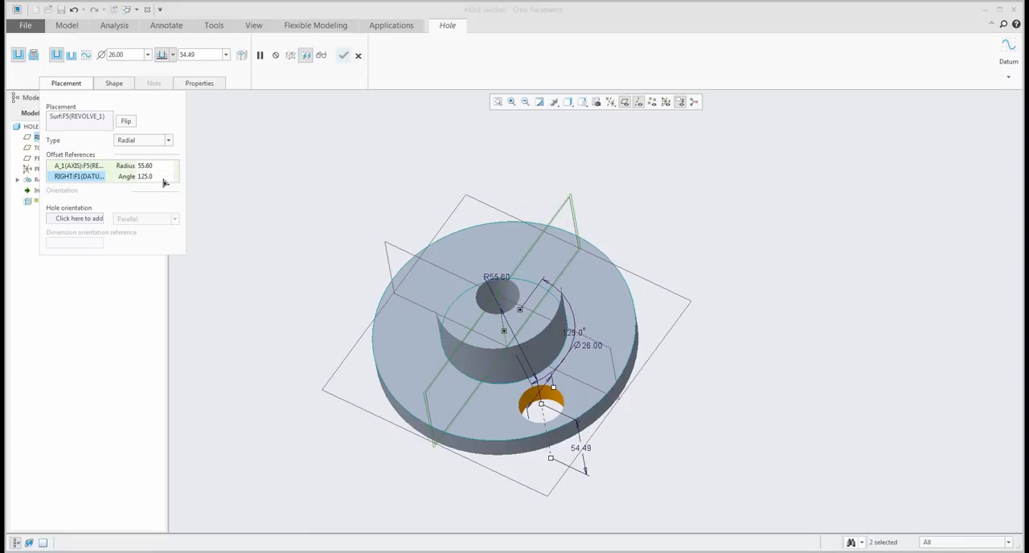
pyautogui.click(160, 167)
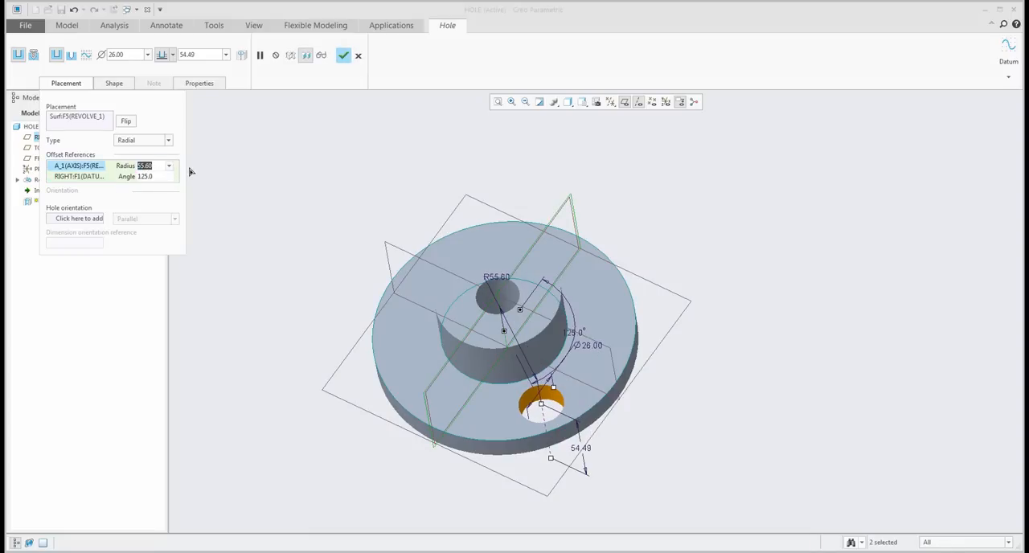
pyautogui.write('55')
pyautogui.press('Return')
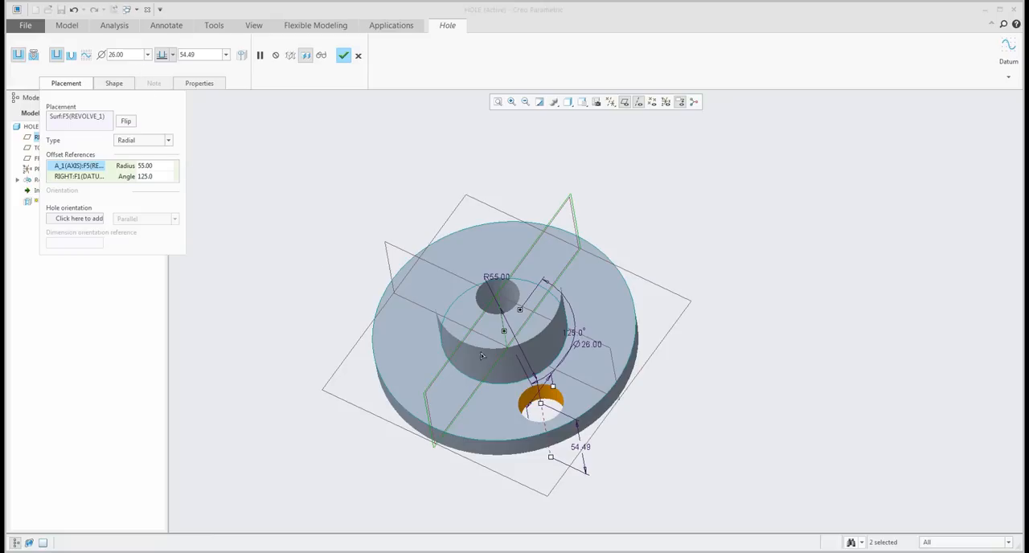
# - Shrink the flange hole to a diameter of 18.5 and change its depth option to cut through all
pyautogui.moveTo(552, 392); pyautogui.dragTo(555, 446)
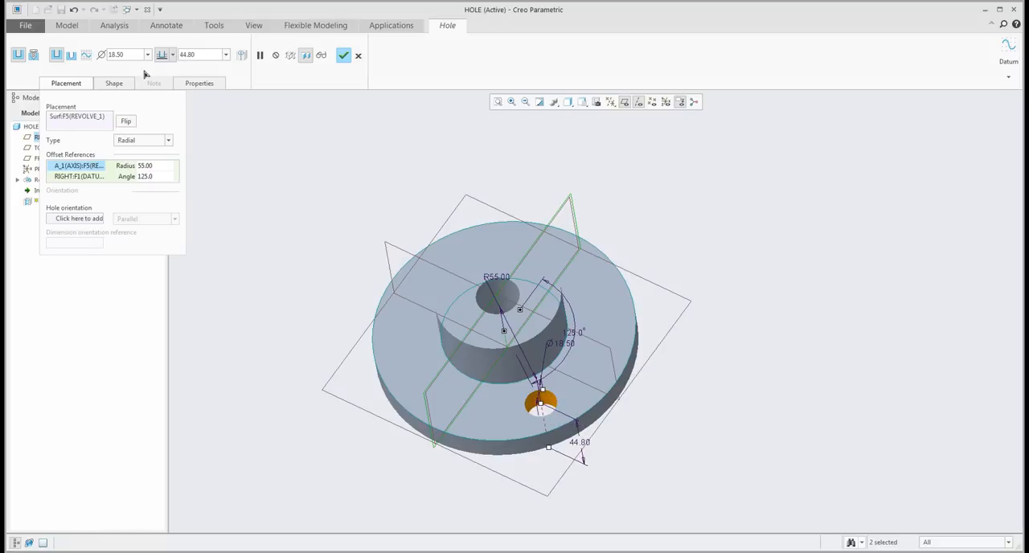
pyautogui.click(172, 55)
pyautogui.click(163, 113)
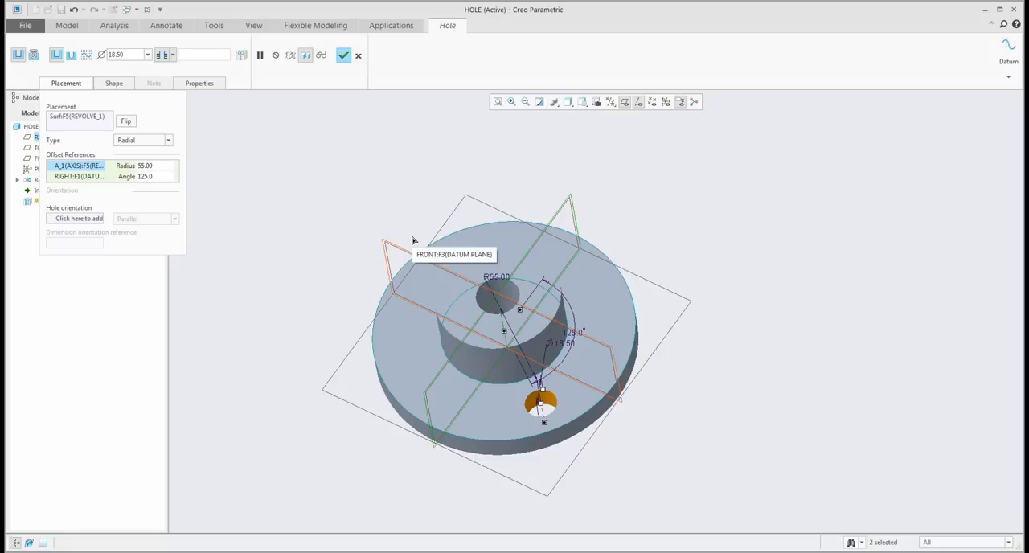
# - Change the flange hole's placement type from radial to Diameter and complete the hole
pyautogui.moveTo(487, 299); pyautogui.dragTo(487, 290, button='middle')
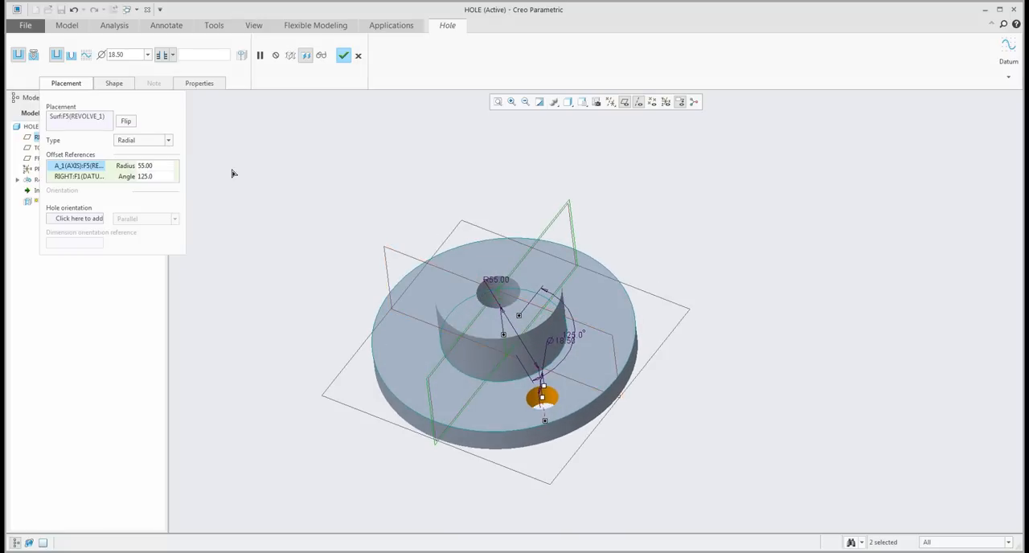
pyautogui.click(168, 140)
pyautogui.click(129, 170)
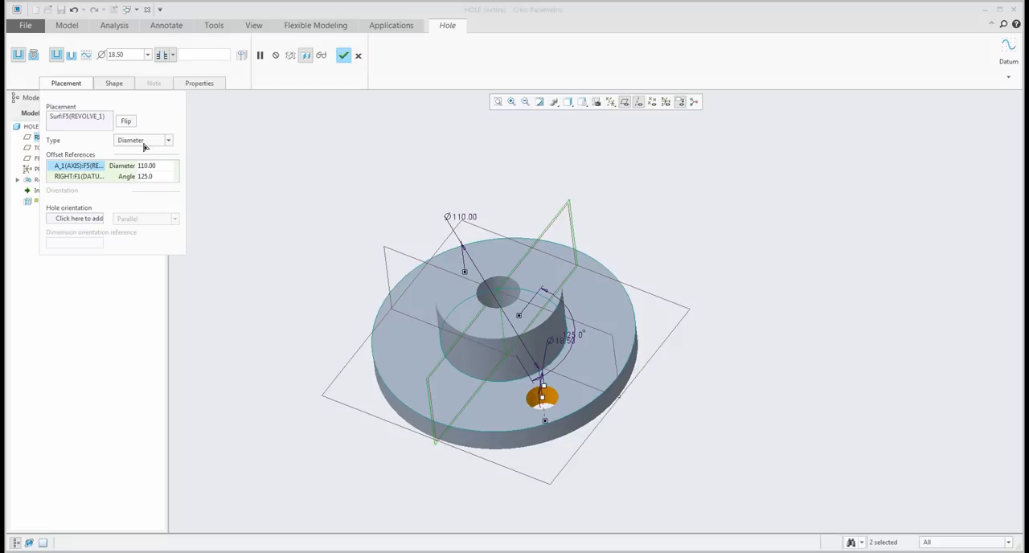
pyautogui.moveTo(346, 181)
pyautogui.mouseDown(button='middle')
pyautogui.moveTo(364, 161)
pyautogui.moveTo(368, 172)
pyautogui.mouseUp(button='middle')
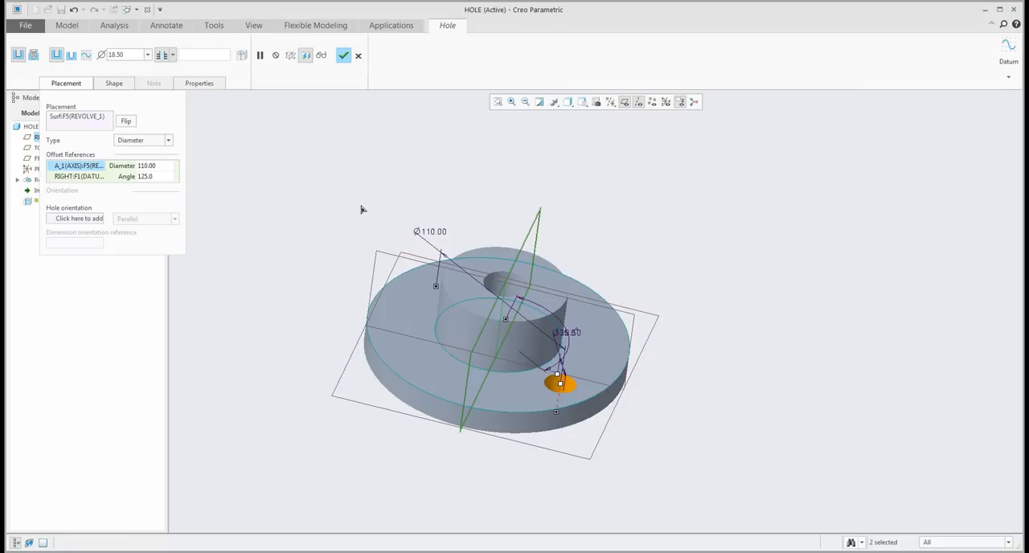
pyautogui.click(344, 56)
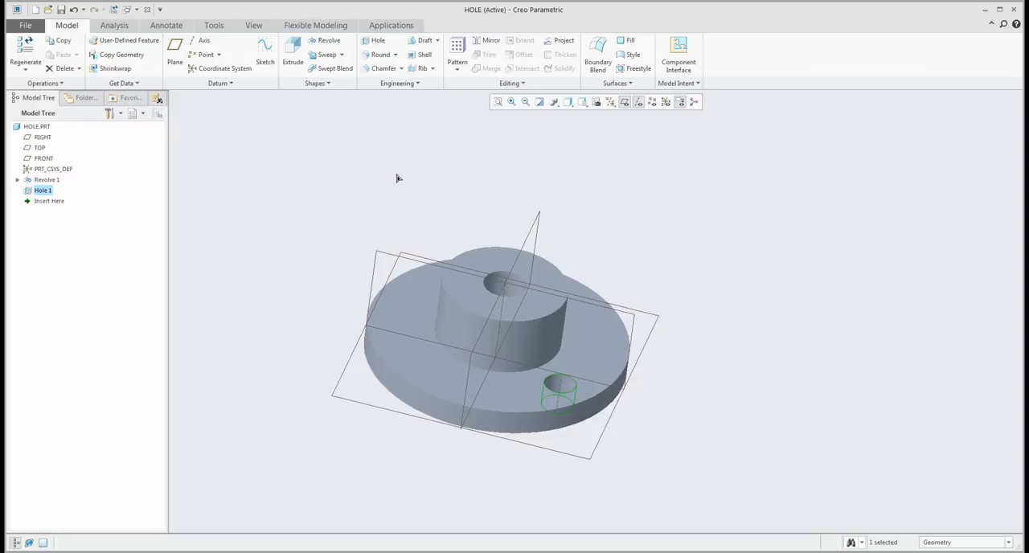
# - Pattern the flange hole by its angular dimension into 8 evenly spaced instances around the hub
pyautogui.click(457, 55)
pyautogui.moveTo(555, 354); pyautogui.dragTo(541, 359, button='middle')
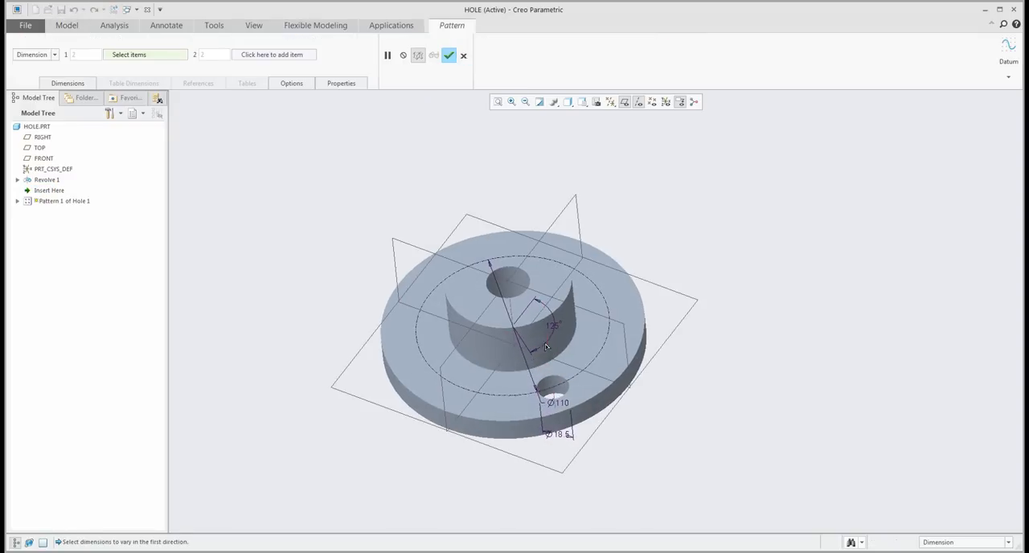
pyautogui.click(553, 325)
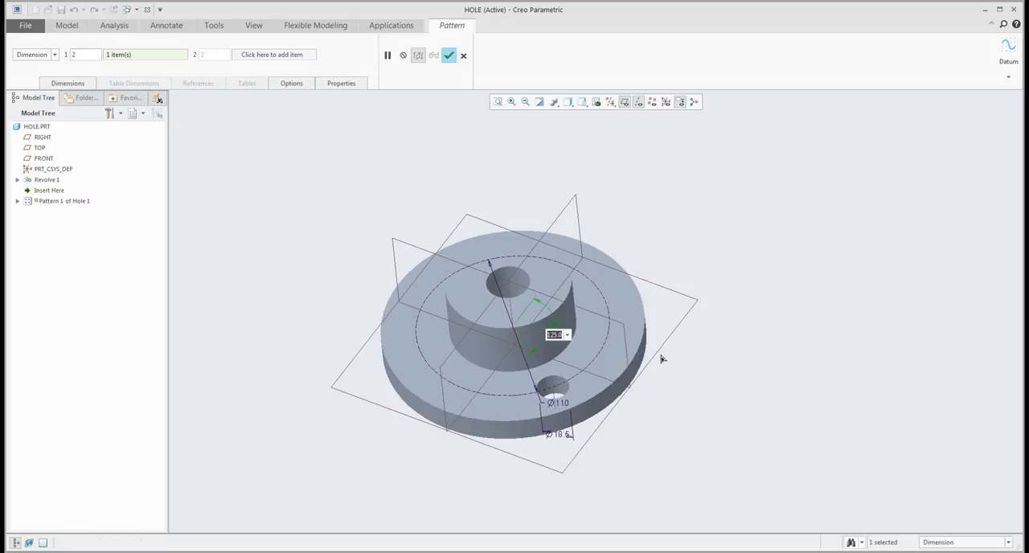
pyautogui.press('Return')
pyautogui.write('8')
pyautogui.press('Return')
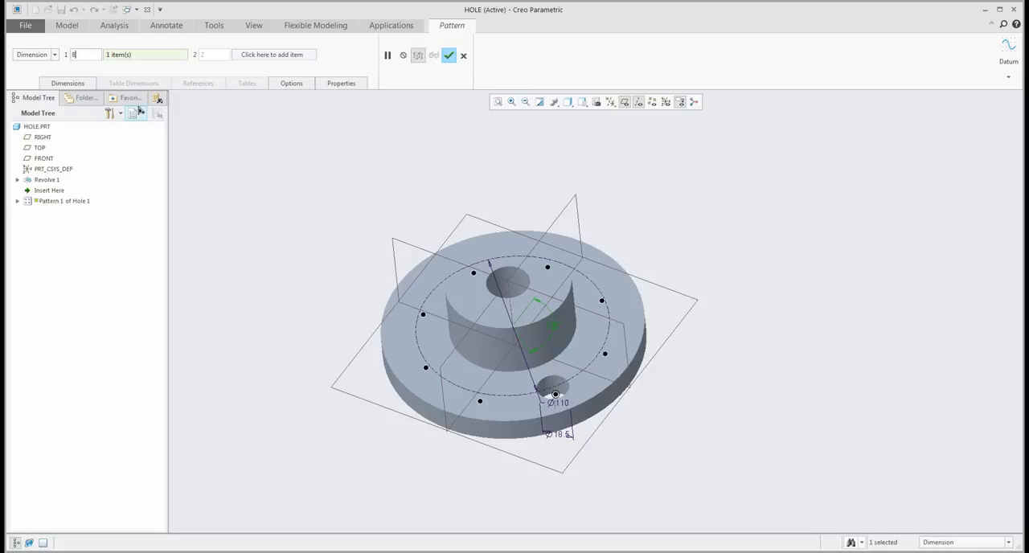
pyautogui.click(449, 55)
pyautogui.moveTo(410, 249); pyautogui.dragTo(484, 363, button='middle')
pyautogui.scroll(-4, 546, 377)
pyautogui.scroll(1, 501, 324)
pyautogui.keyDown('shift'); pyautogui.moveTo(501, 325); pyautogui.dragTo(504, 314, button='middle'); pyautogui.keyUp('shift')
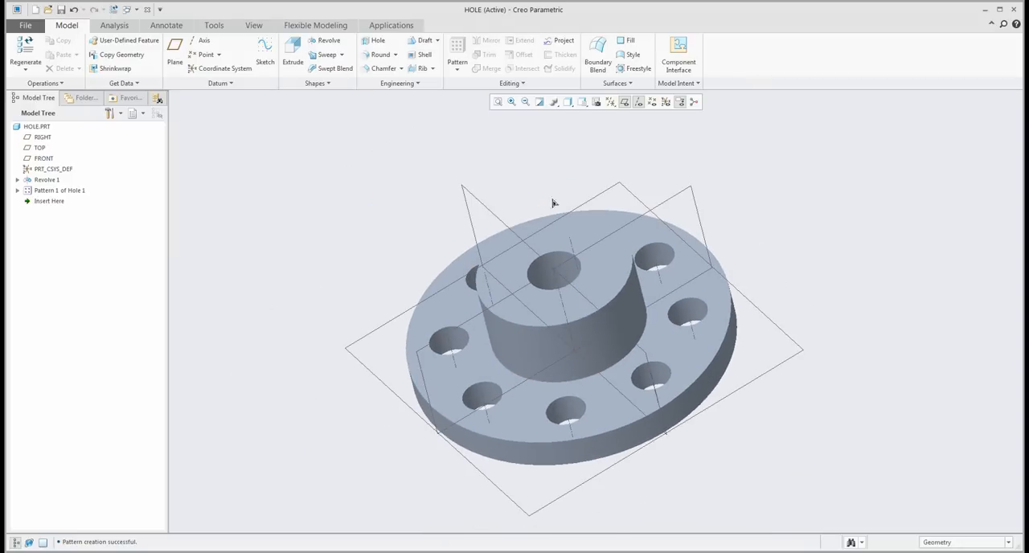
# - Hide the datum planes and axes on the patterned flange
pyautogui.click(625, 102)
pyautogui.click(639, 102)
pyautogui.moveTo(509, 193); pyautogui.dragTo(529, 190, button='middle')
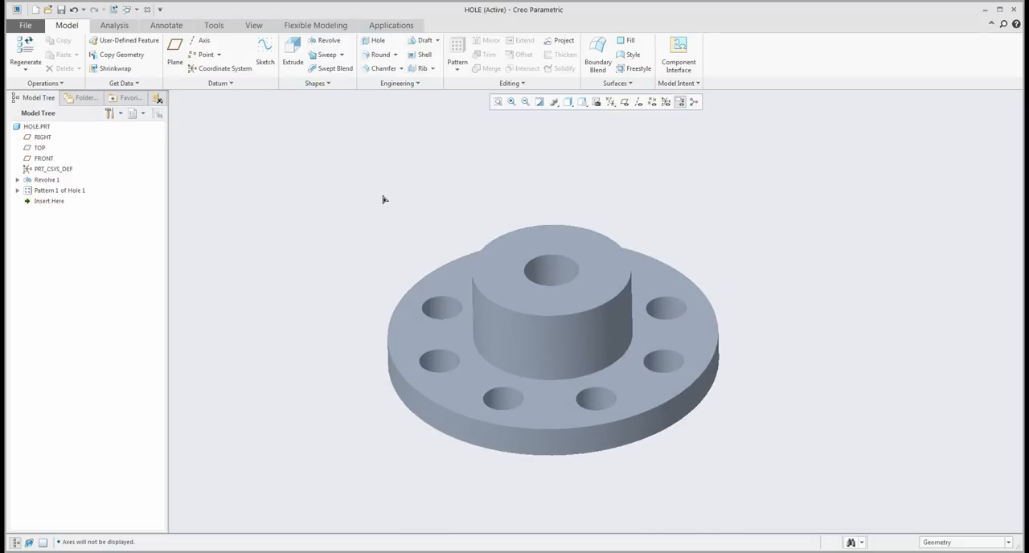
# - Start a coaxial hole on the hub's upper face using the central axis, with axes displayed
pyautogui.click(376, 42)
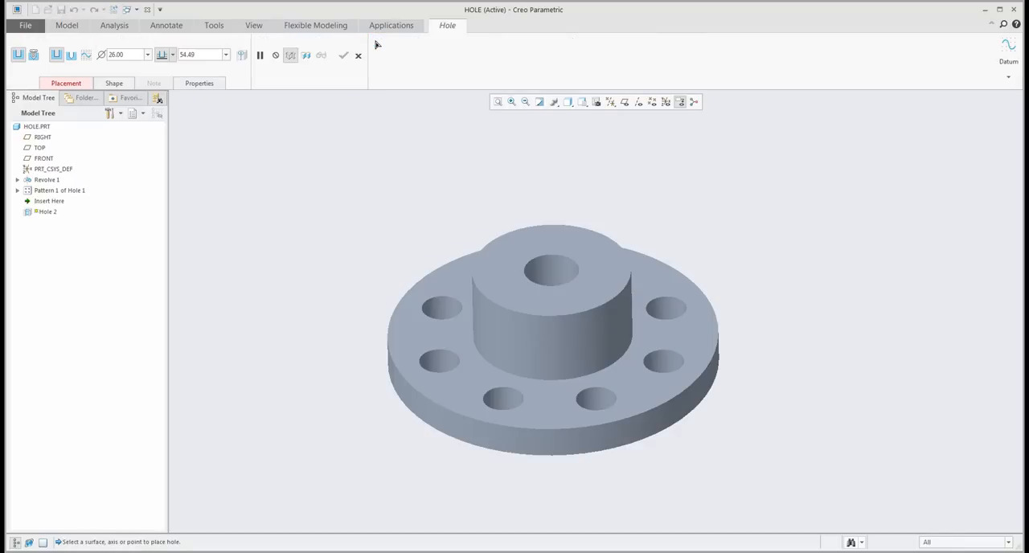
pyautogui.click(639, 102)
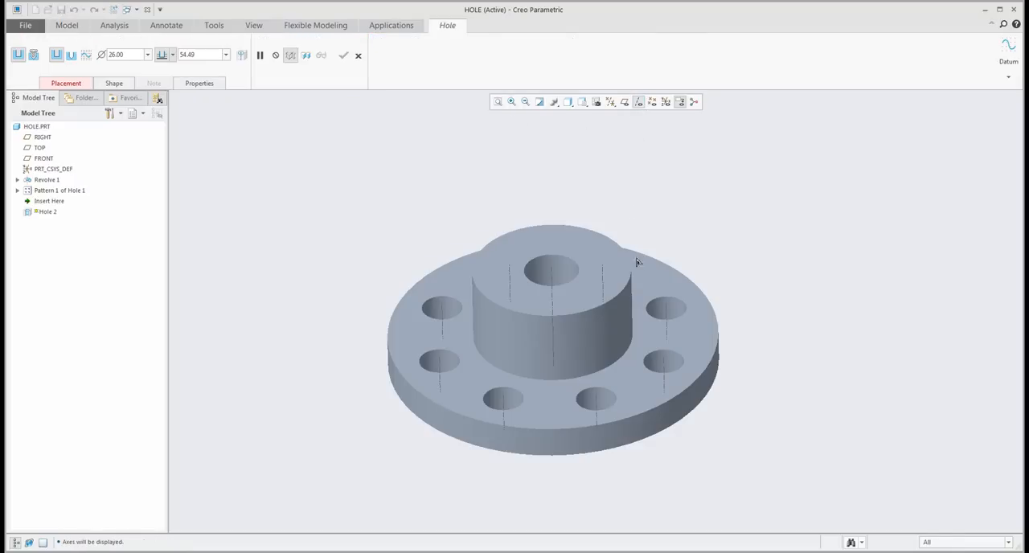
pyautogui.click(552, 284)
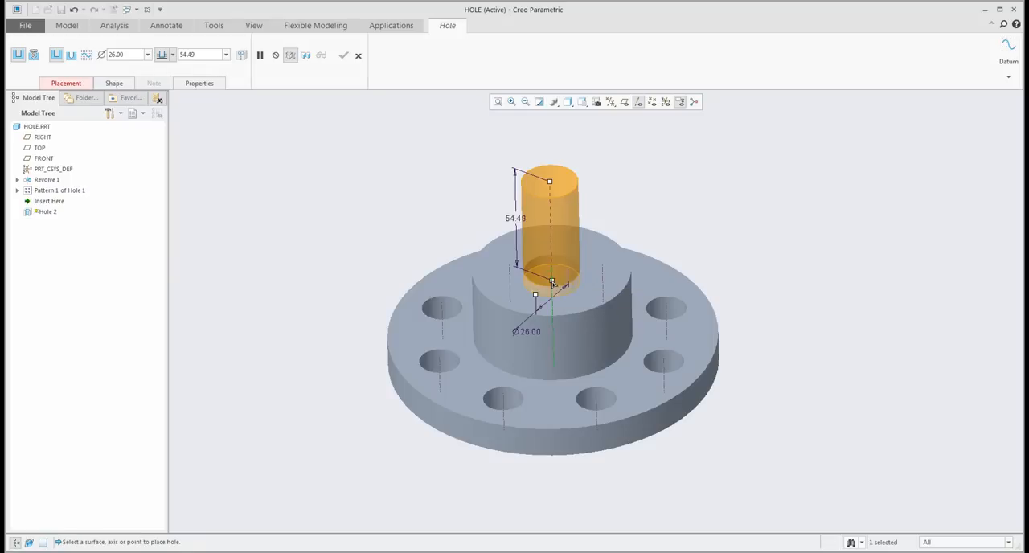
pyautogui.click(66, 82)
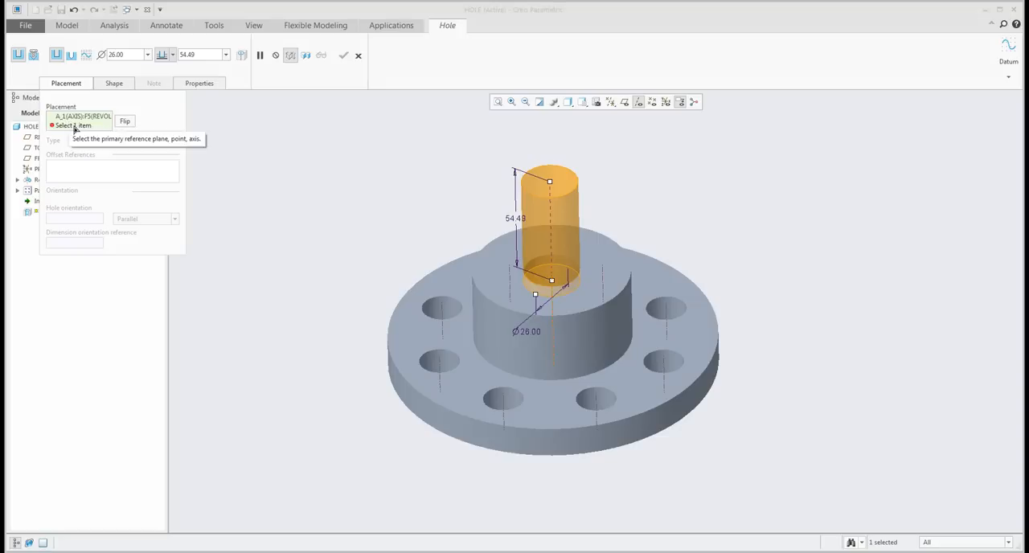
pyautogui.keyDown('ctrl'); pyautogui.click(568, 283); pyautogui.keyUp('ctrl')
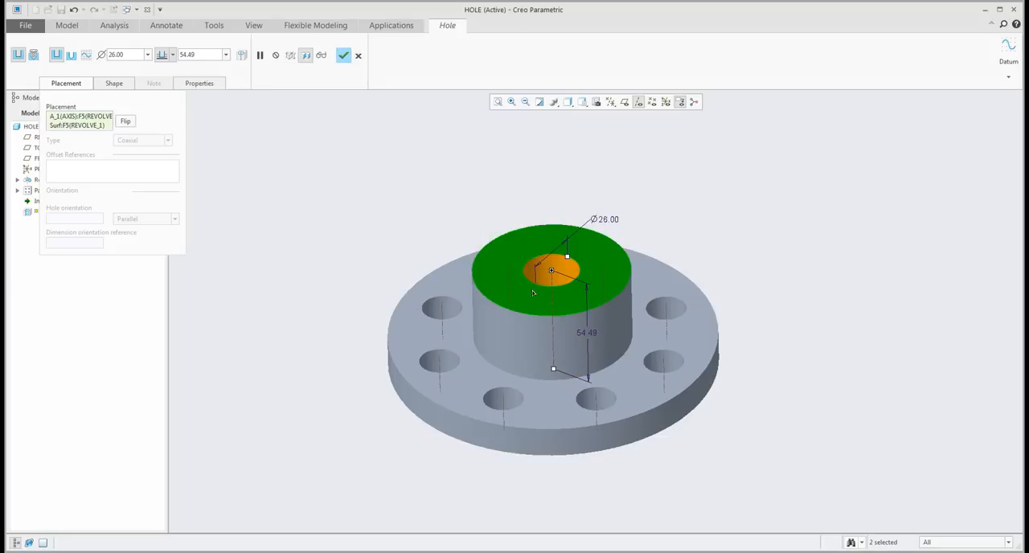
# - Size the coaxial hub hole to a diameter of about 42.9 and a depth of about 8.5, and complete it
pyautogui.moveTo(568, 257); pyautogui.dragTo(587, 251)
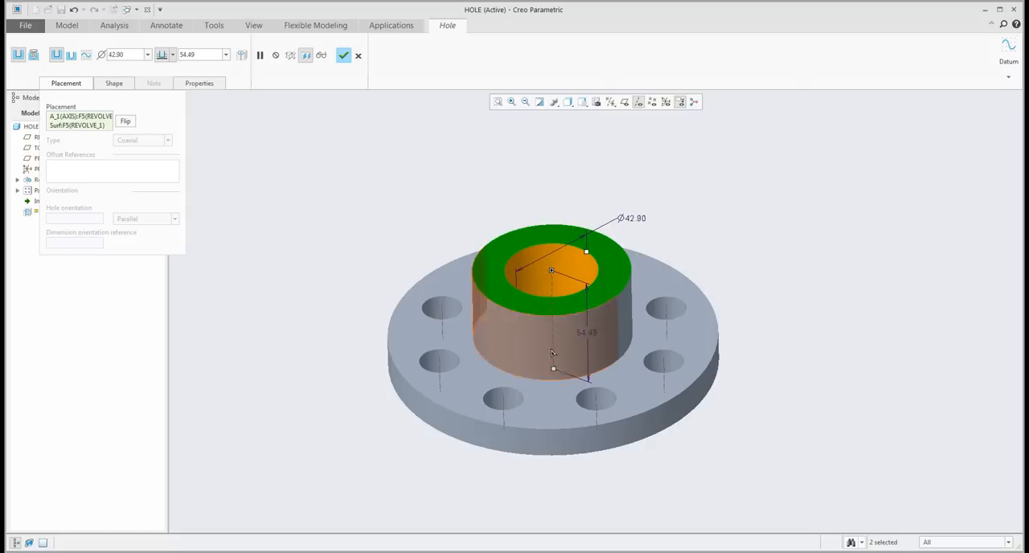
pyautogui.moveTo(553, 368); pyautogui.dragTo(560, 291)
pyautogui.moveTo(550, 291); pyautogui.dragTo(544, 295, button='middle')
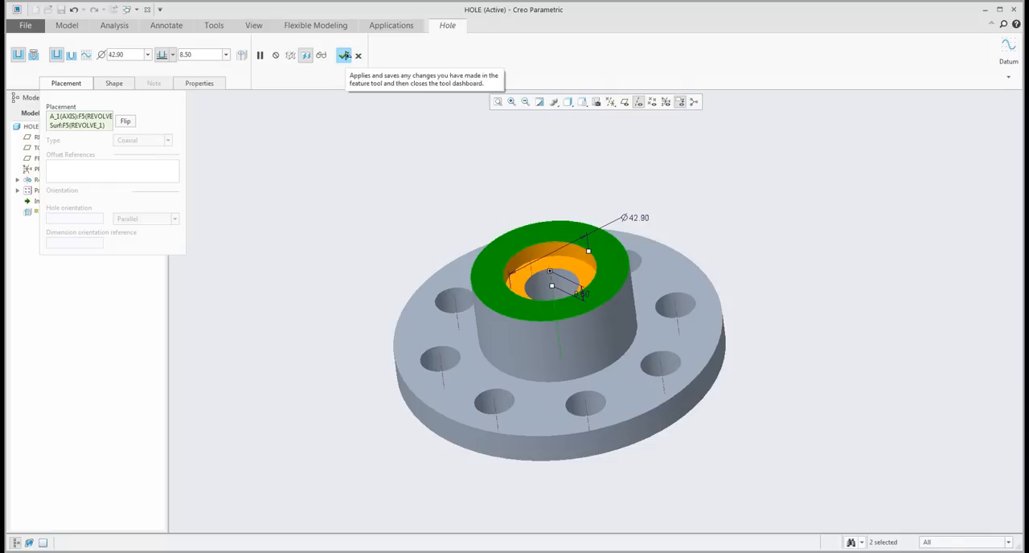
pyautogui.click(344, 55)
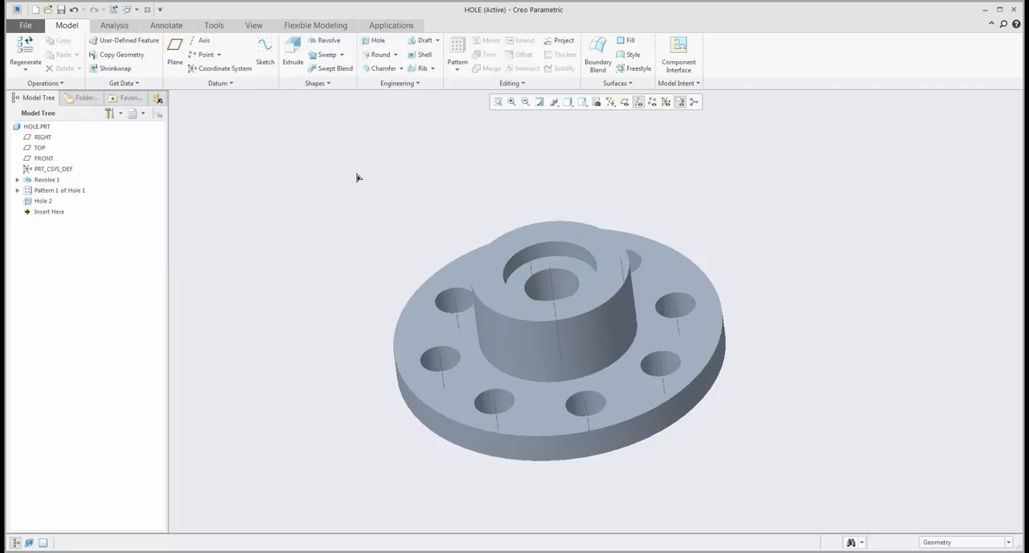
# - Add a coaxial hole over the front flange hole from the flange's upper face, about 26.1 in diameter and 3 deep
pyautogui.click(372, 42)
pyautogui.click(586, 412)
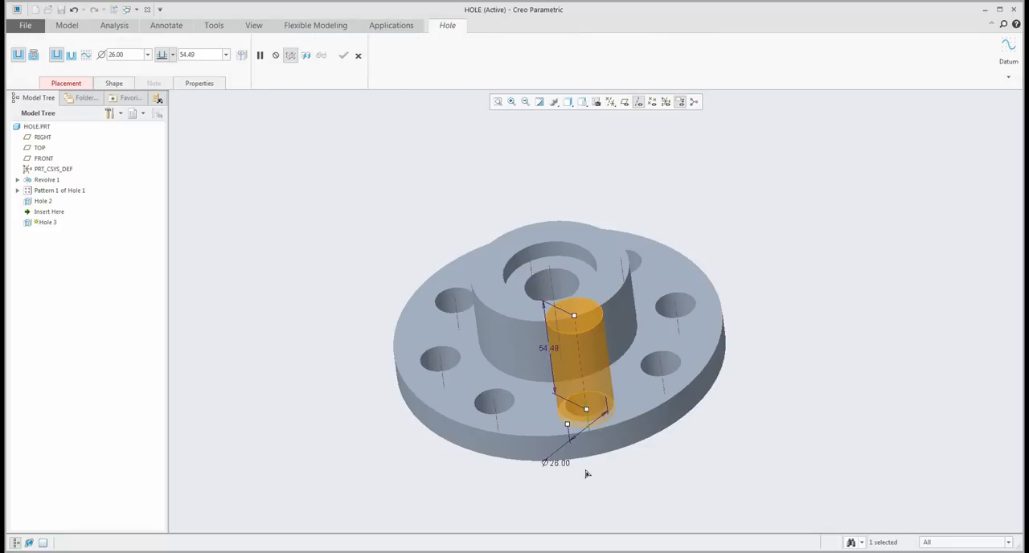
pyautogui.click(632, 400)
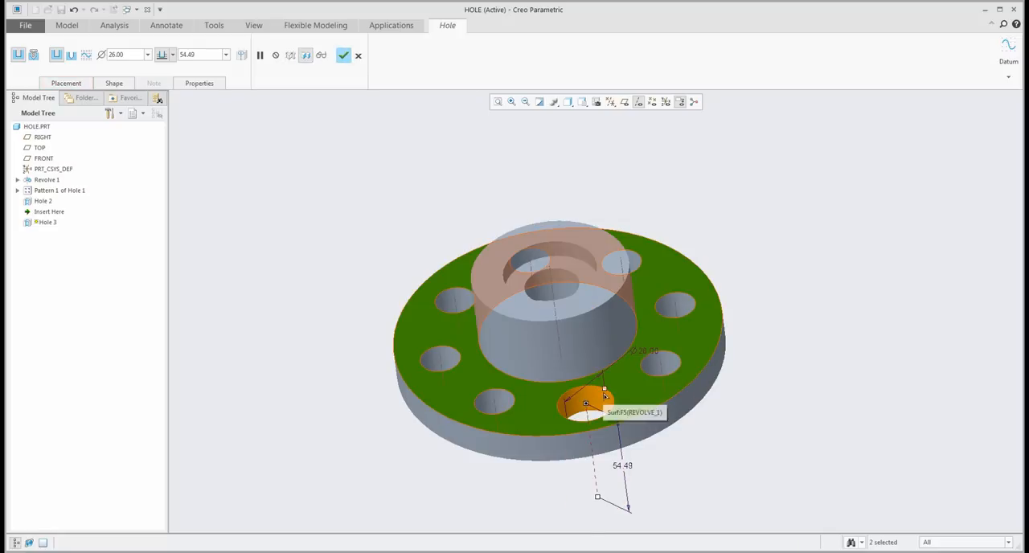
pyautogui.moveTo(600, 394)
pyautogui.mouseDown()
pyautogui.moveTo(593, 397)
pyautogui.moveTo(609, 392)
pyautogui.mouseUp()
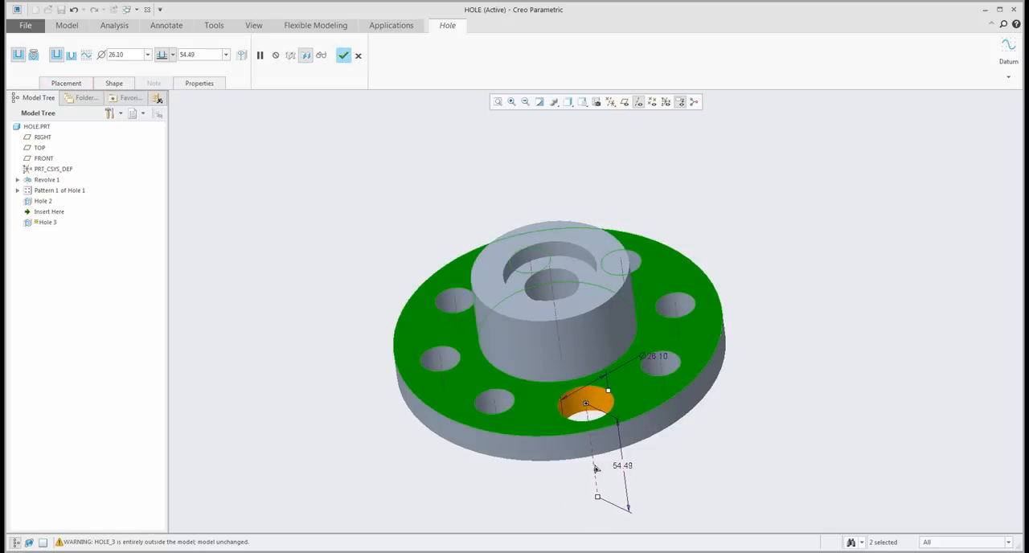
pyautogui.moveTo(598, 499); pyautogui.dragTo(586, 407)
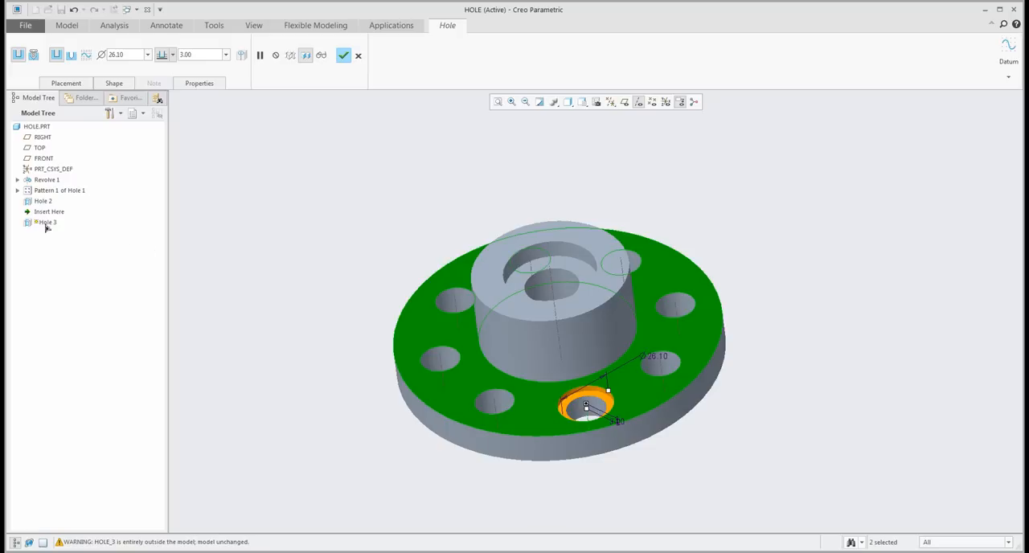
pyautogui.middleClick(322, 325)
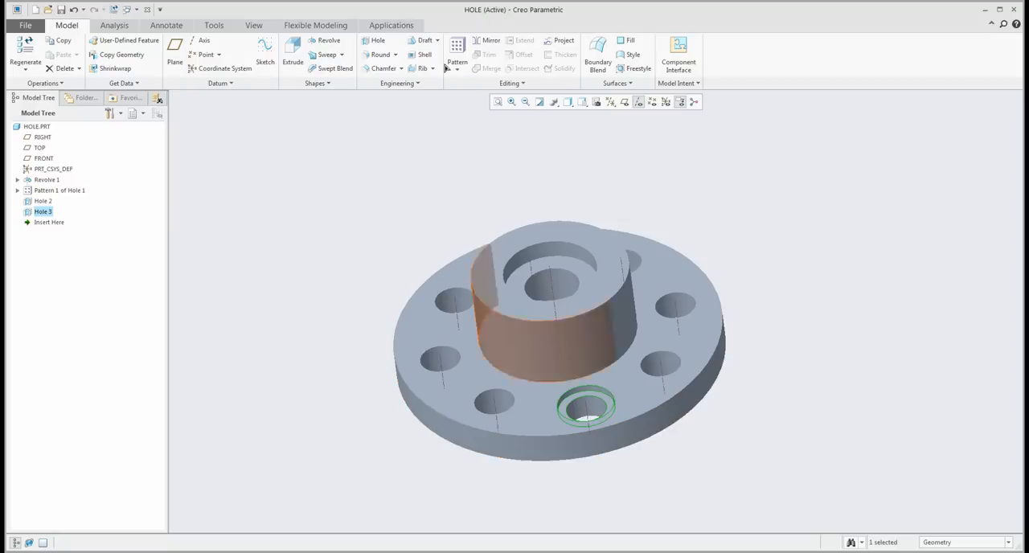
# - Create a reference pattern of the front counterbore so it follows the flange's existing bolt-hole pattern
pyautogui.click(457, 46)
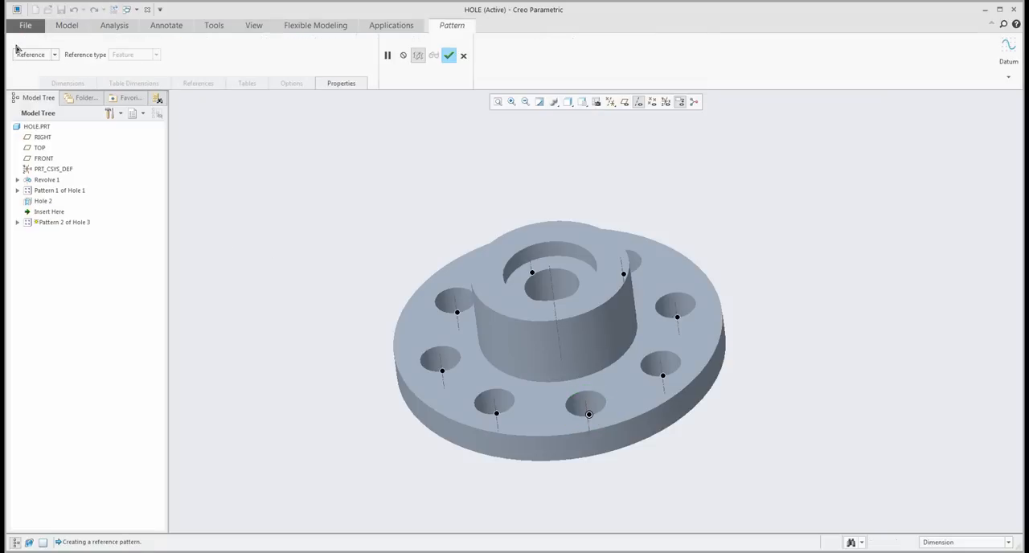
pyautogui.click(448, 56)
pyautogui.moveTo(380, 188)
pyautogui.mouseDown(button='middle')
pyautogui.moveTo(371, 209)
pyautogui.moveTo(444, 389)
pyautogui.mouseUp(button='middle')
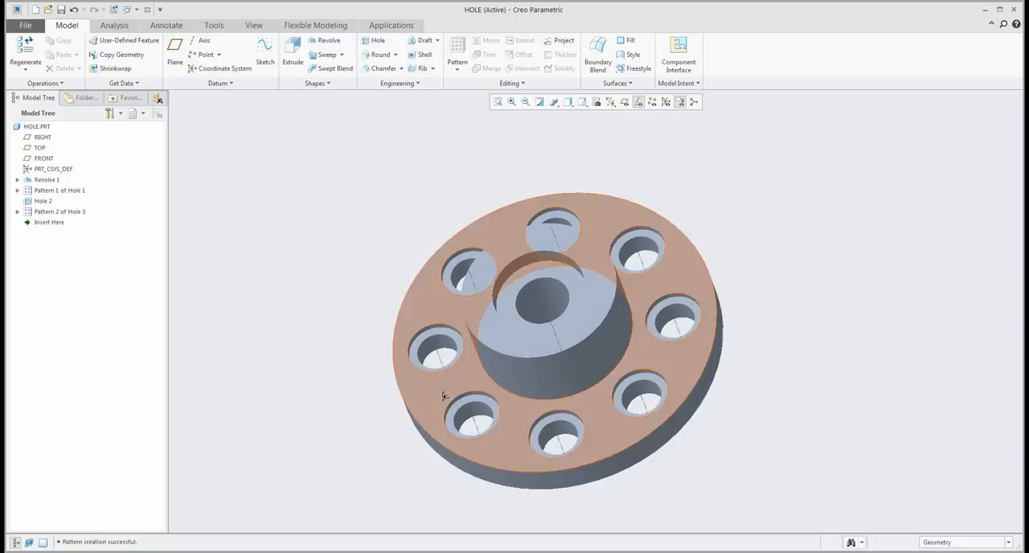
pyautogui.click(61, 194)
pyautogui.click(347, 224)
pyautogui.moveTo(347, 224)
pyautogui.mouseDown(button='middle')
pyautogui.moveTo(356, 193)
pyautogui.moveTo(357, 215)
pyautogui.mouseUp(button='middle')
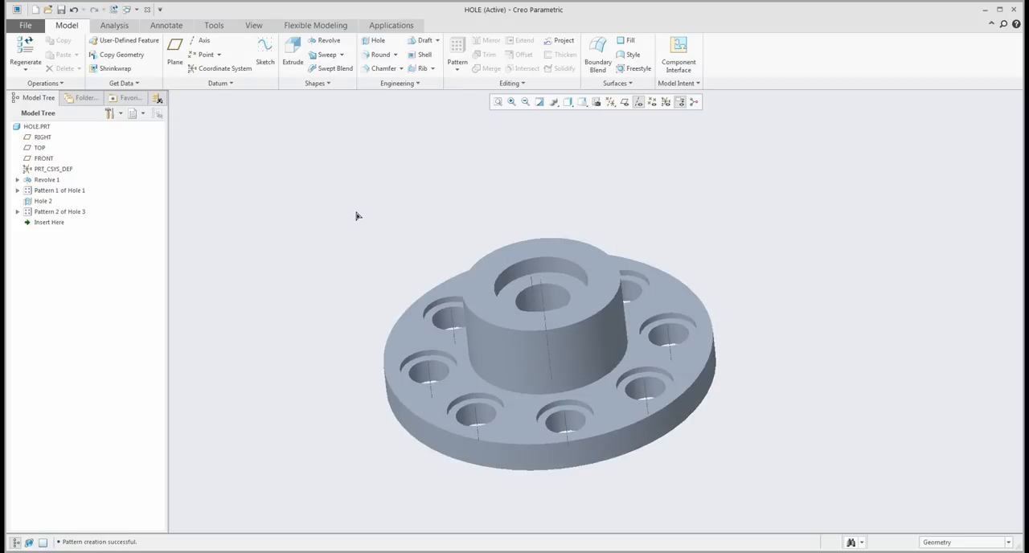
# - Start a simple hole on the hub's cylindrical side surface and adjust its position on that surface
pyautogui.moveTo(440, 223)
pyautogui.mouseDown(button='middle')
pyautogui.moveTo(561, 230)
pyautogui.moveTo(551, 200)
pyautogui.moveTo(505, 204)
pyautogui.moveTo(475, 231)
pyautogui.moveTo(494, 269)
pyautogui.mouseUp(button='middle')
pyautogui.keyDown('shift'); pyautogui.moveTo(494, 268); pyautogui.dragTo(627, 315, button='middle'); pyautogui.keyUp('shift')
pyautogui.moveTo(627, 315); pyautogui.dragTo(646, 325, button='middle')
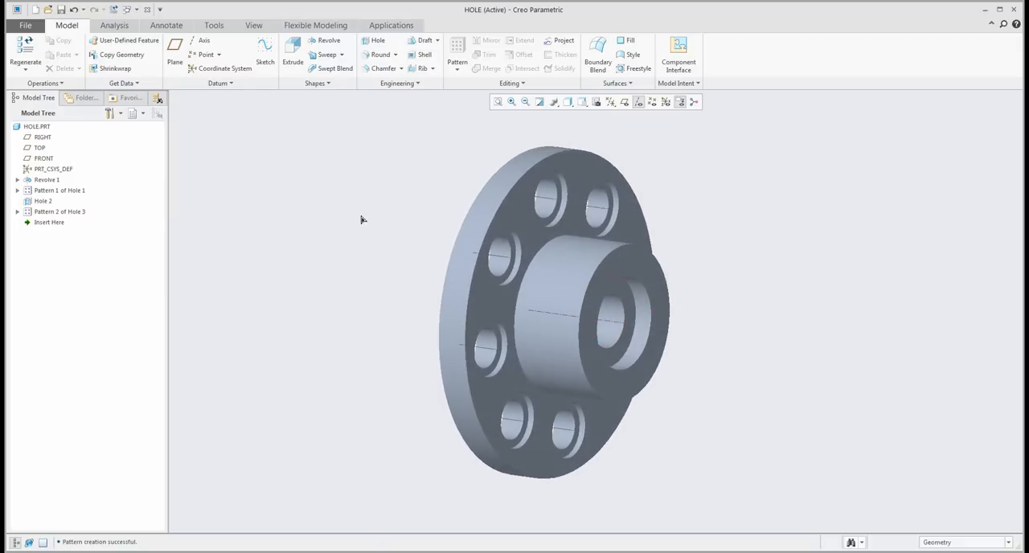
pyautogui.click(375, 42)
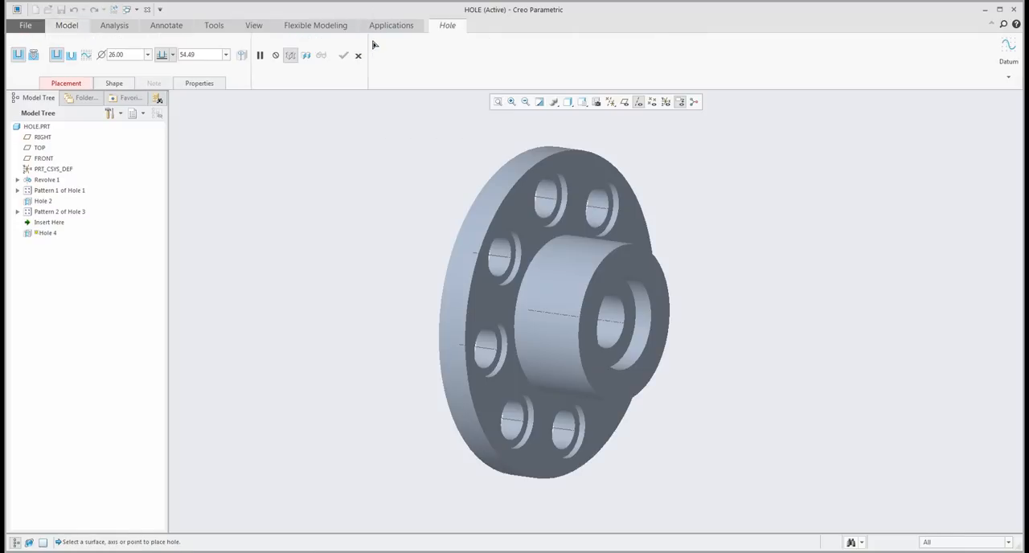
pyautogui.click(575, 288)
pyautogui.scroll(2, 563, 297)
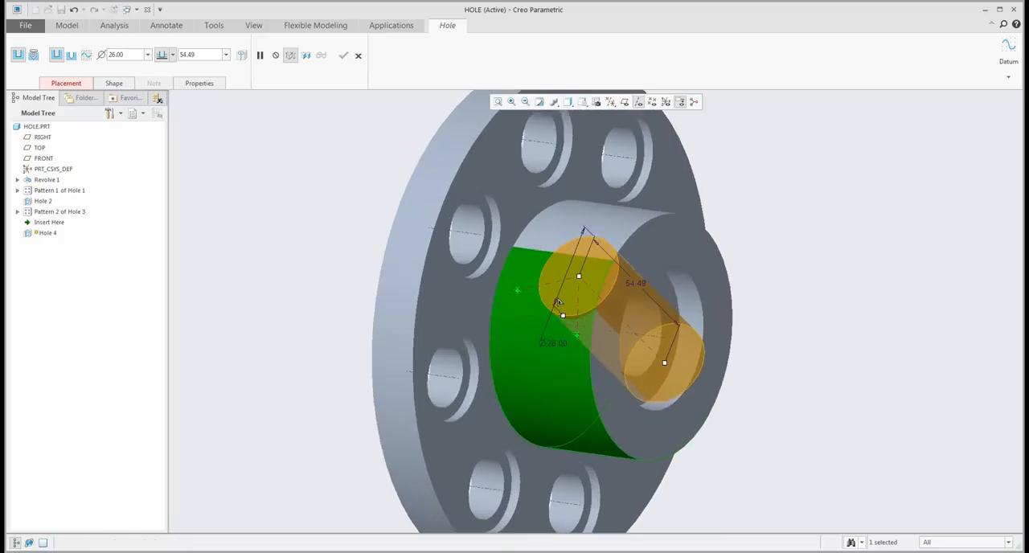
pyautogui.scroll(-2, 560, 301)
pyautogui.moveTo(558, 300); pyautogui.dragTo(552, 298, button='middle')
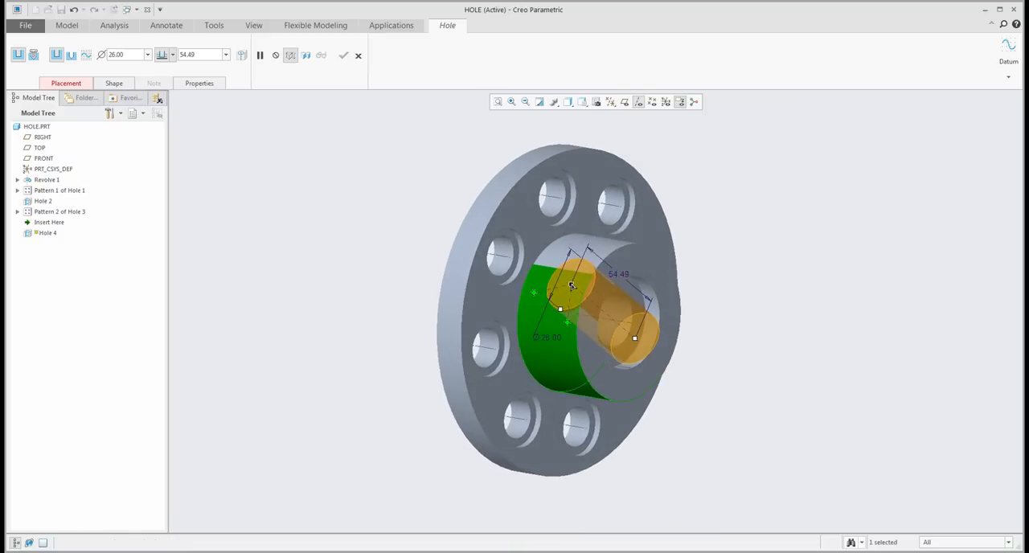
pyautogui.moveTo(571, 285); pyautogui.dragTo(558, 282)
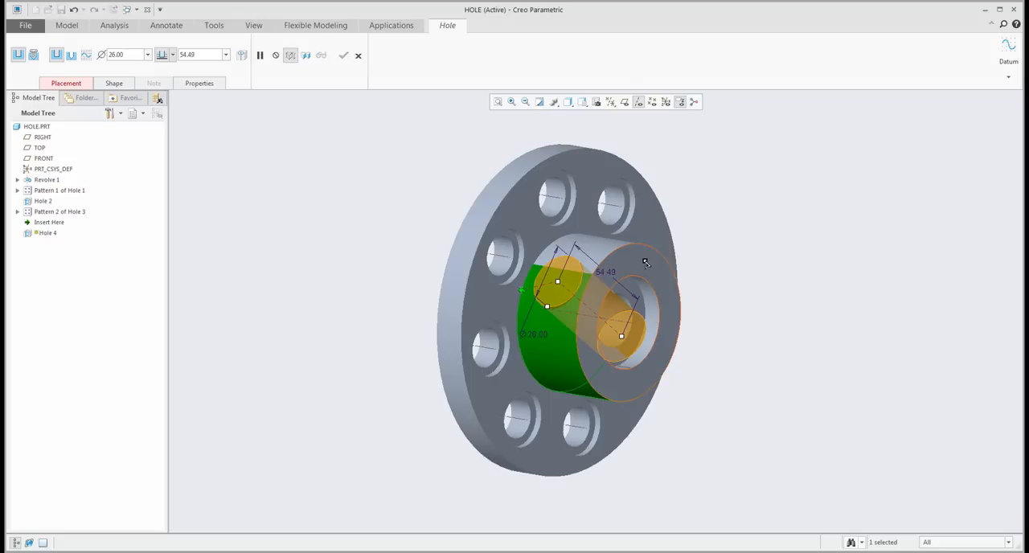
# - Use the hub's end face and the RIGHT datum plane as the hole's offset references, with datum planes shown and axes hidden
pyautogui.moveTo(629, 282); pyautogui.dragTo(629, 243, button='middle')
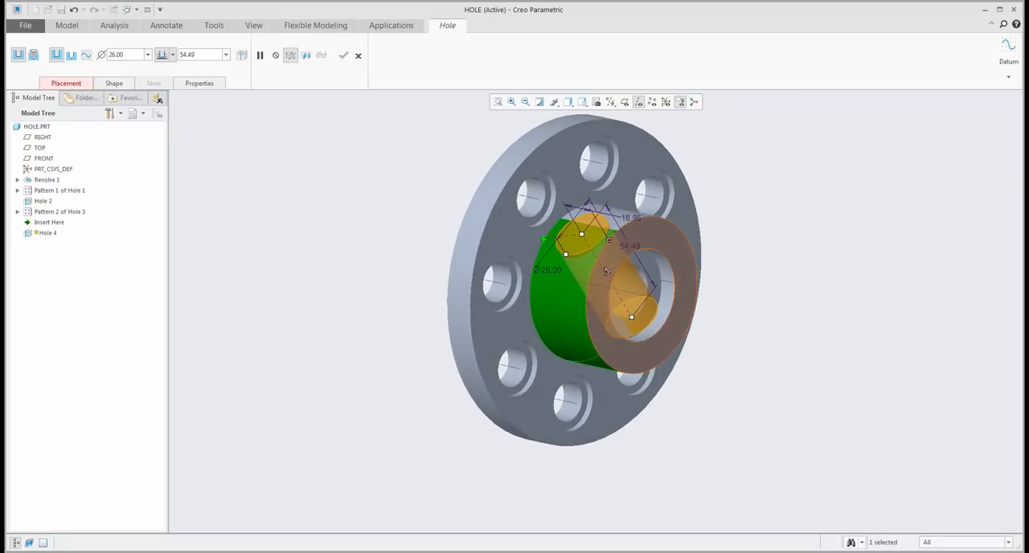
pyautogui.moveTo(581, 240)
pyautogui.mouseDown()
pyautogui.moveTo(599, 269)
pyautogui.moveTo(611, 265)
pyautogui.moveTo(577, 234)
pyautogui.moveTo(563, 297)
pyautogui.moveTo(571, 242)
pyautogui.mouseUp()
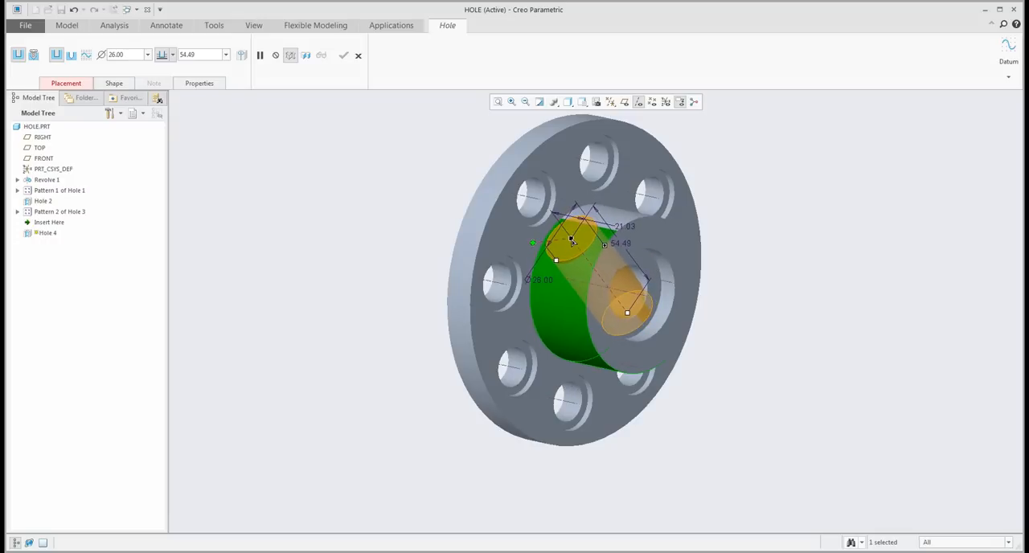
pyautogui.click(624, 101)
pyautogui.click(639, 101)
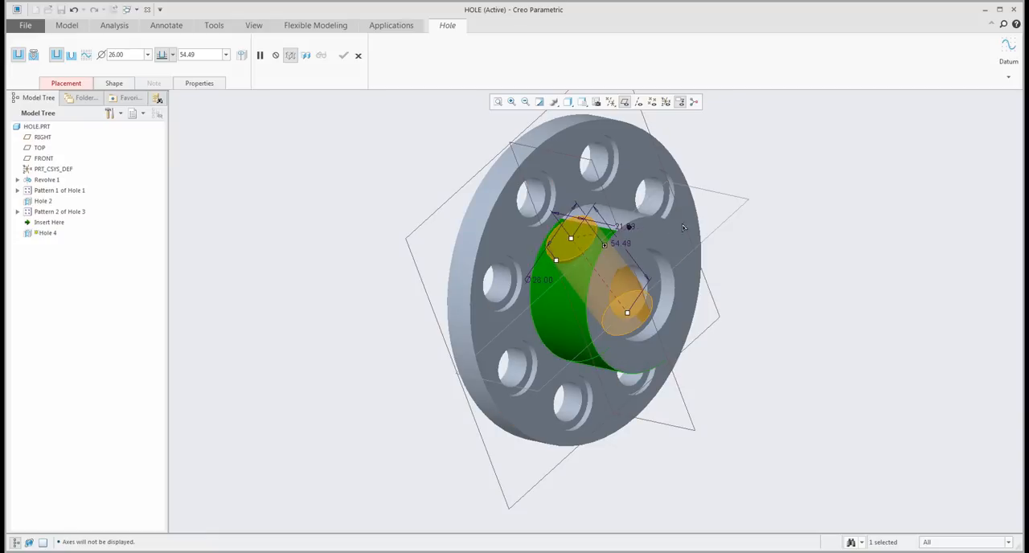
pyautogui.click(725, 229)
pyautogui.moveTo(614, 257); pyautogui.dragTo(597, 259, button='middle')
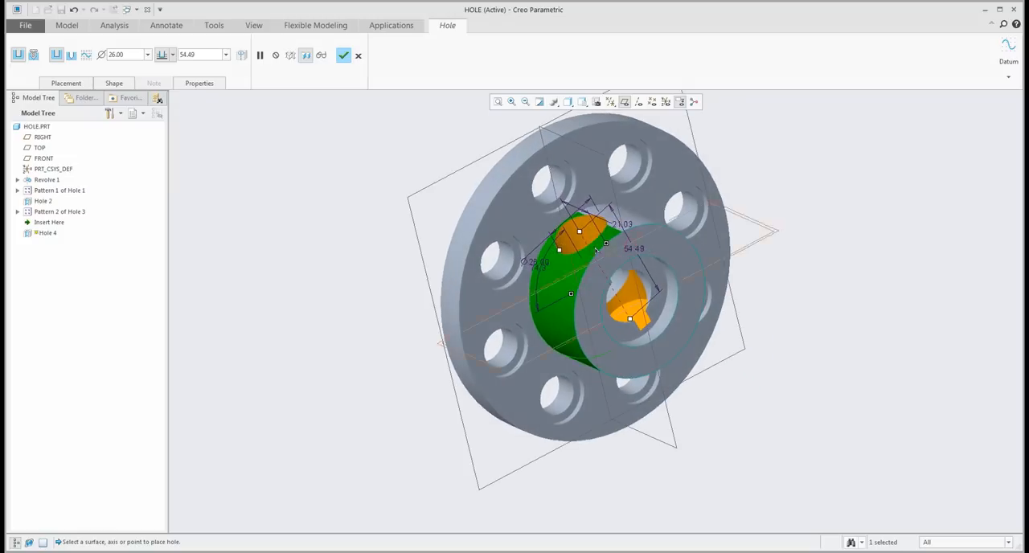
# - Resize the hub side hole to about 15.9 in diameter and 40.2 deep, at about 11.06 axial offset and 60.6°
pyautogui.moveTo(579, 232); pyautogui.dragTo(577, 240)
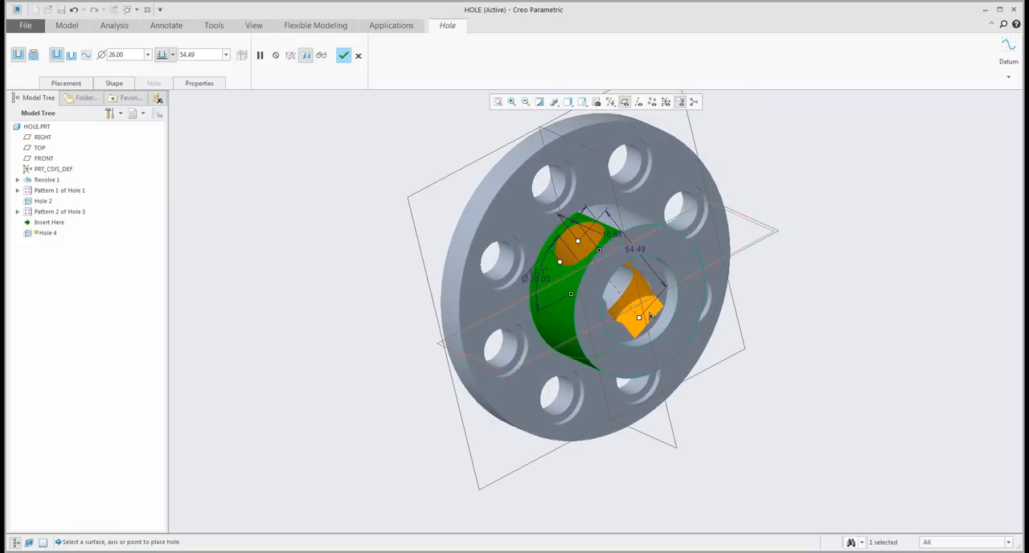
pyautogui.moveTo(639, 317); pyautogui.dragTo(564, 259)
pyautogui.moveTo(571, 259); pyautogui.dragTo(601, 276, button='middle')
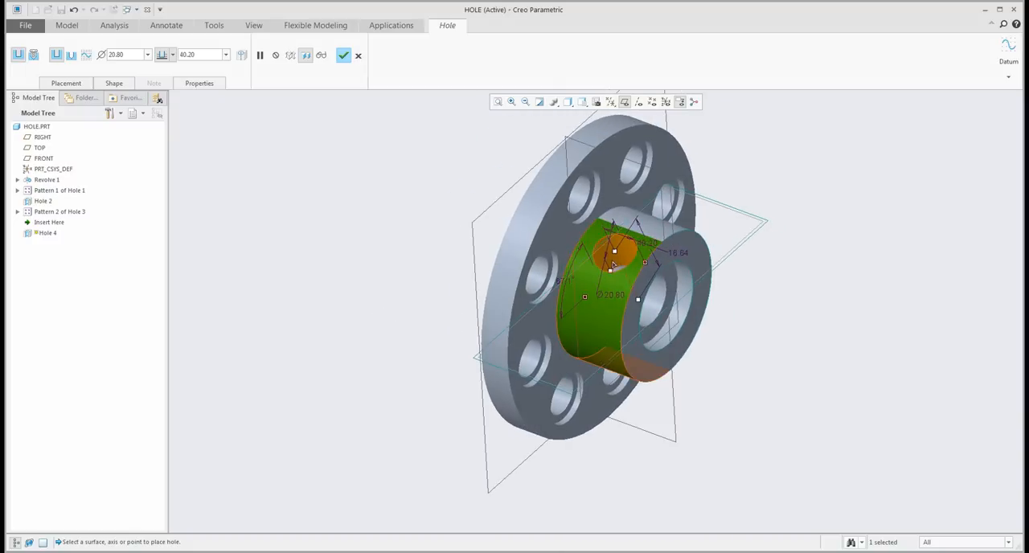
pyautogui.moveTo(614, 262); pyautogui.dragTo(613, 254)
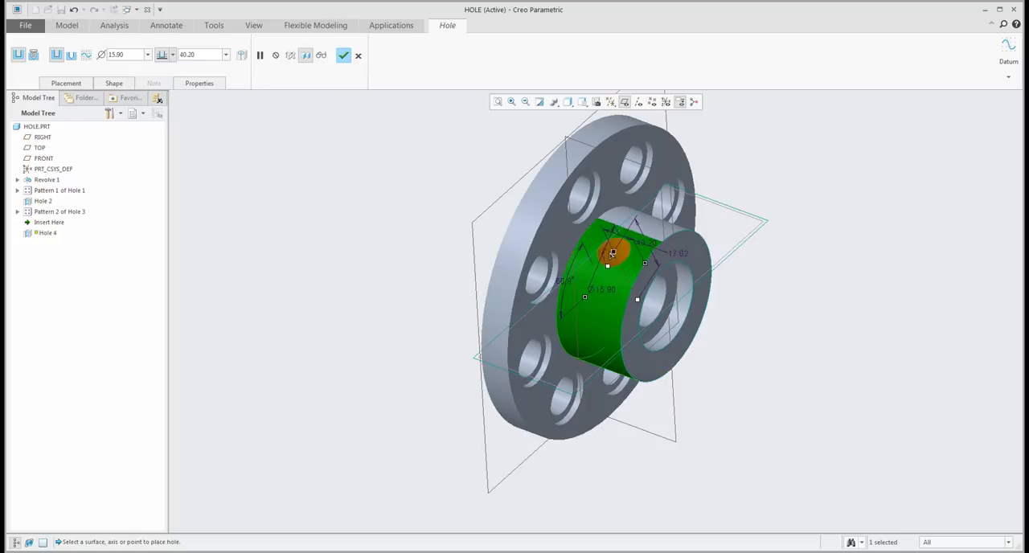
pyautogui.moveTo(613, 254); pyautogui.dragTo(669, 333, button='middle')
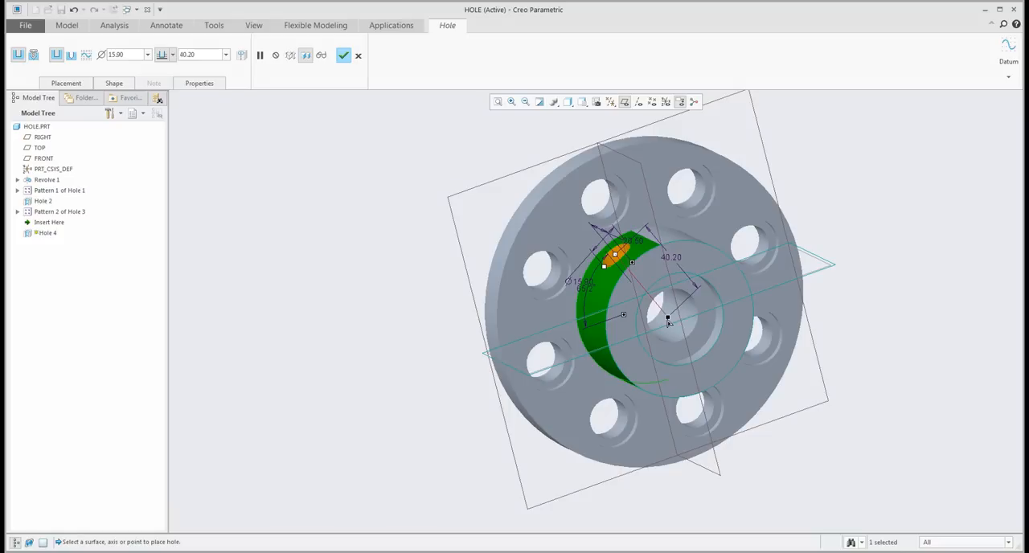
pyautogui.moveTo(668, 323); pyautogui.dragTo(677, 322, button='middle')
pyautogui.scroll(1, 676, 322)
pyautogui.moveTo(633, 274)
pyautogui.mouseDown()
pyautogui.moveTo(622, 291)
pyautogui.moveTo(638, 275)
pyautogui.mouseUp()
# - Set the side hole's axial offset to 10 and its angle from the RIGHT plane to 45°
pyautogui.click(64, 84)
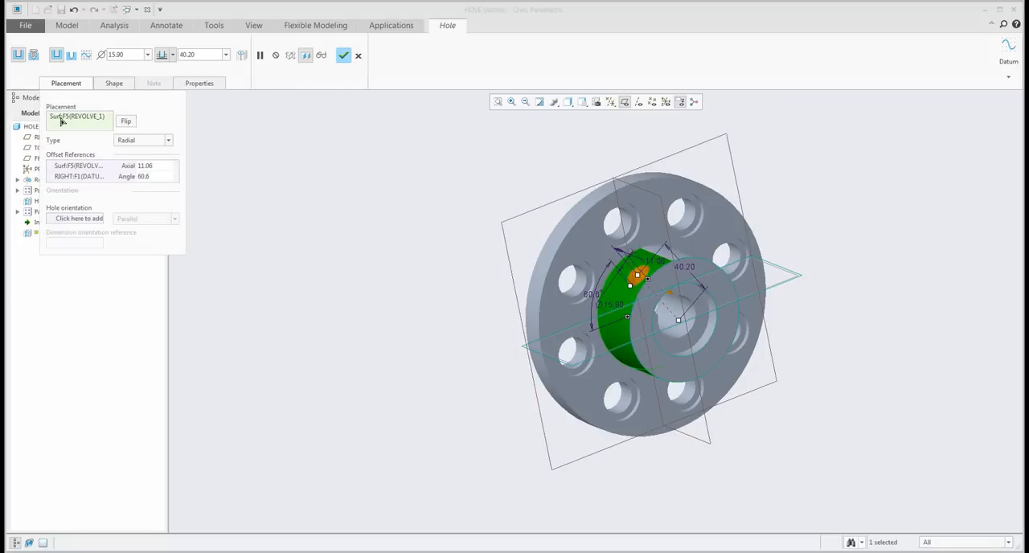
pyautogui.click(77, 166)
pyautogui.click(74, 177)
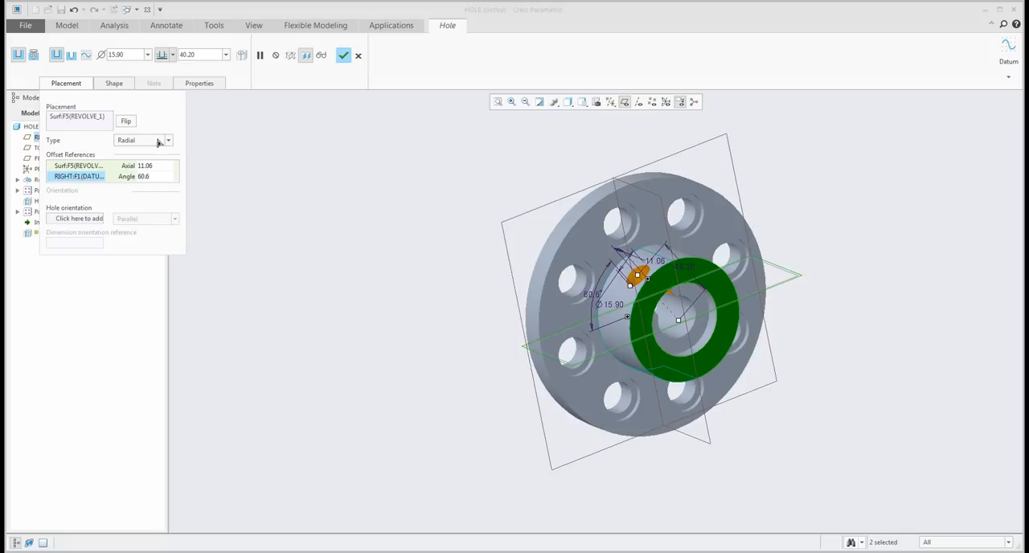
pyautogui.doubleClick(145, 166)
pyautogui.write('10')
pyautogui.press('Return')
pyautogui.doubleClick(161, 177)
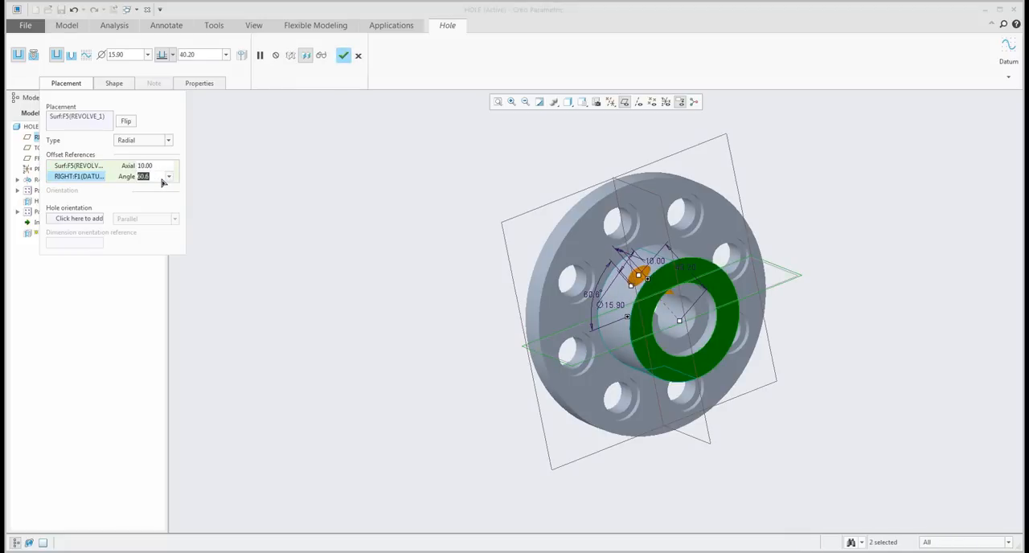
pyautogui.write('45')
pyautogui.press('Return')
# - Reposition the side hole freehand on the hub to an axial offset of about 19.6 and an angle of about 54.7°
pyautogui.moveTo(506, 268)
pyautogui.mouseDown(button='middle')
pyautogui.moveTo(526, 261)
pyautogui.moveTo(504, 264)
pyautogui.moveTo(518, 269)
pyautogui.mouseUp(button='middle')
pyautogui.scroll(-2, 518, 268)
pyautogui.scroll(3, 700, 348)
pyautogui.scroll(-4, 764, 359)
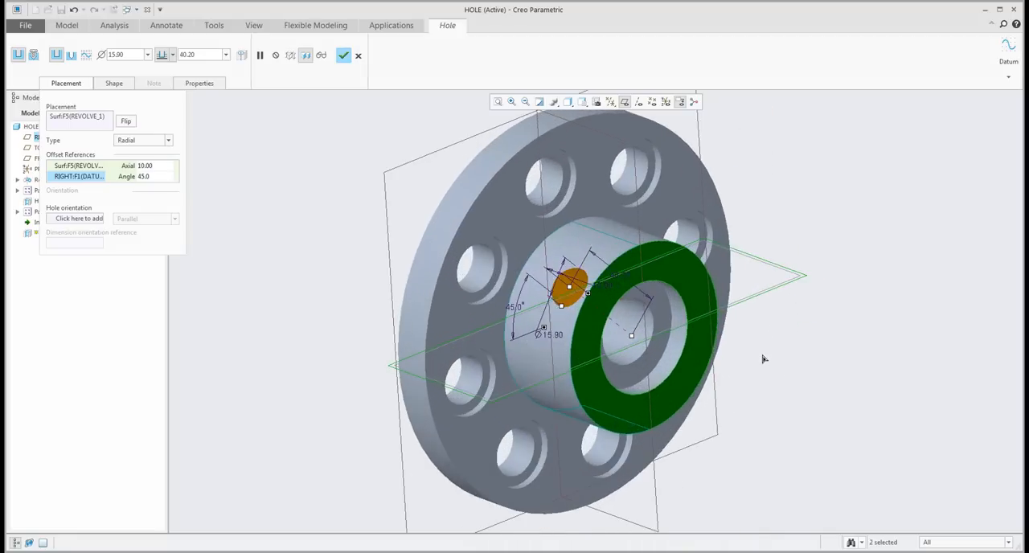
pyautogui.moveTo(682, 350); pyautogui.dragTo(666, 344, button='middle')
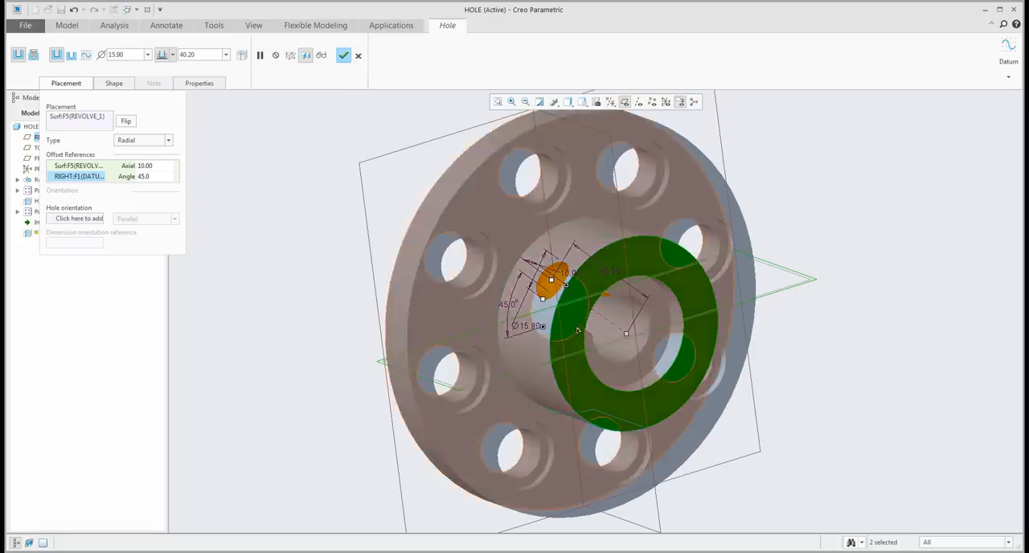
pyautogui.moveTo(556, 287); pyautogui.dragTo(548, 264)
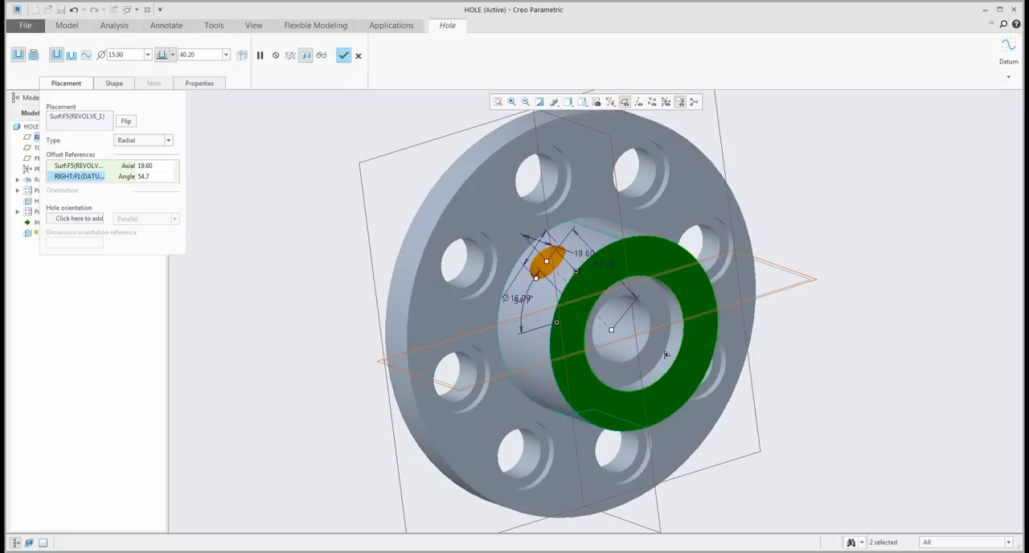
pyautogui.moveTo(829, 382); pyautogui.dragTo(833, 383, button='middle')
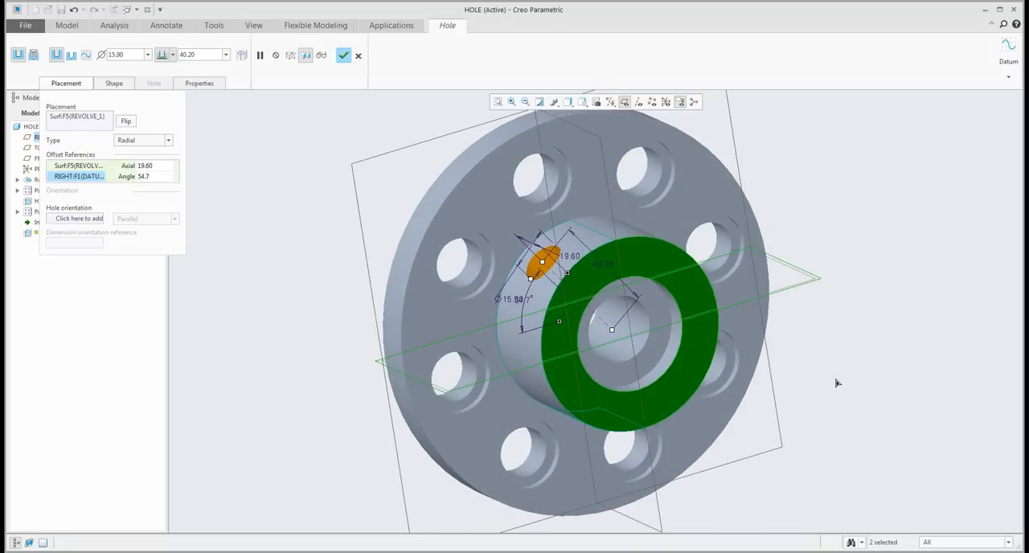
# - Try the RIGHT datum plane as the side hole's orientation reference and clear it again
pyautogui.click(624, 102)
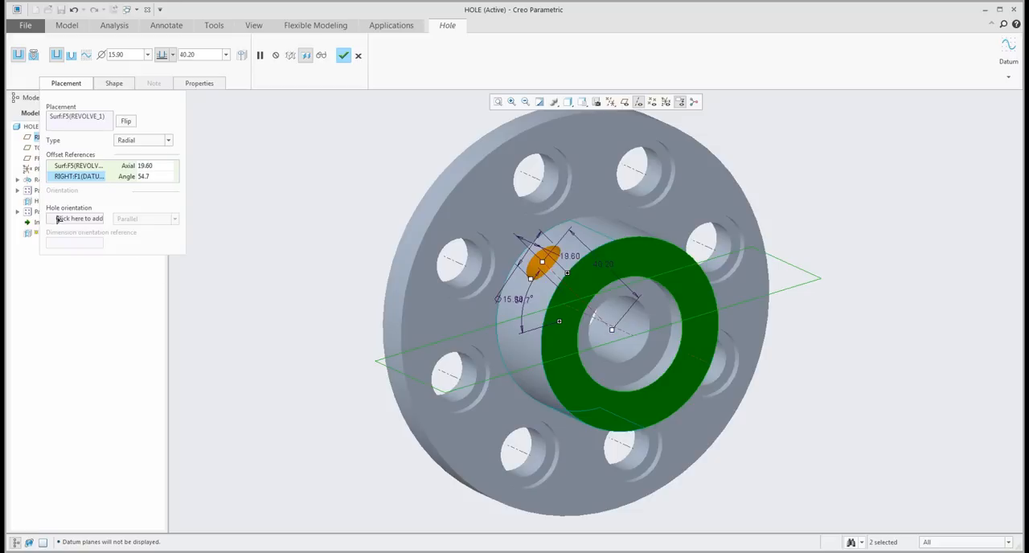
pyautogui.click(66, 219)
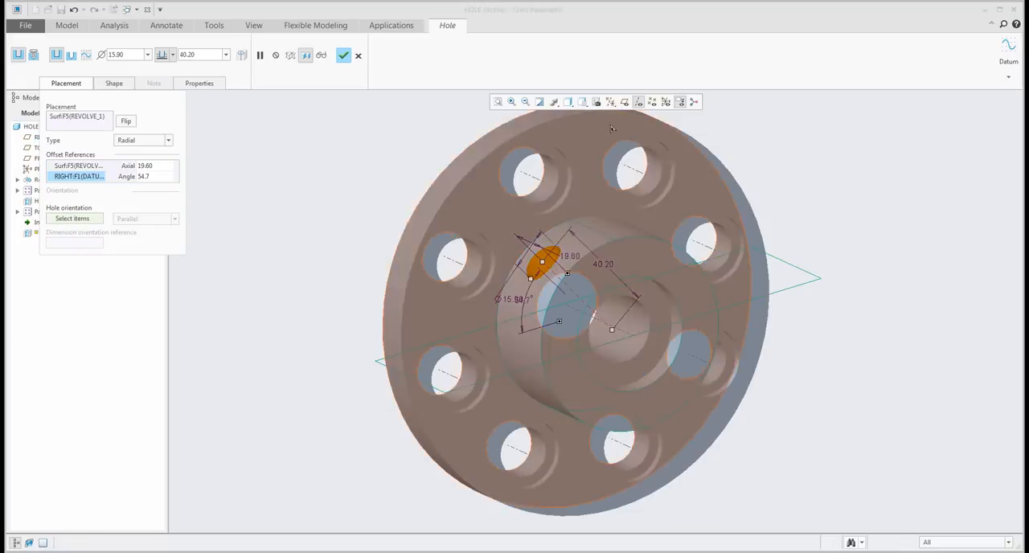
pyautogui.click(624, 102)
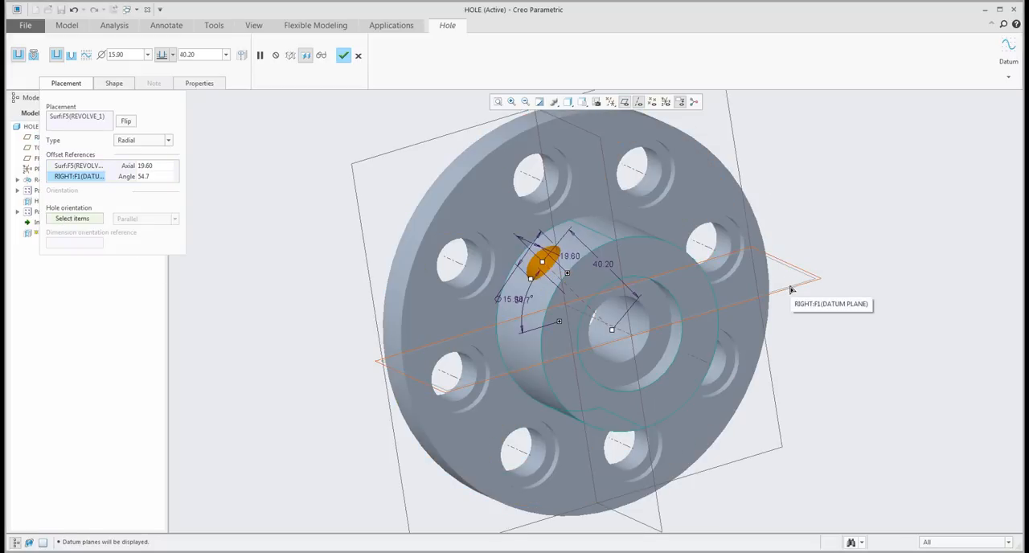
pyautogui.click(792, 290)
pyautogui.moveTo(614, 278)
pyautogui.mouseDown(button='middle')
pyautogui.moveTo(620, 335)
pyautogui.moveTo(616, 273)
pyautogui.moveTo(632, 345)
pyautogui.moveTo(618, 282)
pyautogui.mouseUp(button='middle')
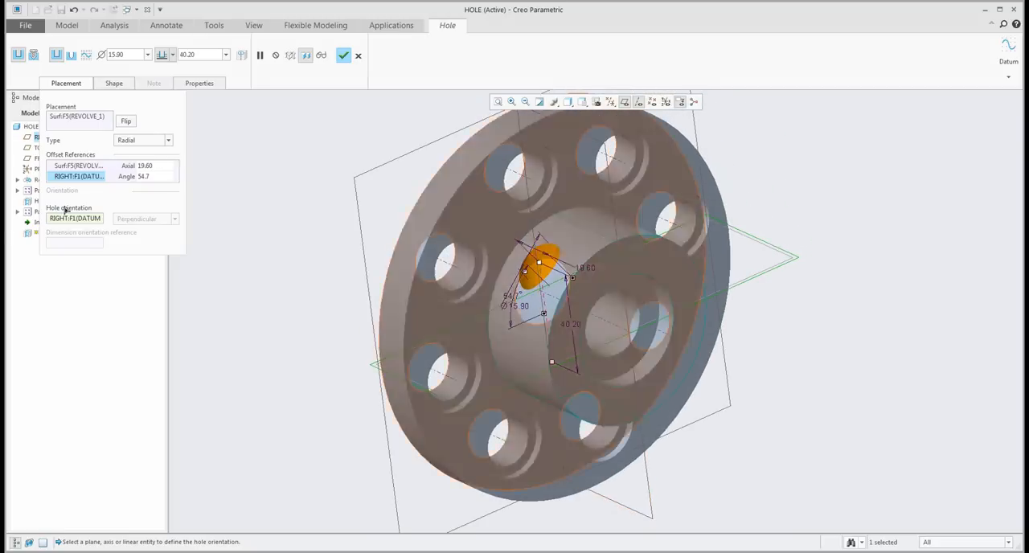
pyautogui.rightClick(78, 220)
pyautogui.click(98, 225)
pyautogui.moveTo(541, 378)
pyautogui.mouseDown(button='middle')
pyautogui.moveTo(542, 366)
pyautogui.moveTo(563, 404)
pyautogui.moveTo(569, 391)
pyautogui.moveTo(523, 364)
pyautogui.mouseUp(button='middle')
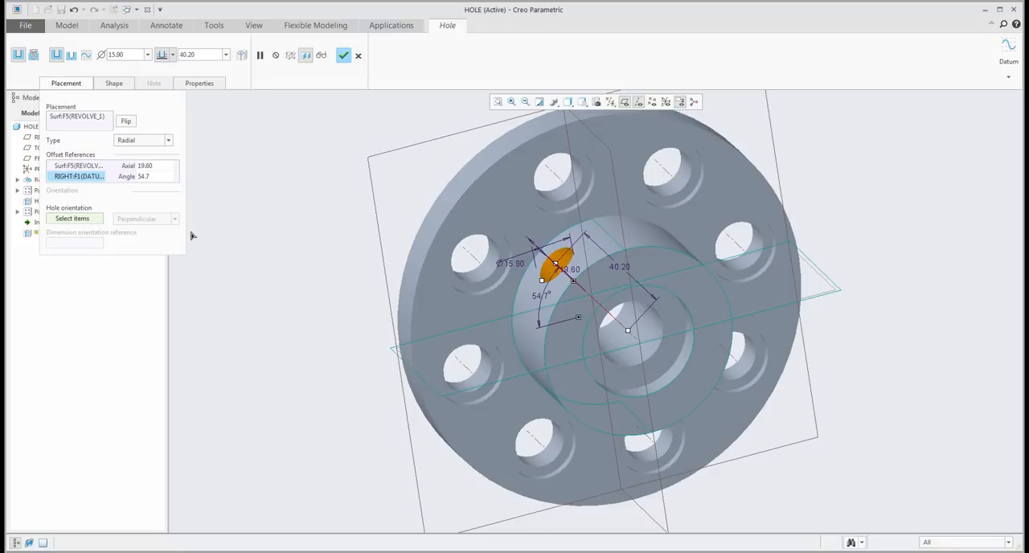
# - Orient the side hole by the FRONT datum plane and move it to about 21.37 axial offset and 47.3°
pyautogui.click(80, 219)
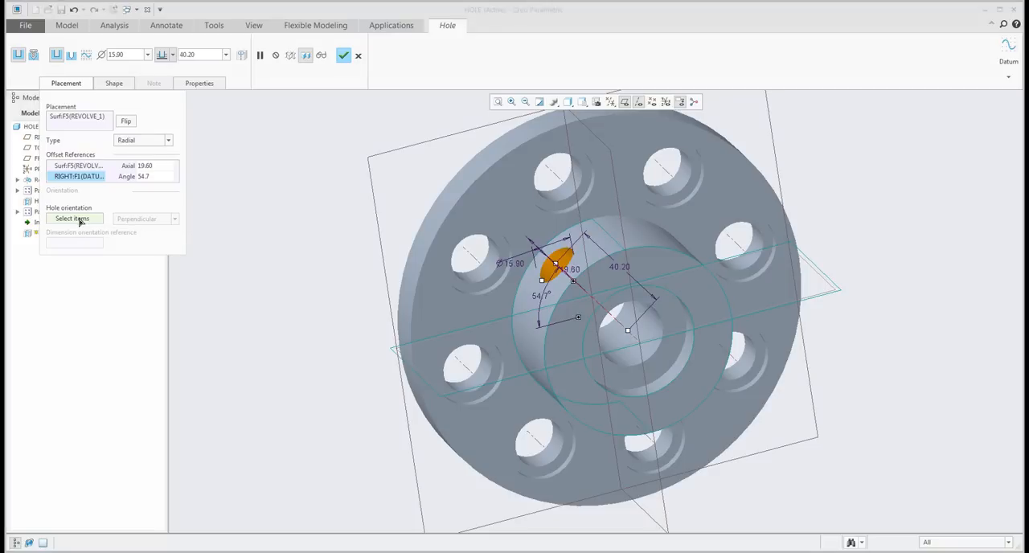
pyautogui.click(620, 213)
pyautogui.moveTo(621, 238); pyautogui.dragTo(541, 268, button='middle')
pyautogui.moveTo(546, 260)
pyautogui.mouseDown()
pyautogui.moveTo(527, 307)
pyautogui.moveTo(535, 265)
pyautogui.mouseUp()
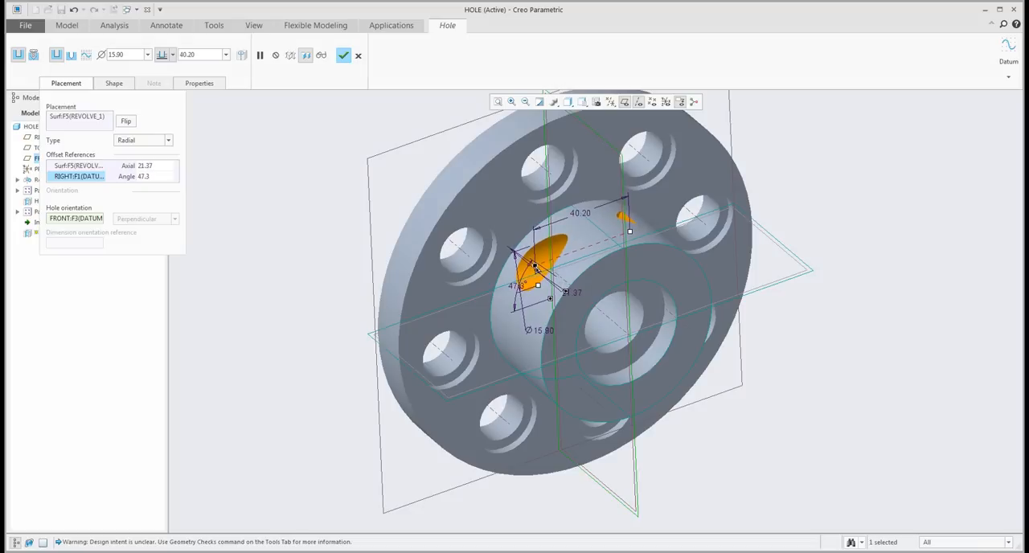
# - Remove the FRONT plane from the hole's orientation reference and complete the radial side hole
pyautogui.scroll(2, 580, 305)
pyautogui.moveTo(578, 301)
pyautogui.mouseDown(button='middle')
pyautogui.moveTo(593, 290)
pyautogui.moveTo(608, 297)
pyautogui.mouseUp(button='middle')
pyautogui.rightClick(59, 218)
pyautogui.click(83, 233)
pyautogui.moveTo(405, 276); pyautogui.dragTo(411, 282, button='middle')
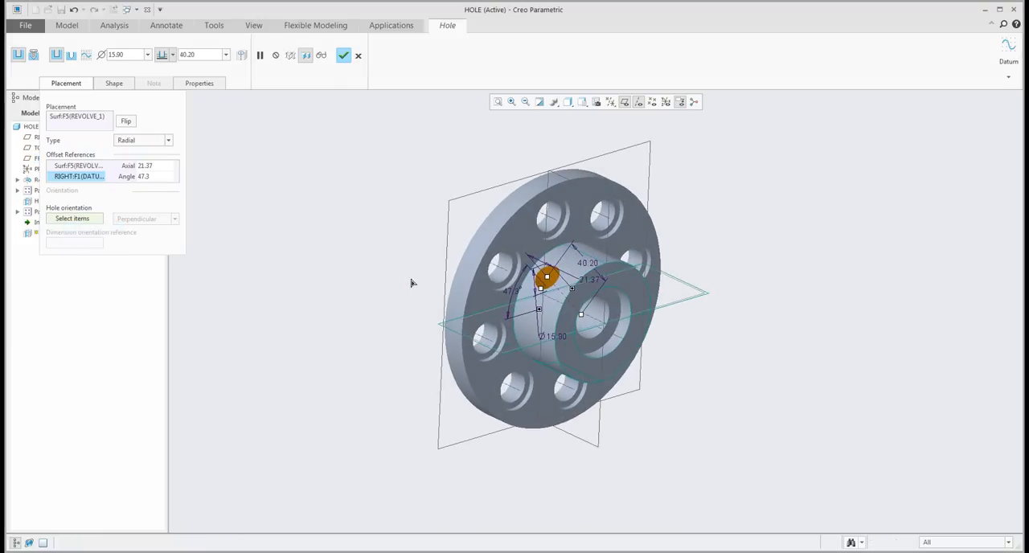
pyautogui.click(343, 56)
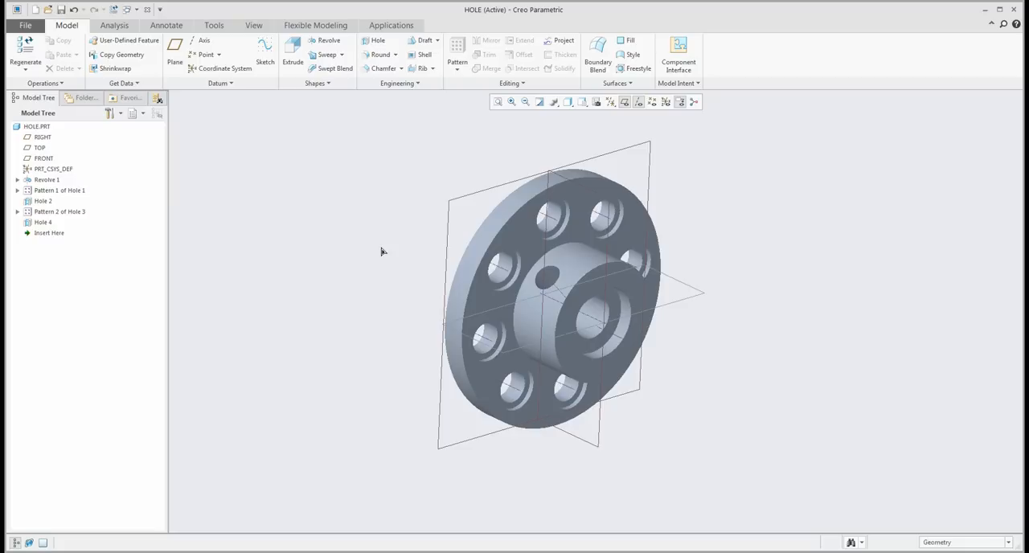
# - Delete the revolved flange together with all its holes and hole patterns, leaving only the default datums
pyautogui.moveTo(392, 274)
pyautogui.mouseDown(button='middle')
pyautogui.moveTo(337, 210)
pyautogui.moveTo(358, 243)
pyautogui.moveTo(346, 223)
pyautogui.mouseUp(button='middle')
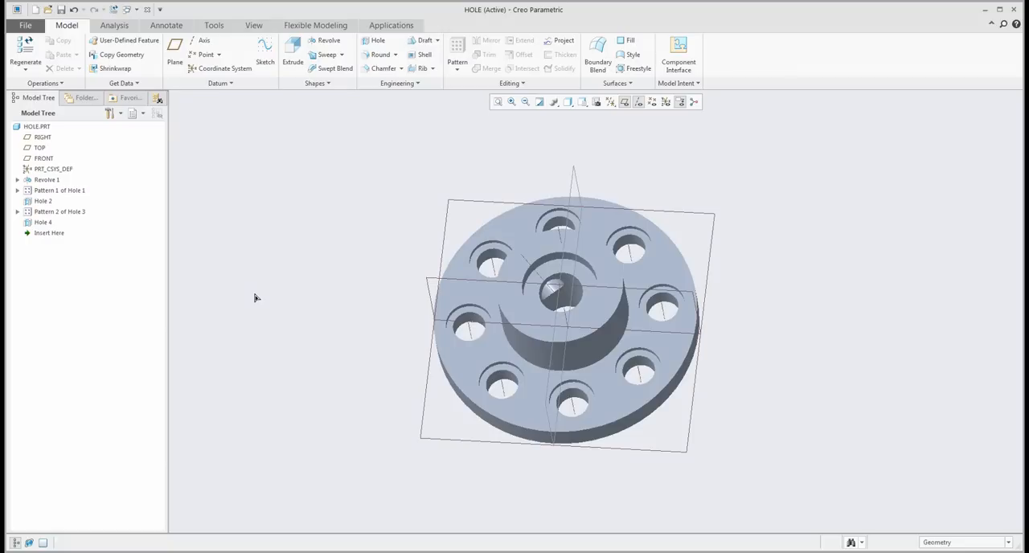
pyautogui.click(46, 180)
pyautogui.keyDown('shift'); pyautogui.click(43, 222); pyautogui.keyUp('shift')
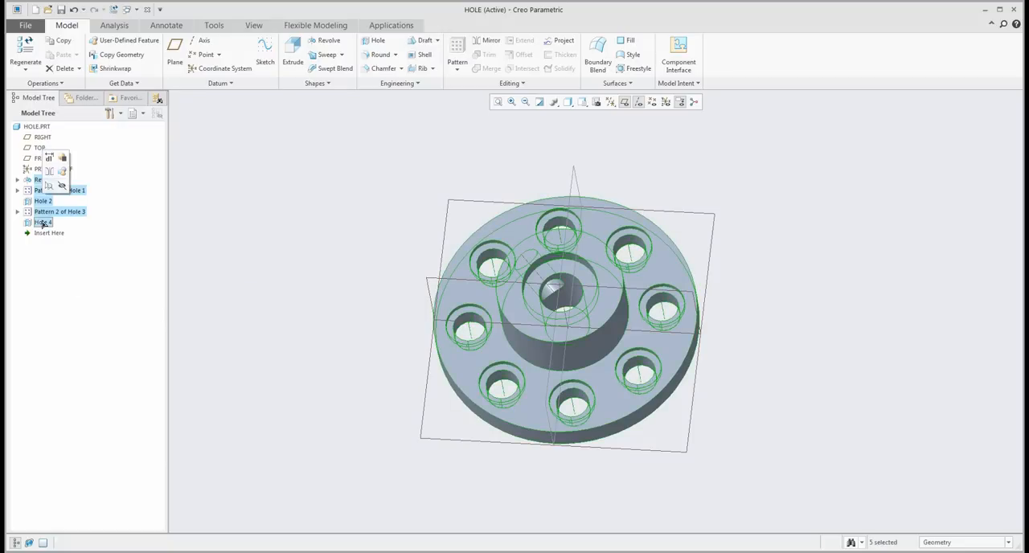
pyautogui.press('Delete')
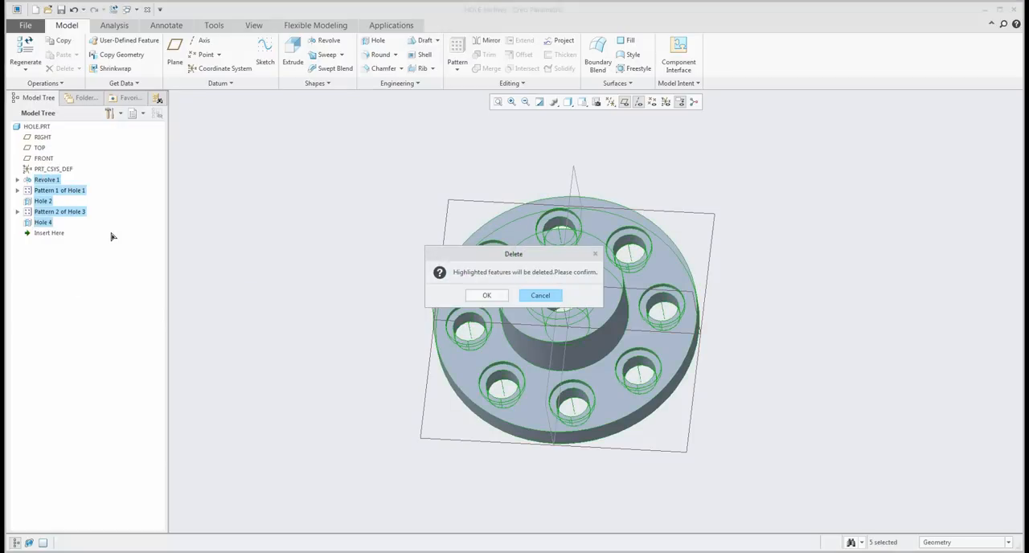
pyautogui.click(486, 296)
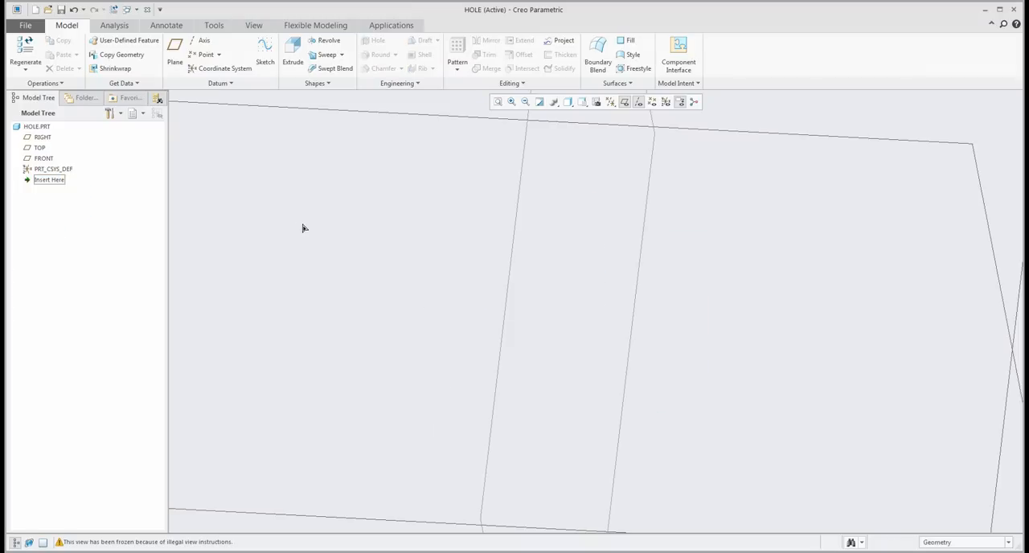
# - Sketch a rectangle on a datum plane, extrude it into a solid block and reduce its height freehand
pyautogui.click(294, 60)
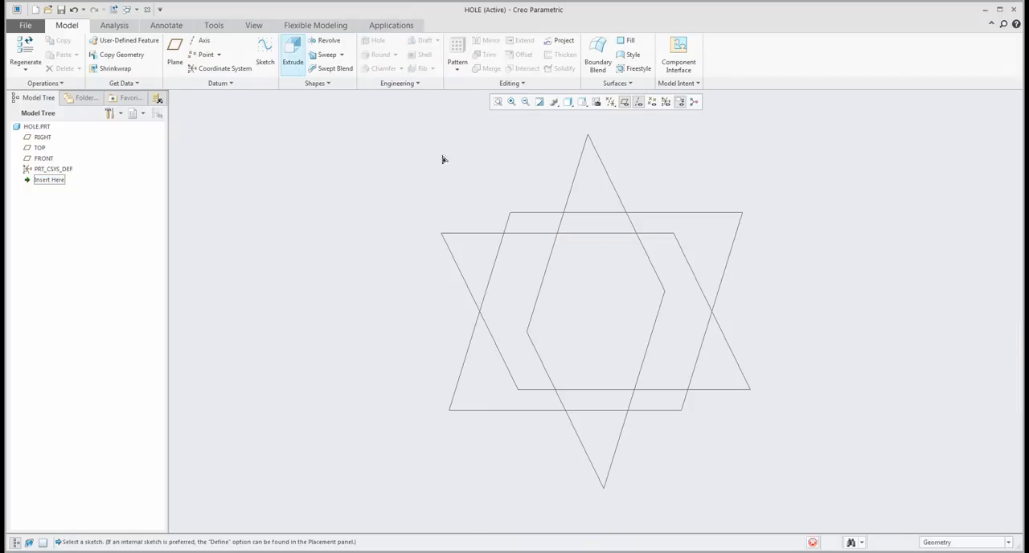
pyautogui.click(529, 214)
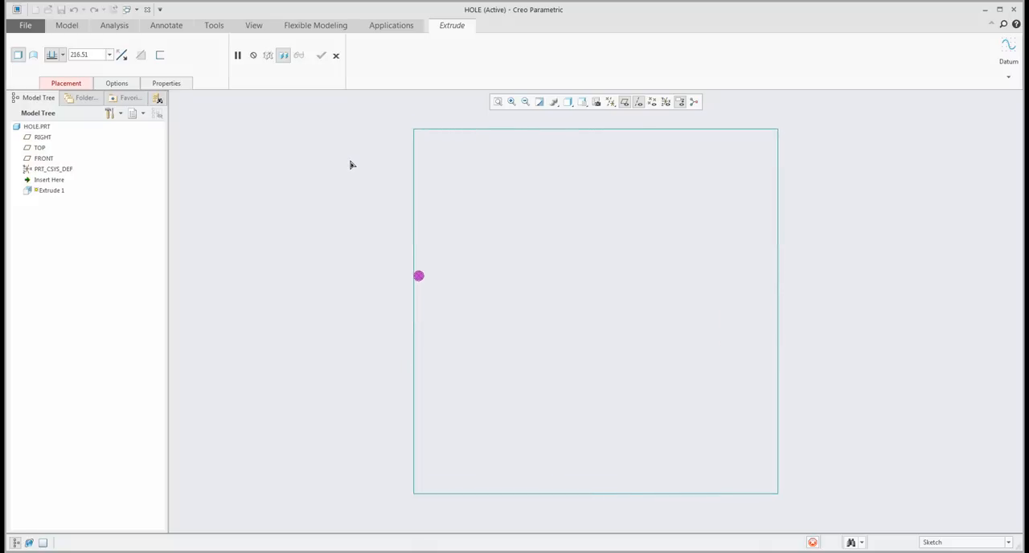
pyautogui.click(280, 54)
pyautogui.click(596, 312)
pyautogui.click(781, 213)
pyautogui.click(921, 50)
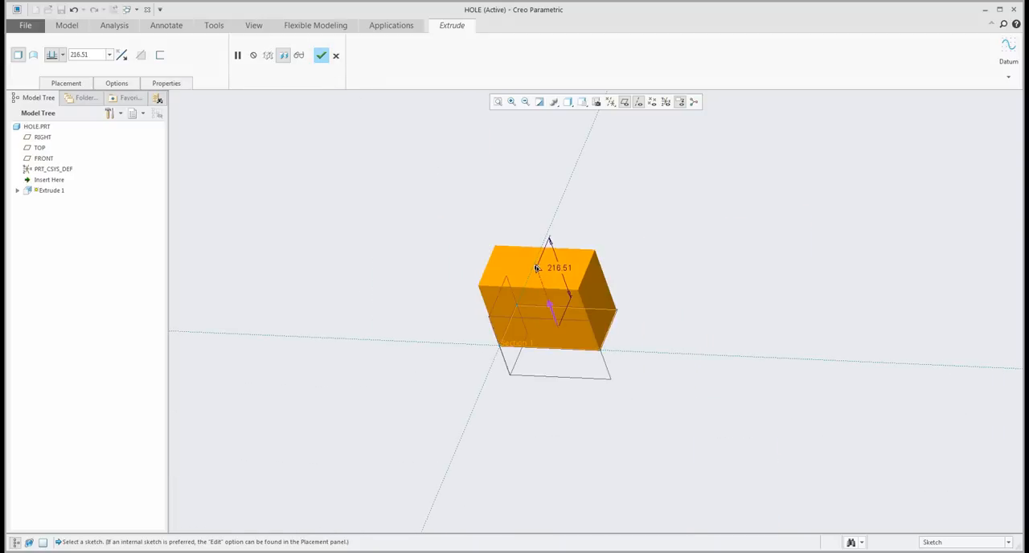
pyautogui.moveTo(537, 269); pyautogui.dragTo(562, 352)
pyautogui.middleClick(605, 271)
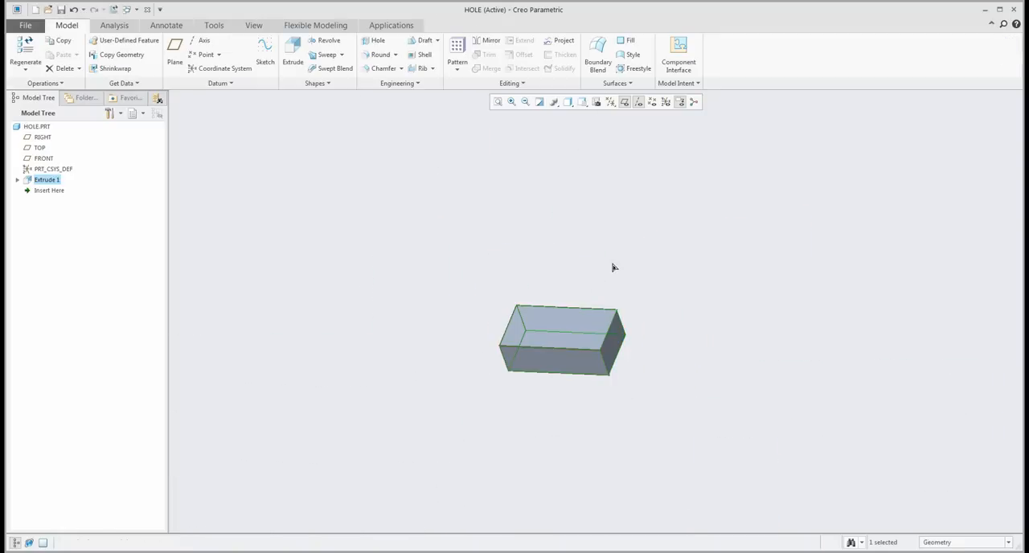
# - Chamfer one short top edge of the block as Angle x D, with D about 27.60 and an angle of about 29°
pyautogui.scroll(-4, 627, 325)
pyautogui.keyDown('shift'); pyautogui.moveTo(554, 342); pyautogui.dragTo(593, 308, button='middle'); pyautogui.keyUp('shift')
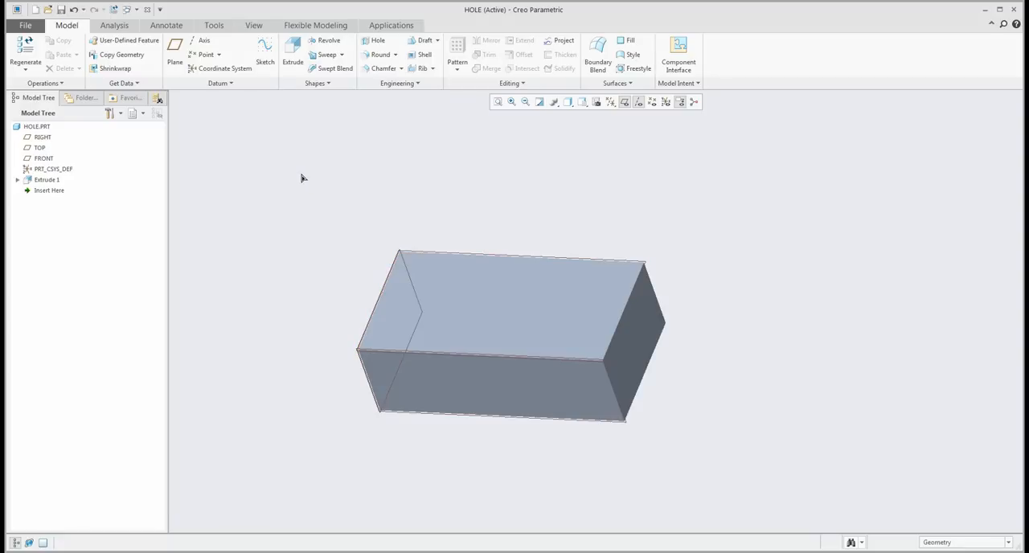
pyautogui.click(376, 69)
pyautogui.click(619, 326)
pyautogui.moveTo(620, 312); pyautogui.dragTo(598, 310)
pyautogui.click(89, 57)
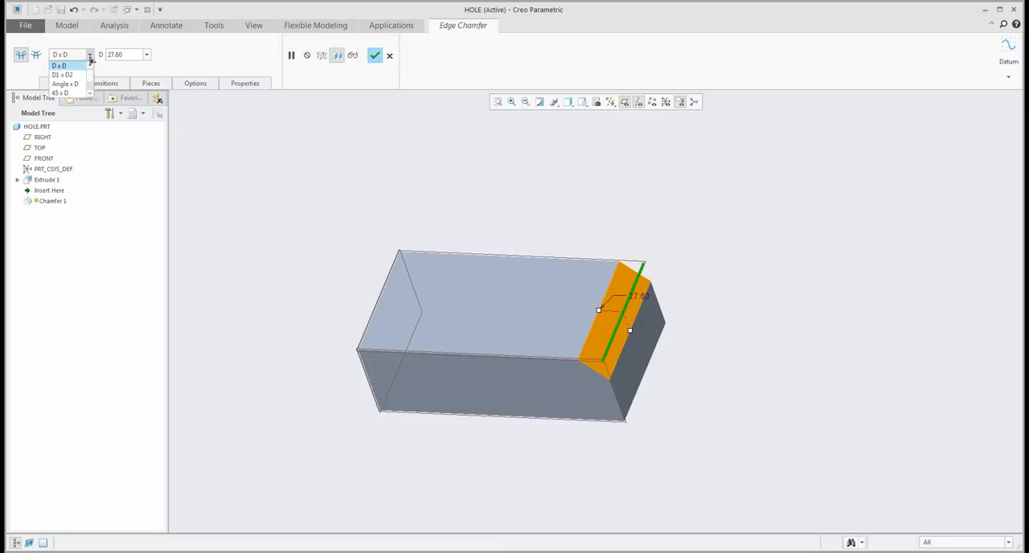
pyautogui.click(64, 83)
pyautogui.moveTo(632, 336); pyautogui.dragTo(637, 326)
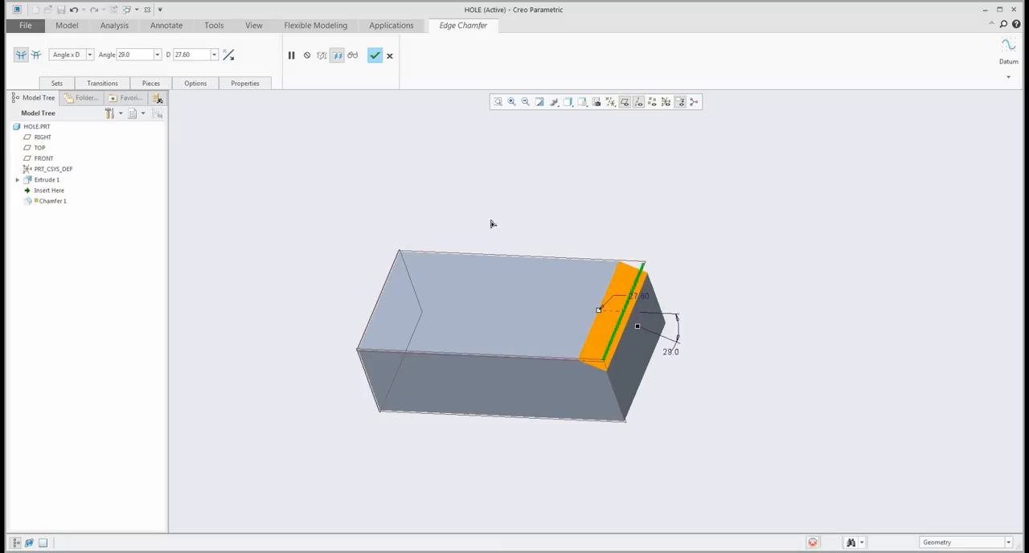
pyautogui.click(375, 55)
# - Place a linear hole on the block's top face, offset about 78.28 from the long side face and 138.12 from the unchamfered end face
pyautogui.moveTo(562, 174); pyautogui.dragTo(568, 285, button='middle')
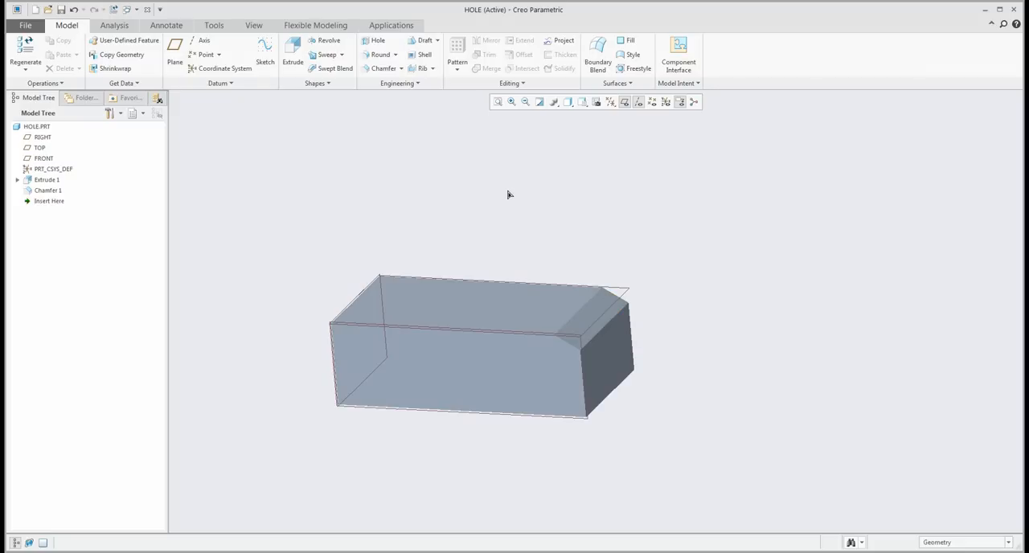
pyautogui.click(376, 40)
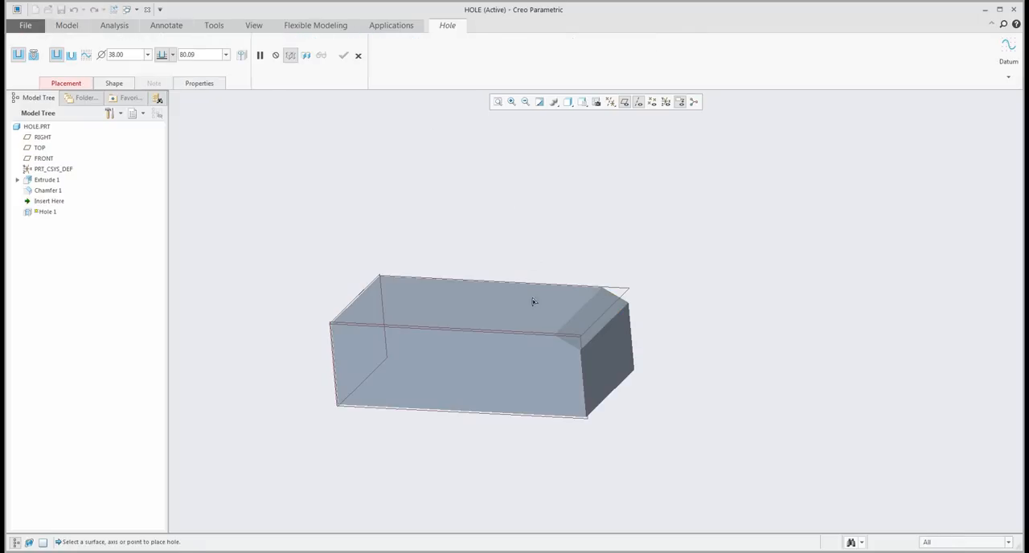
pyautogui.click(484, 305)
pyautogui.moveTo(418, 279); pyautogui.dragTo(423, 257, button='middle')
pyautogui.rightClick(414, 219)
pyautogui.click(434, 232)
pyautogui.click(425, 374)
pyautogui.rightClick(347, 352)
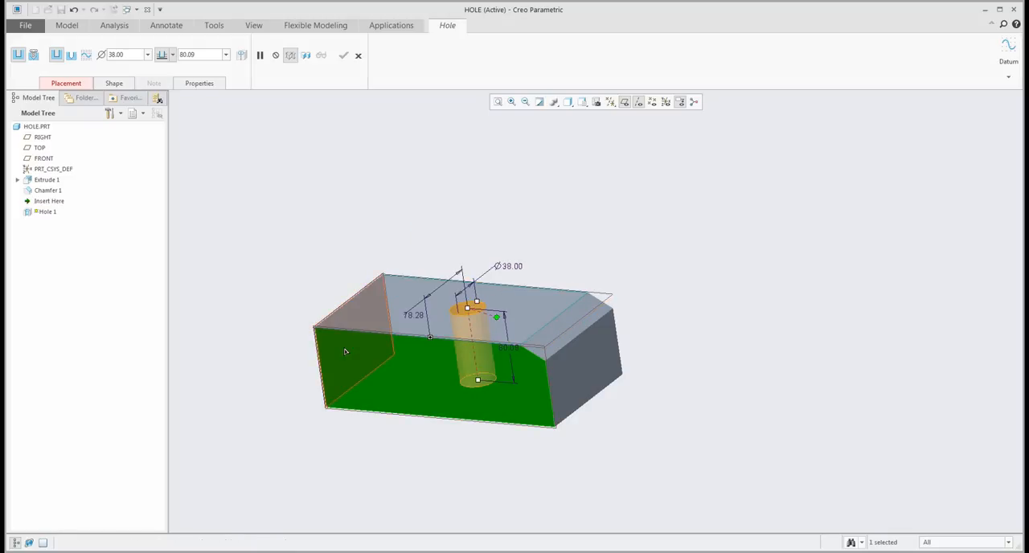
pyautogui.keyDown('ctrl'); pyautogui.click(347, 351); pyautogui.keyUp('ctrl')
pyautogui.moveTo(412, 339); pyautogui.dragTo(462, 355, button='middle')
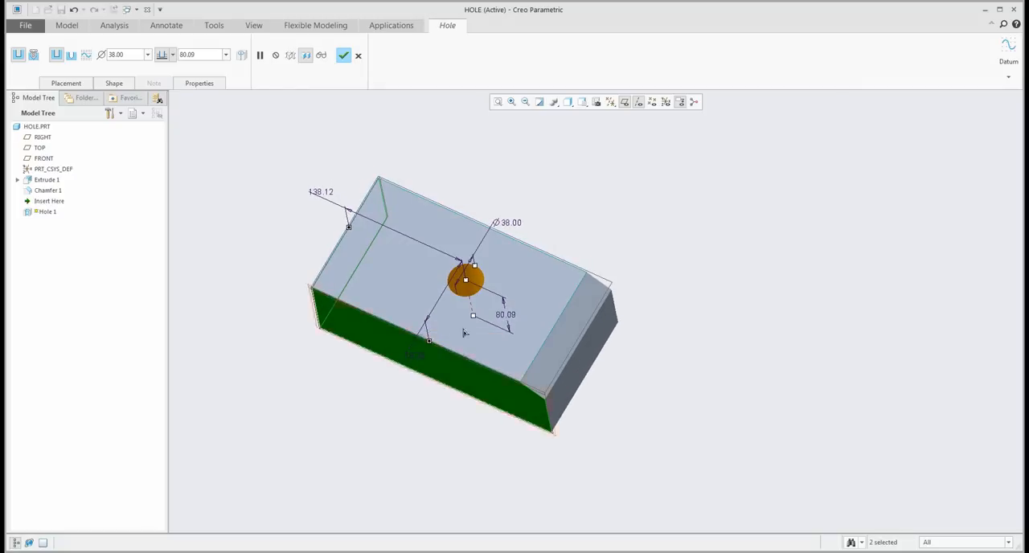
# - Orient the hole by the chamfer surface and complete the hole
pyautogui.click(69, 84)
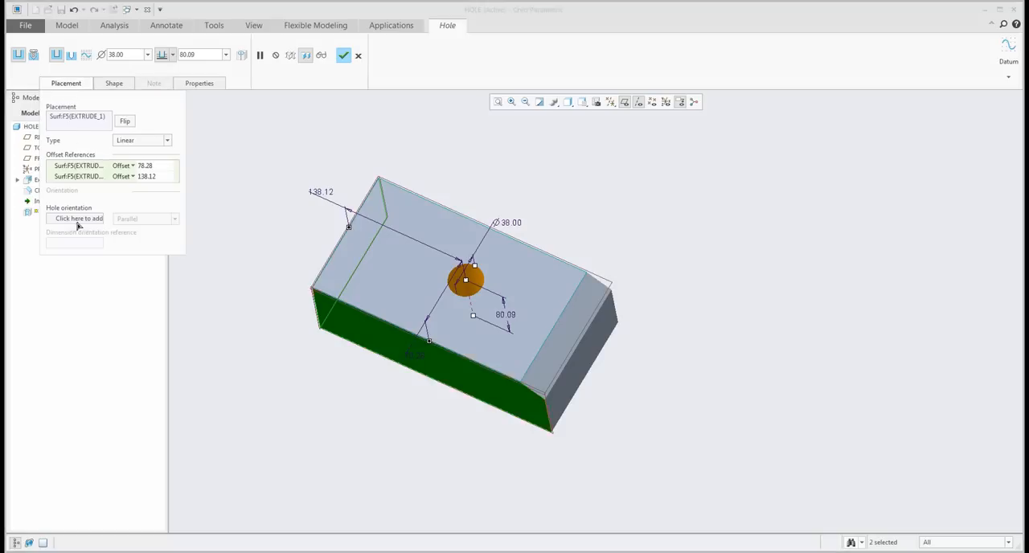
pyautogui.click(546, 364)
pyautogui.moveTo(546, 364); pyautogui.dragTo(510, 275, button='middle')
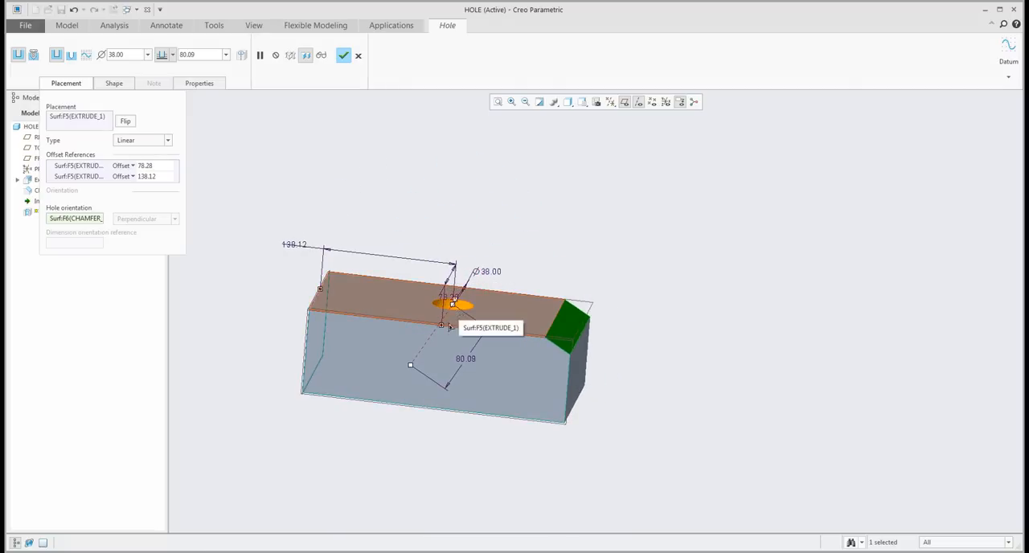
pyautogui.click(343, 55)
# - Create a planar cross-section through the angled hole, offset about 83.70 from the block's long side face
pyautogui.click(499, 200)
pyautogui.moveTo(499, 199); pyautogui.dragTo(400, 157, button='middle')
pyautogui.click(257, 26)
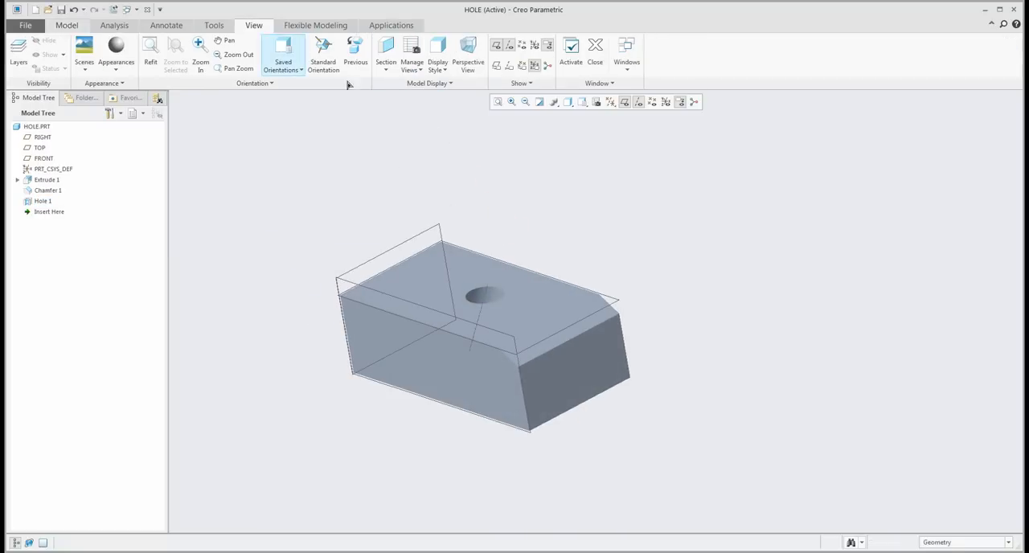
pyautogui.click(384, 47)
pyautogui.click(420, 359)
pyautogui.moveTo(406, 376); pyautogui.dragTo(466, 344)
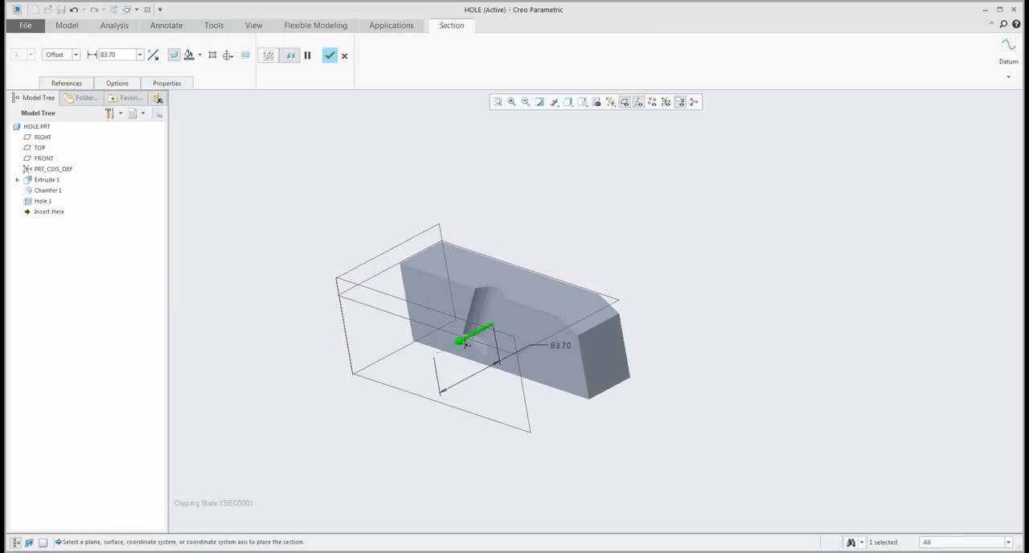
pyautogui.click(326, 62)
# - Hide the datum planes and axes in the sectioned view
pyautogui.moveTo(598, 195); pyautogui.dragTo(627, 192, button='middle')
pyautogui.click(596, 193)
pyautogui.click(624, 104)
pyautogui.click(638, 103)
# - Edit the chamfer and increase its angle freehand to reorient the hole that references it
pyautogui.rightClick(47, 191)
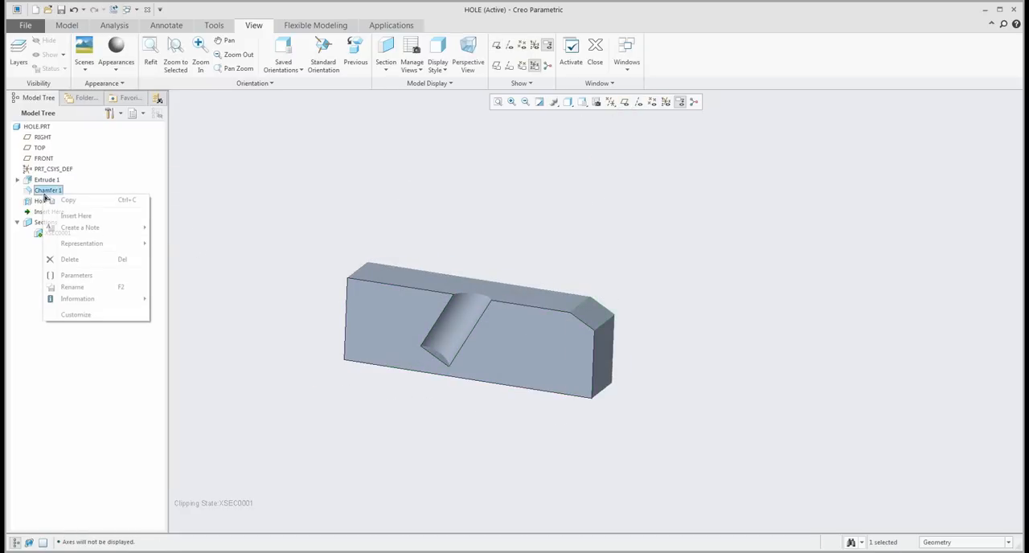
pyautogui.click(51, 162)
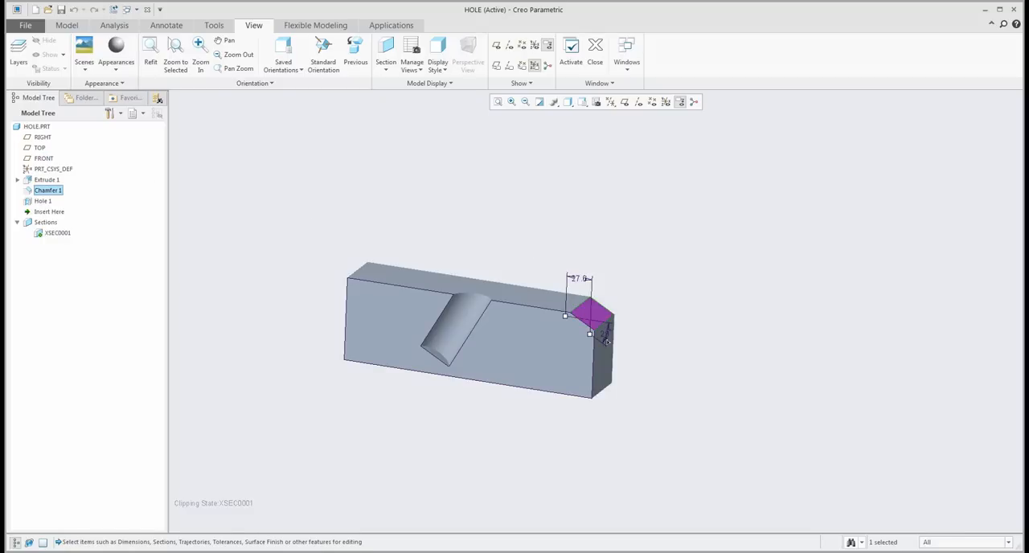
pyautogui.moveTo(591, 334)
pyautogui.mouseDown()
pyautogui.moveTo(596, 325)
pyautogui.moveTo(596, 345)
pyautogui.moveTo(592, 337)
pyautogui.mouseUp()
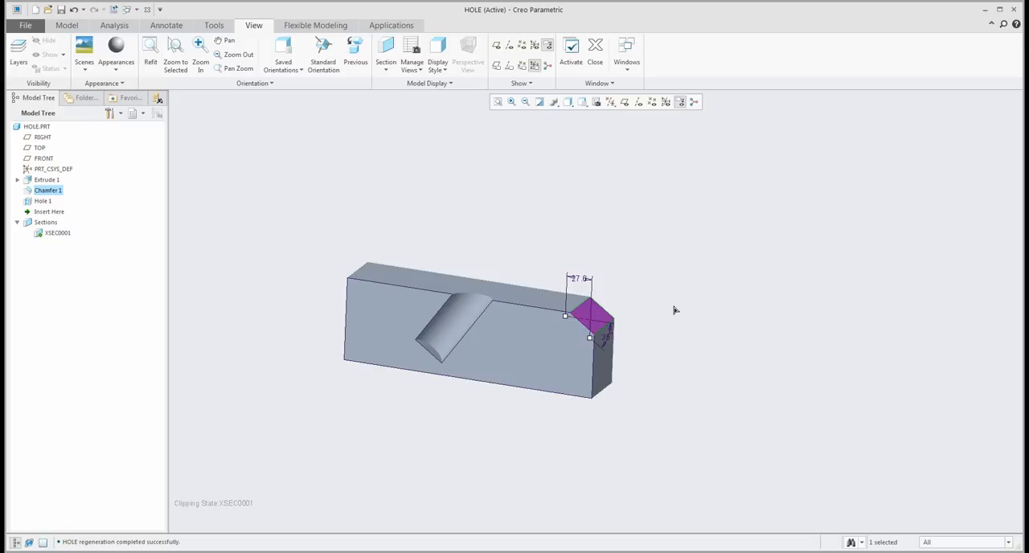
pyautogui.click(495, 236)
pyautogui.moveTo(535, 236); pyautogui.dragTo(553, 237, button='middle')
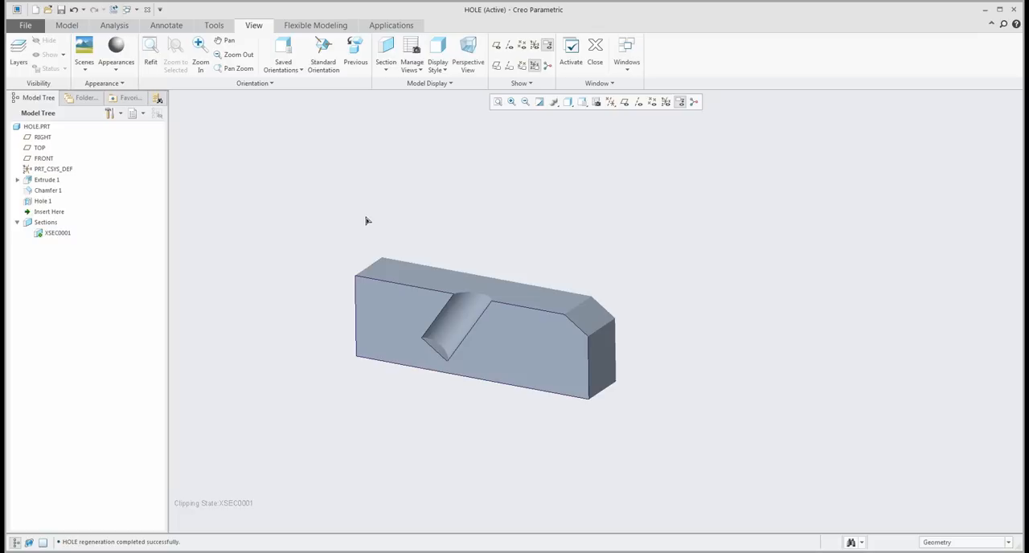
# - Deactivate the cross-section XSEC0001 to show the whole block again
pyautogui.click(50, 235)
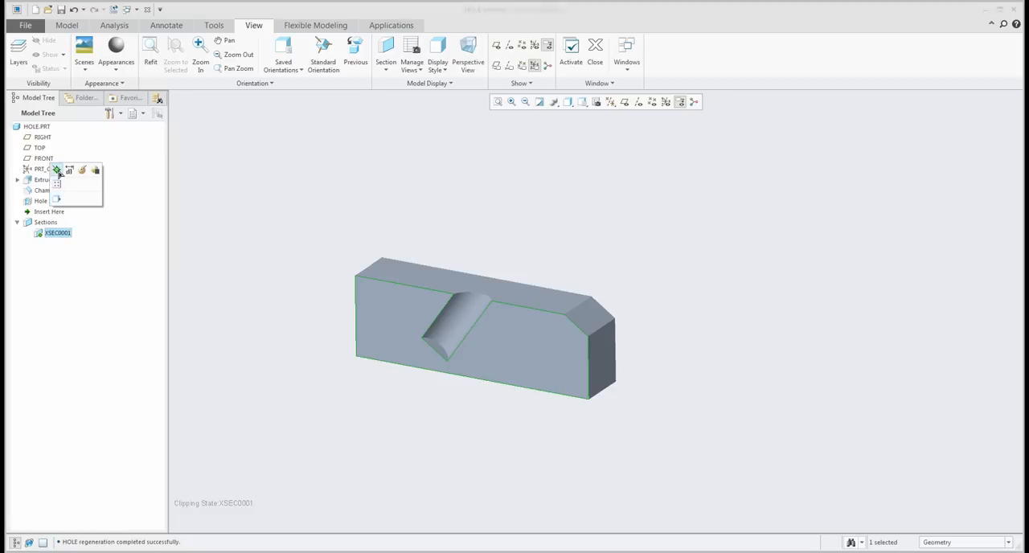
pyautogui.click(59, 171)
pyautogui.moveTo(600, 235)
pyautogui.mouseDown(button='middle')
pyautogui.moveTo(665, 214)
pyautogui.moveTo(698, 243)
pyautogui.moveTo(640, 280)
pyautogui.moveTo(585, 259)
pyautogui.mouseUp(button='middle')
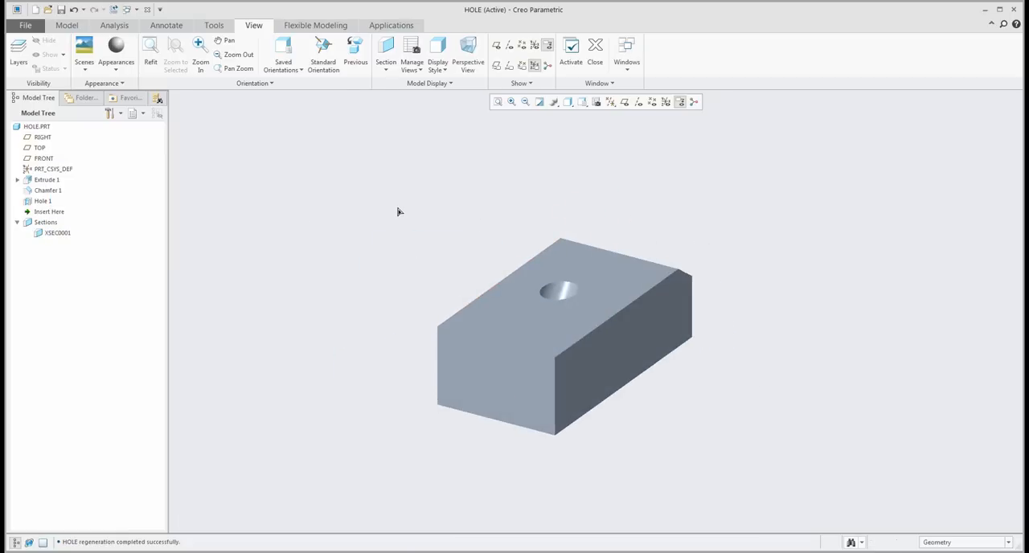
# - Round the three edges meeting at one top corner of the unchamfered end with a radius of 30
pyautogui.click(67, 25)
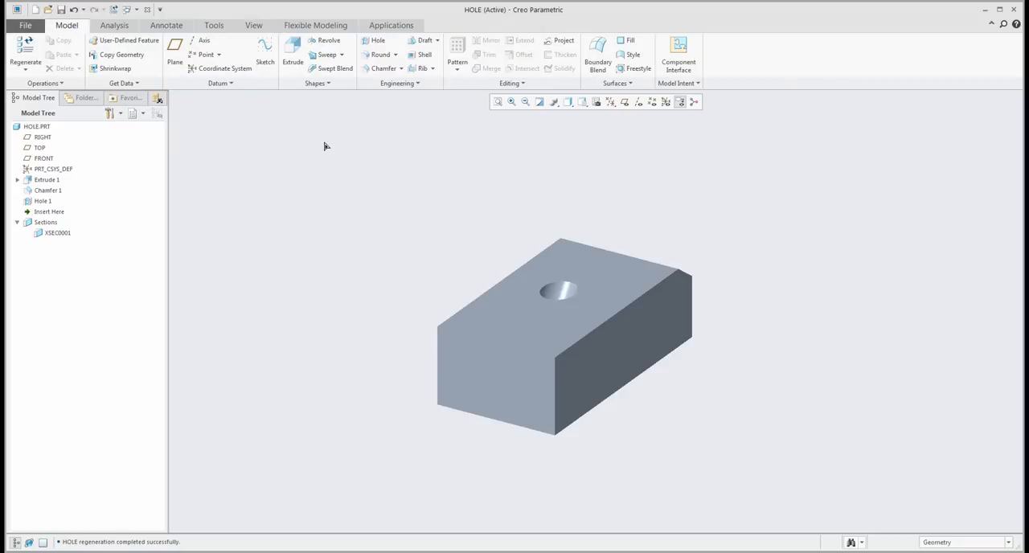
pyautogui.click(380, 54)
pyautogui.click(576, 344)
pyautogui.keyDown('ctrl'); pyautogui.click(556, 373); pyautogui.keyUp('ctrl')
pyautogui.keyDown('ctrl'); pyautogui.click(530, 355); pyautogui.keyUp('ctrl')
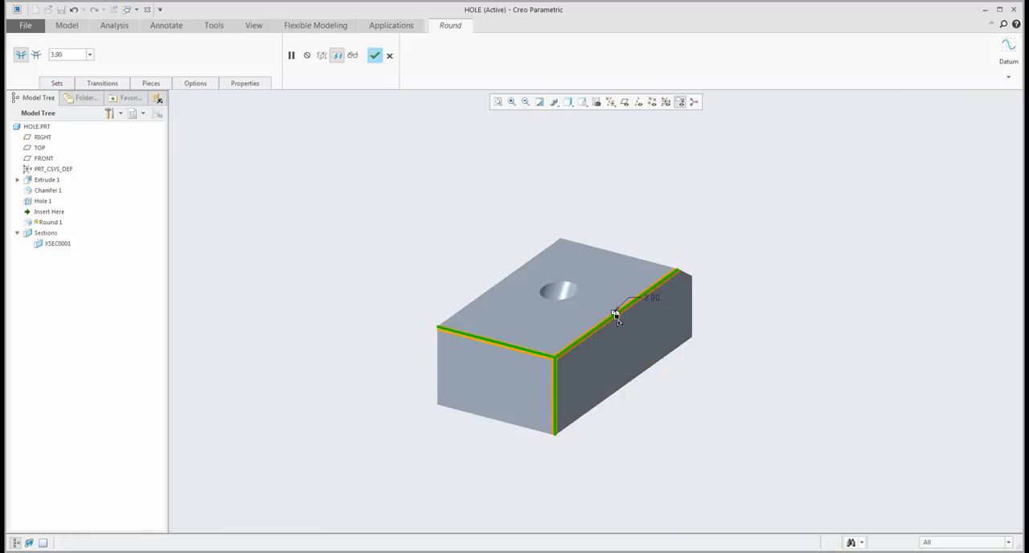
pyautogui.moveTo(616, 315); pyautogui.dragTo(616, 340)
pyautogui.moveTo(631, 346); pyautogui.dragTo(527, 362, button='middle')
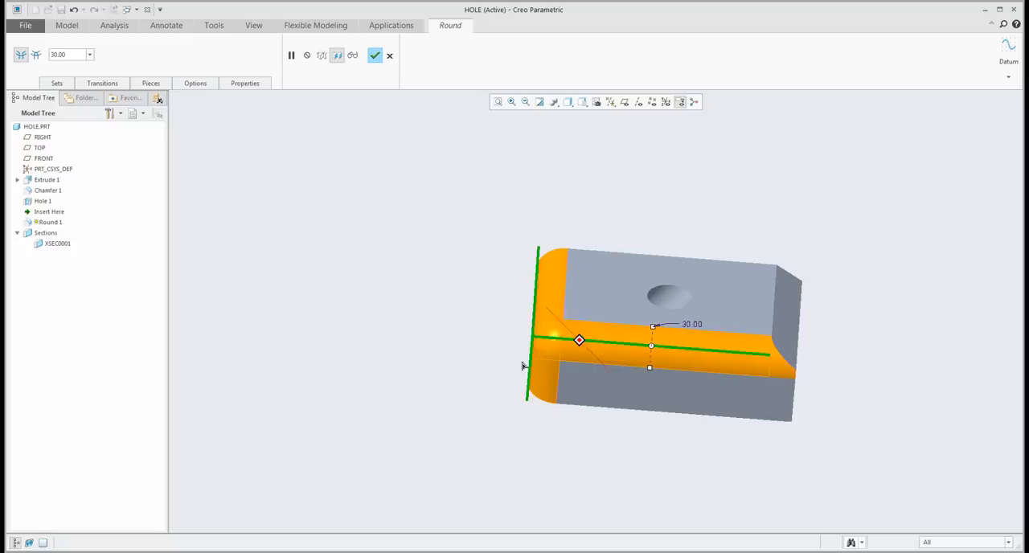
pyautogui.click(376, 55)
# - Place a datum point on the round's spherical corner surface, with offset references to the block's long side face and end face
pyautogui.click(554, 339)
pyautogui.scroll(-5, 558, 335)
pyautogui.moveTo(558, 336); pyautogui.dragTo(553, 340, button='middle')
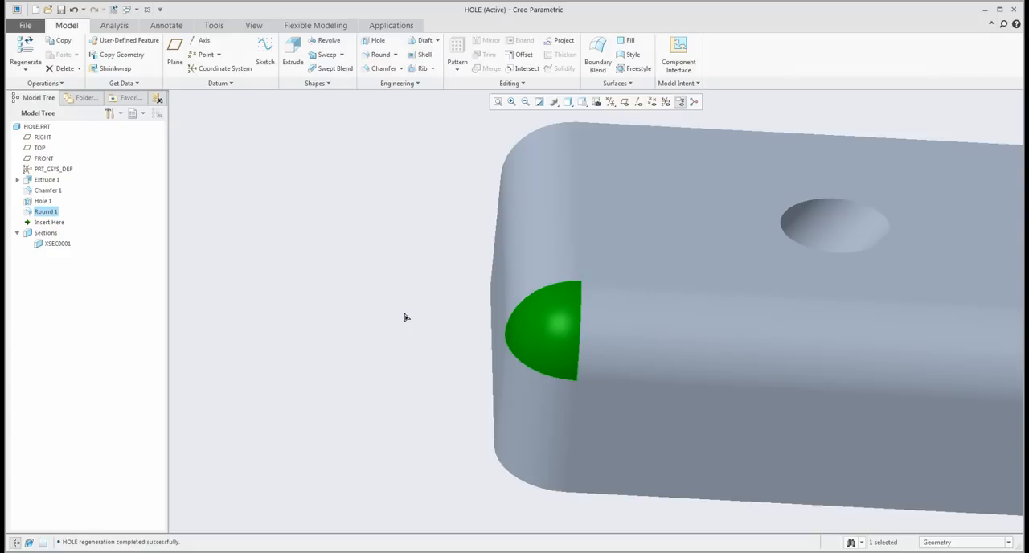
pyautogui.scroll(3, 406, 318)
pyautogui.click(364, 286)
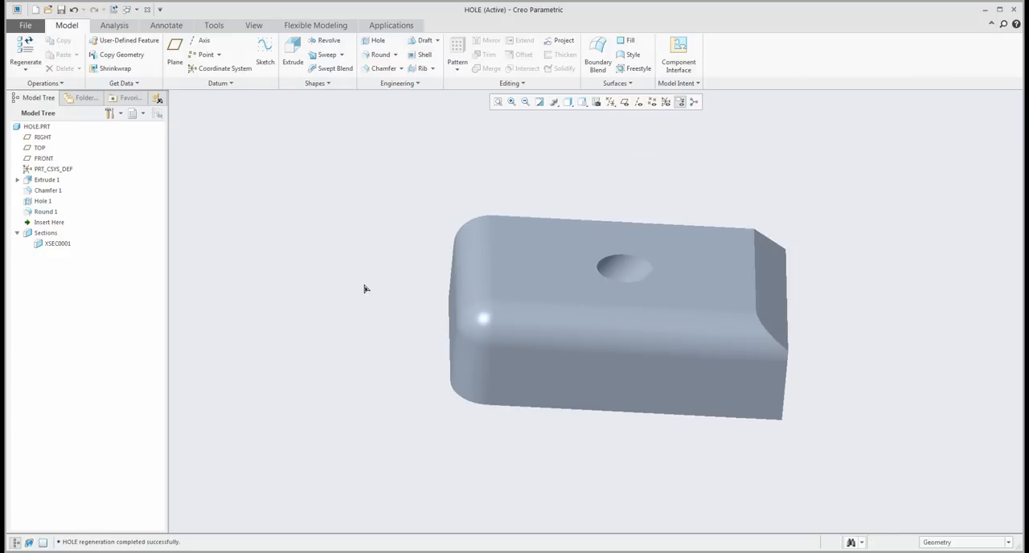
pyautogui.click(203, 54)
pyautogui.click(475, 324)
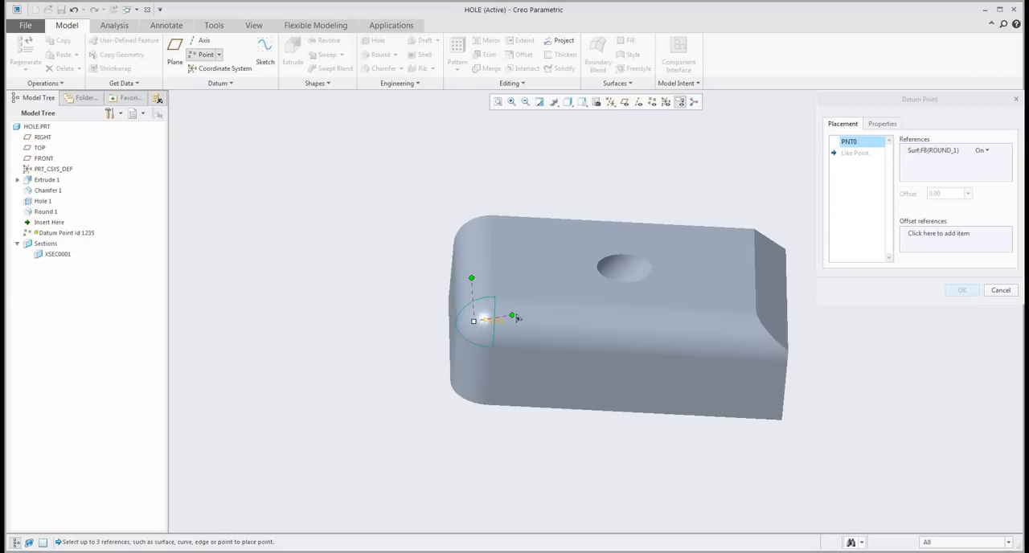
pyautogui.moveTo(512, 316); pyautogui.dragTo(545, 369)
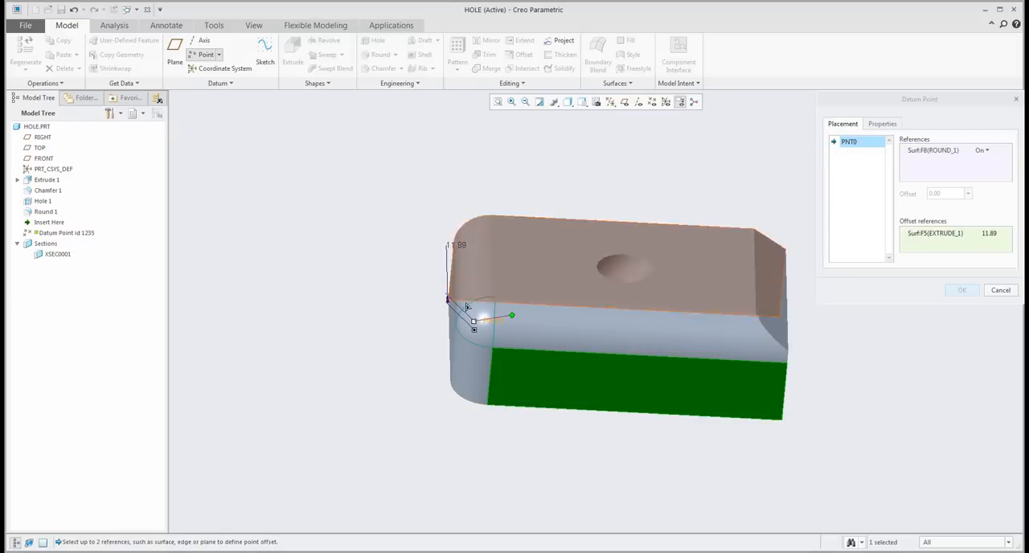
pyautogui.moveTo(513, 316); pyautogui.dragTo(451, 333)
# - Move the datum point freehand on the rounded corner to offsets of about 11.62 and 16.65 and create it
pyautogui.moveTo(481, 333); pyautogui.dragTo(531, 349, button='middle')
pyautogui.scroll(-4, 473, 325)
pyautogui.moveTo(473, 298)
pyautogui.mouseDown()
pyautogui.moveTo(494, 262)
pyautogui.moveTo(456, 296)
pyautogui.moveTo(480, 285)
pyautogui.mouseUp()
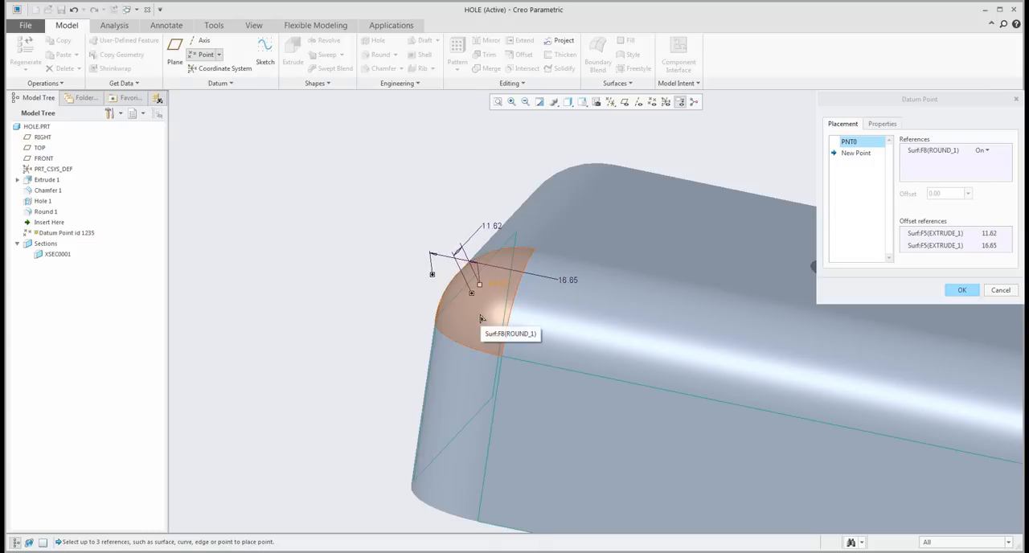
pyautogui.click(962, 290)
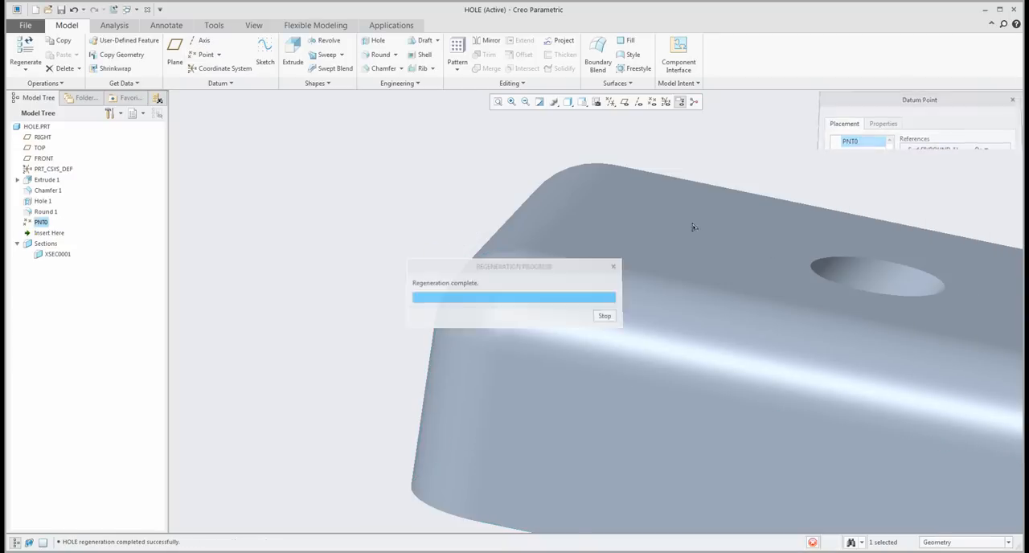
# - Create a simple hole on the datum point at the rounded corner, sized freehand to about 19.5 diameter and 33.4 deep
pyautogui.click(375, 42)
pyautogui.moveTo(516, 303); pyautogui.dragTo(497, 297)
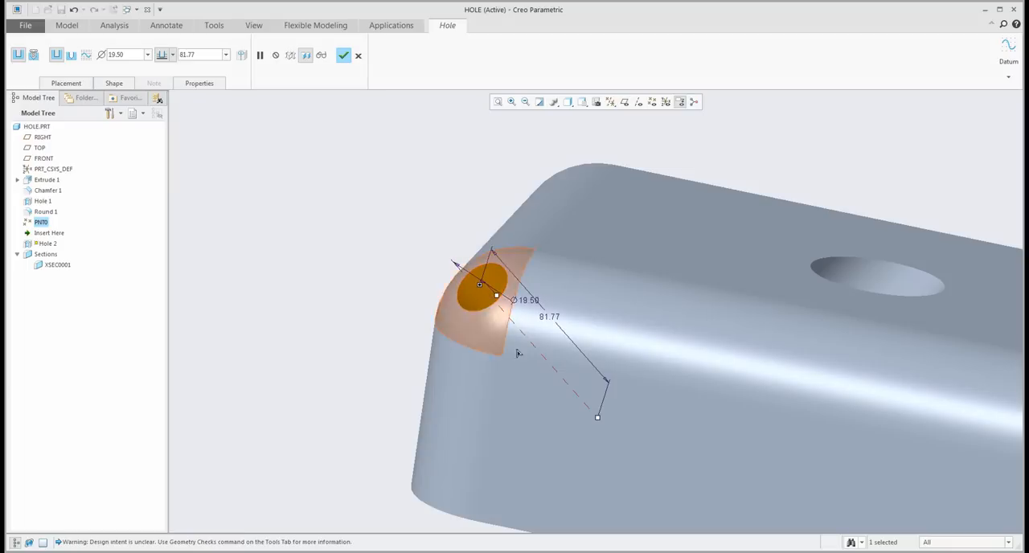
pyautogui.moveTo(598, 417); pyautogui.dragTo(528, 340)
pyautogui.moveTo(528, 340)
pyautogui.mouseDown(button='middle')
pyautogui.moveTo(542, 349)
pyautogui.moveTo(534, 349)
pyautogui.mouseUp(button='middle')
pyautogui.click(343, 55)
pyautogui.hotkey('ctrl', 'd')
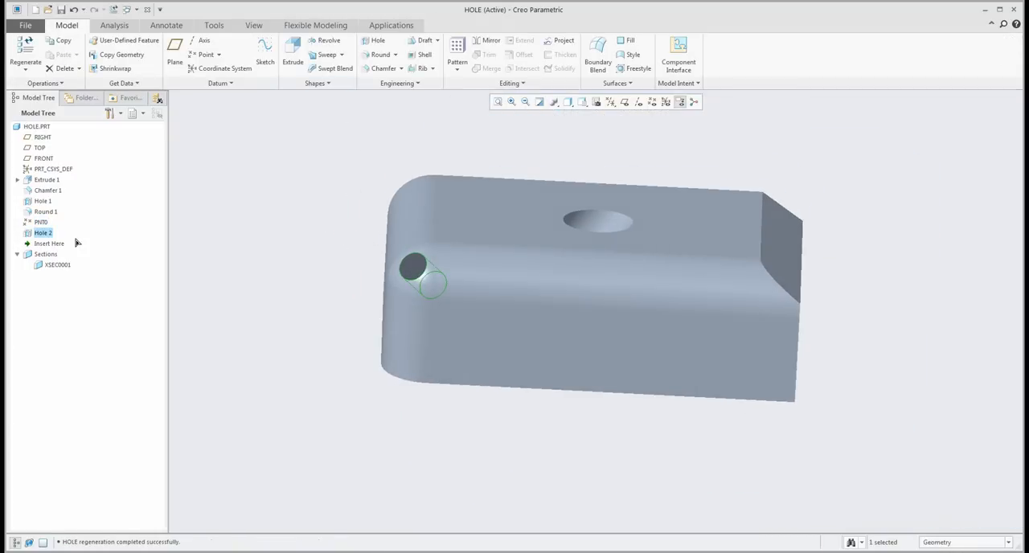
# - Edit the datum point PNT0 and shift it freehand on the rounded corner so the hole moves with it
pyautogui.click(45, 225)
pyautogui.click(53, 162)
pyautogui.moveTo(415, 268); pyautogui.dragTo(406, 271)
pyautogui.click(304, 271)
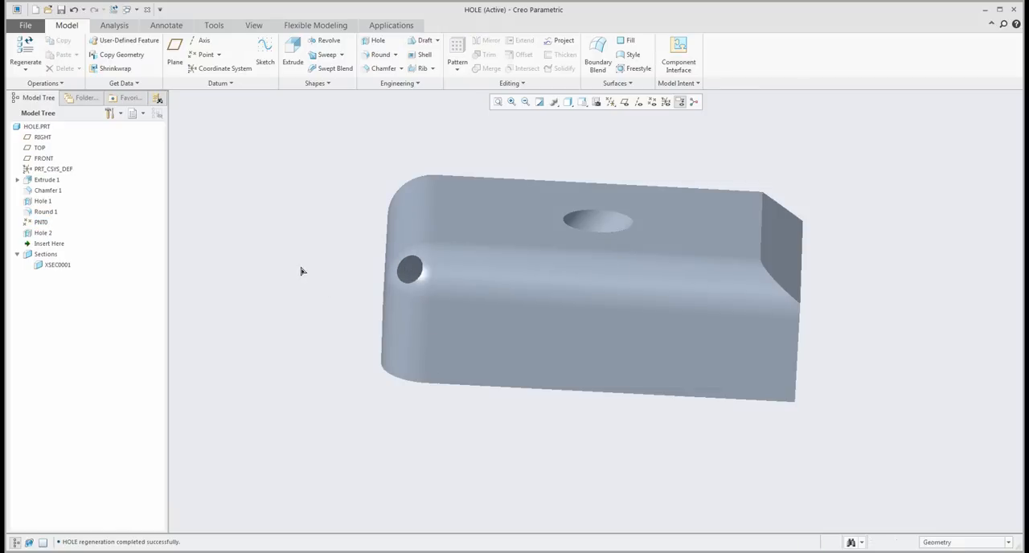
# - Embed the datum point PNT0 in the feature Hole 2 and expand the hole to list it
pyautogui.click(38, 235)
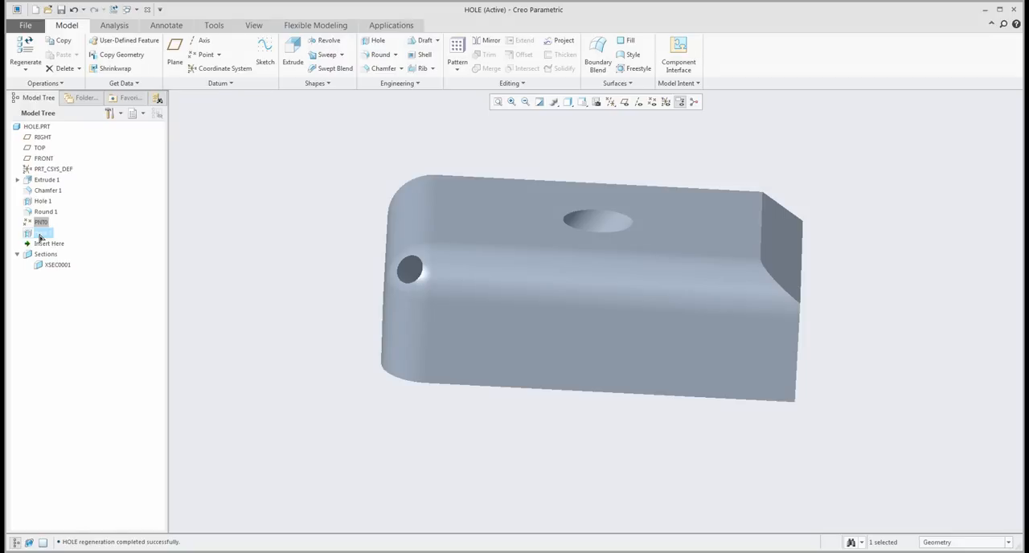
pyautogui.moveTo(39, 235); pyautogui.dragTo(39, 235)
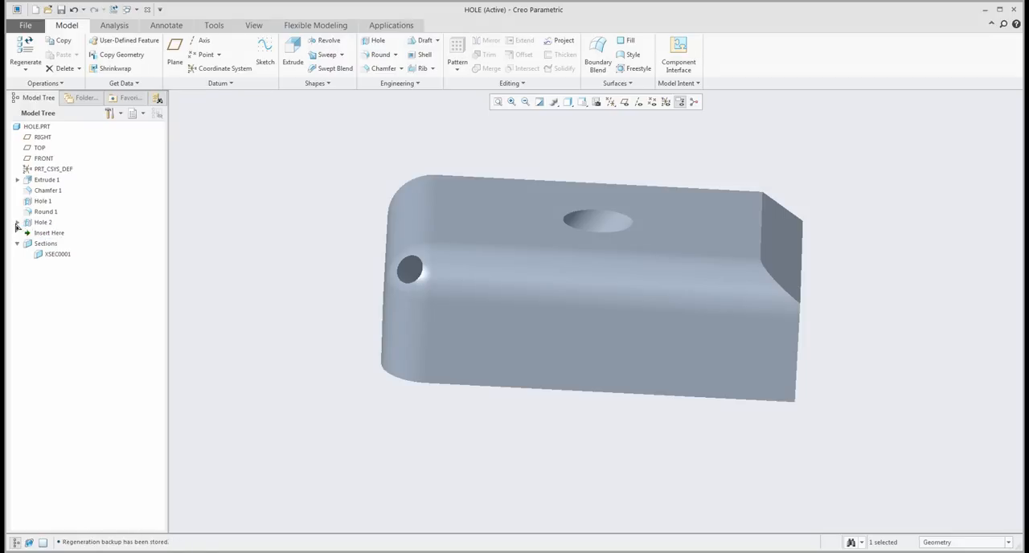
pyautogui.click(17, 222)
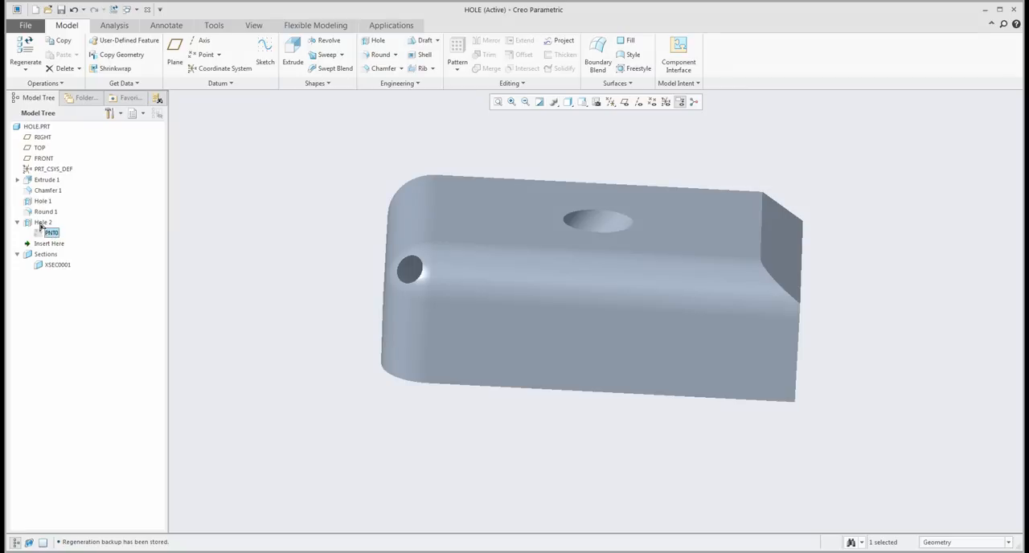
# - Edit Hole 2 together with its embedded point and resize the hole freehand on the rounded corner
pyautogui.click(40, 224)
pyautogui.click(47, 159)
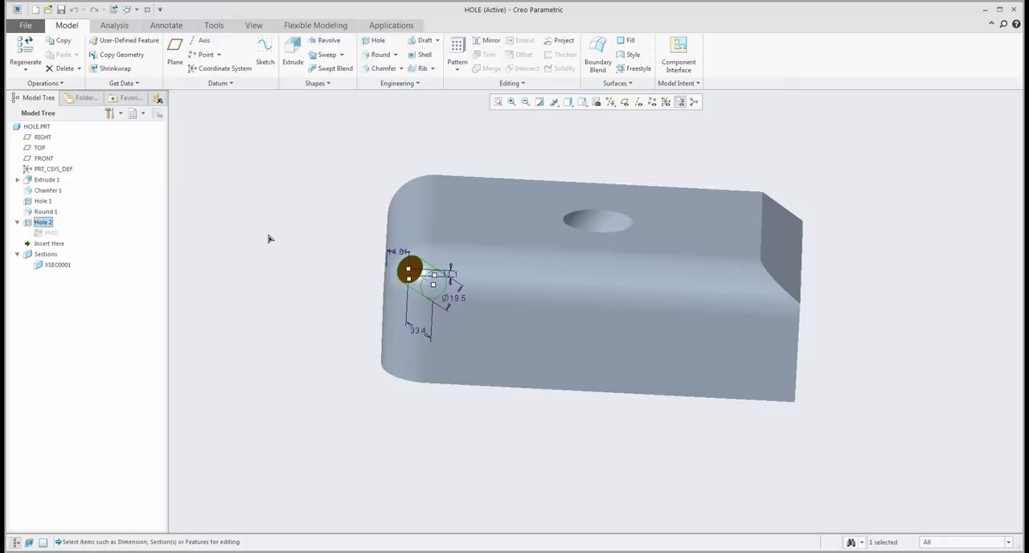
pyautogui.scroll(4, 386, 266)
pyautogui.moveTo(414, 267); pyautogui.dragTo(405, 268, button='middle')
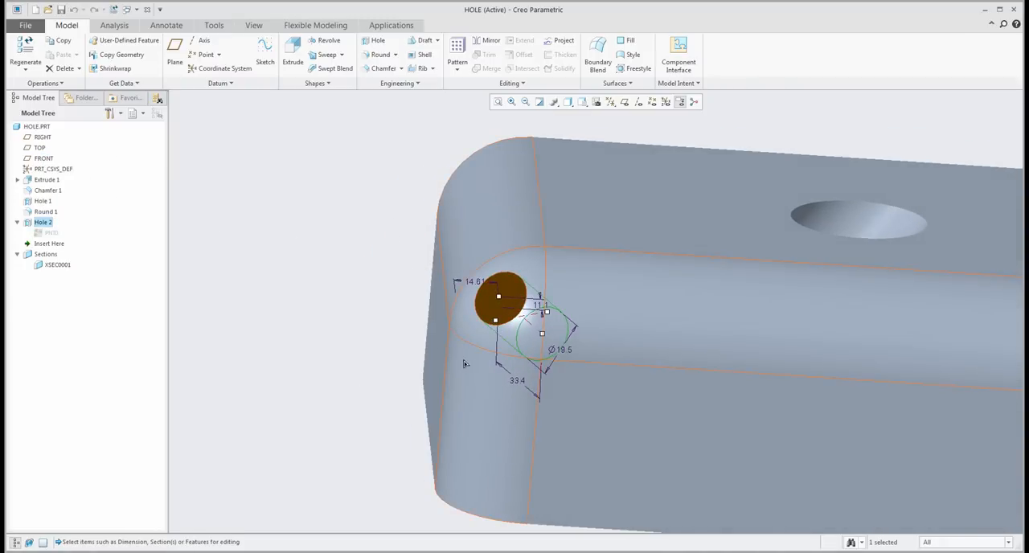
pyautogui.moveTo(546, 312); pyautogui.dragTo(500, 304)
pyautogui.click(304, 271)
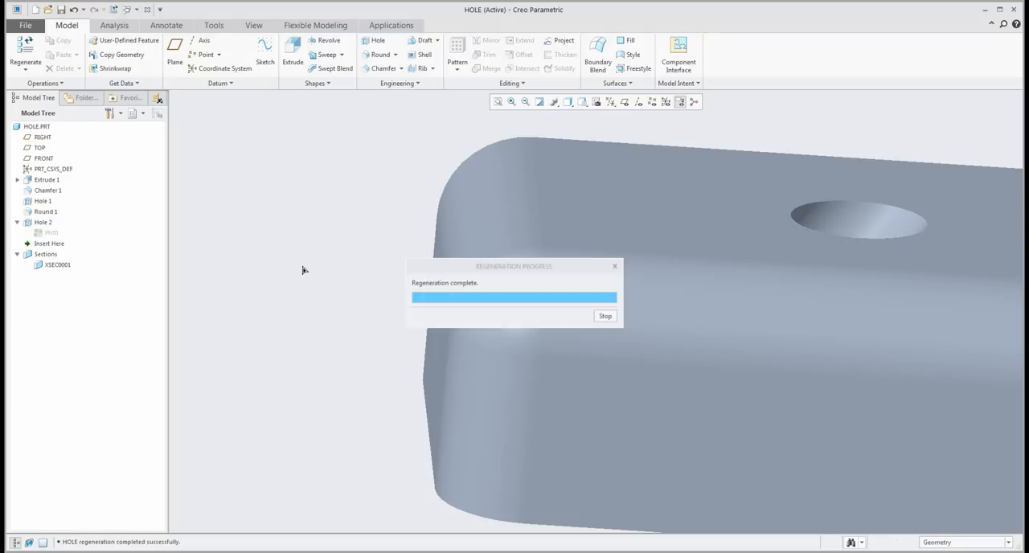
# - Start a standard hole for the block's underside and set its thread to ISO with screw size M20x2
pyautogui.scroll(5, 333, 274)
pyautogui.scroll(4, 335, 273)
pyautogui.moveTo(313, 290); pyautogui.dragTo(313, 298, button='middle')
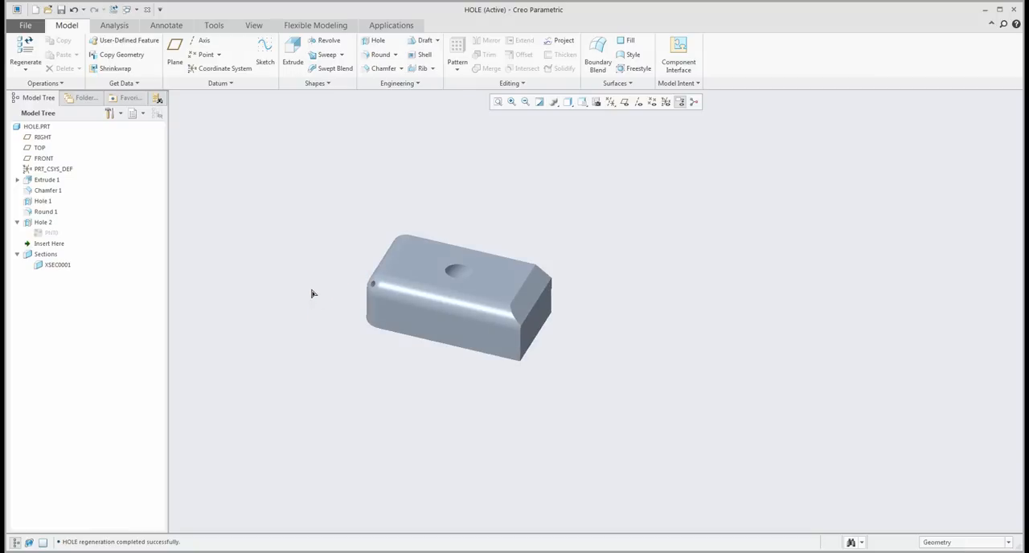
pyautogui.moveTo(313, 294); pyautogui.dragTo(555, 277, button='middle')
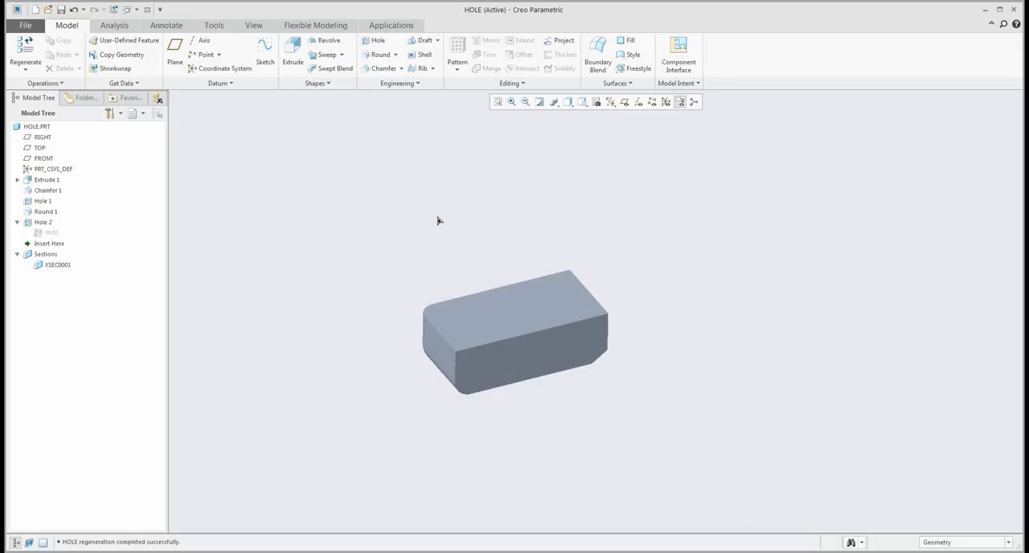
pyautogui.click(375, 40)
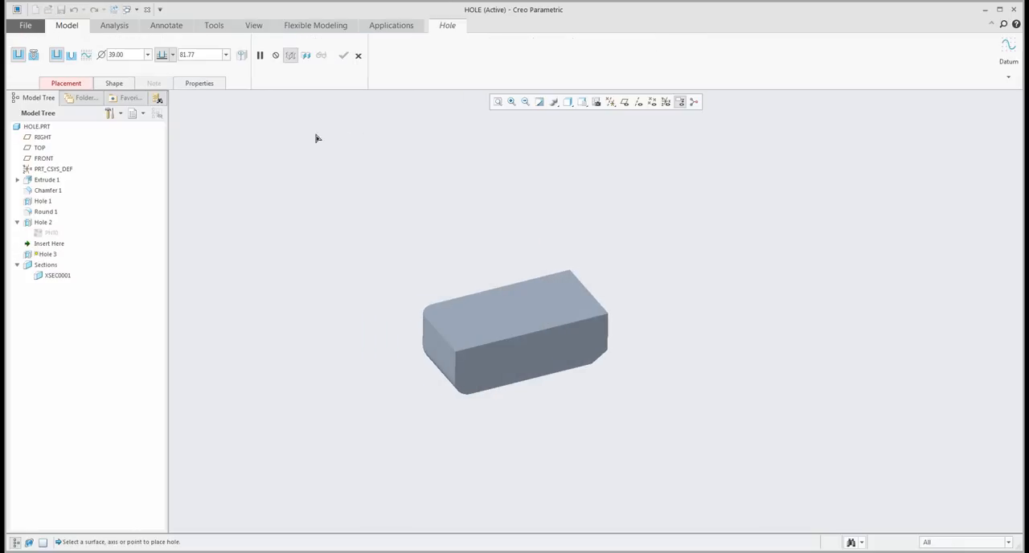
pyautogui.click(33, 55)
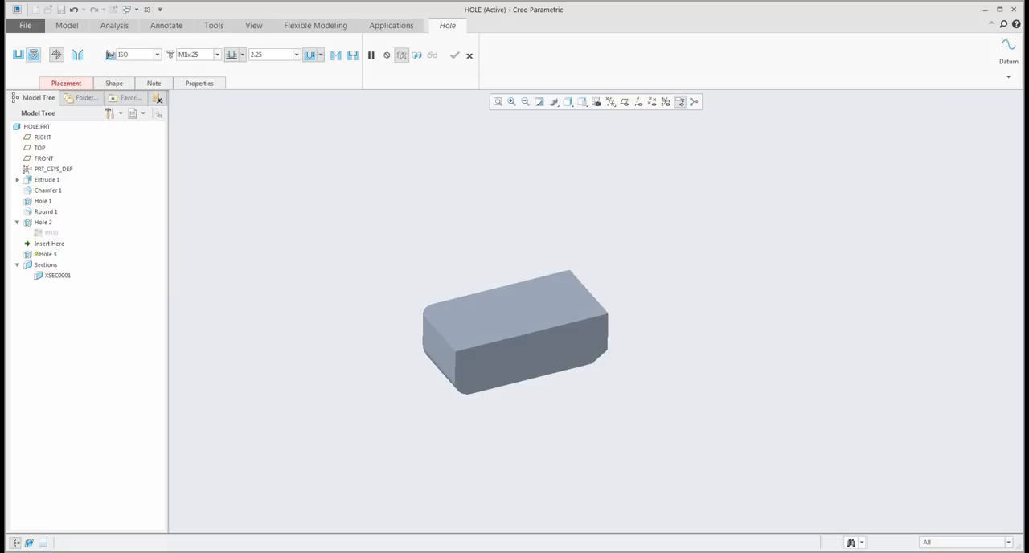
pyautogui.click(157, 55)
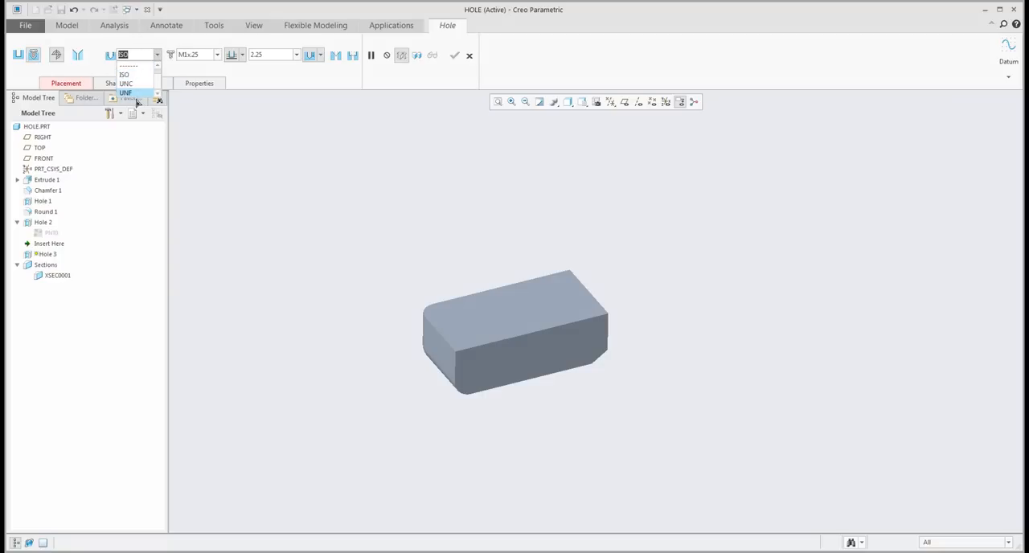
pyautogui.click(134, 66)
pyautogui.click(218, 55)
pyautogui.scroll(-8, 203, 85)
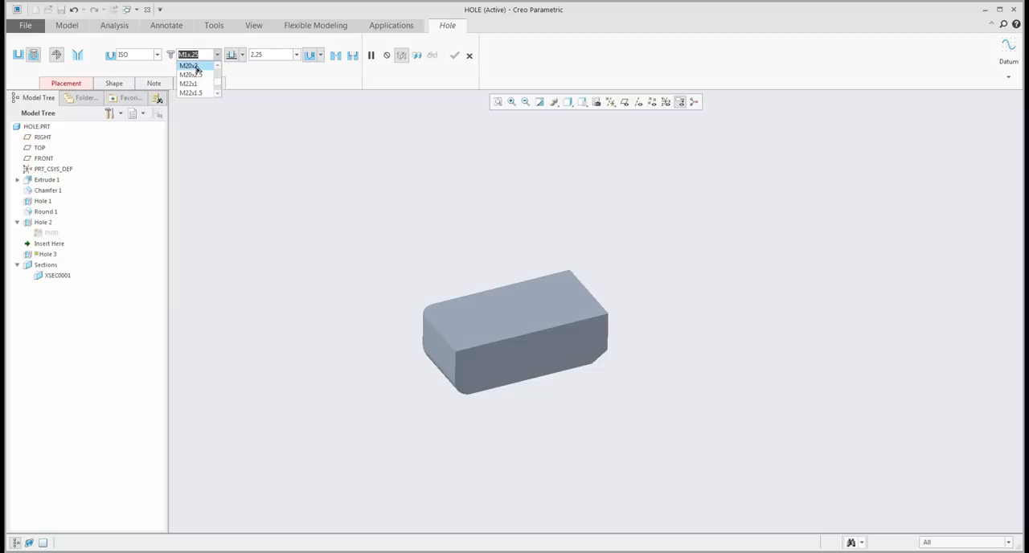
pyautogui.click(193, 66)
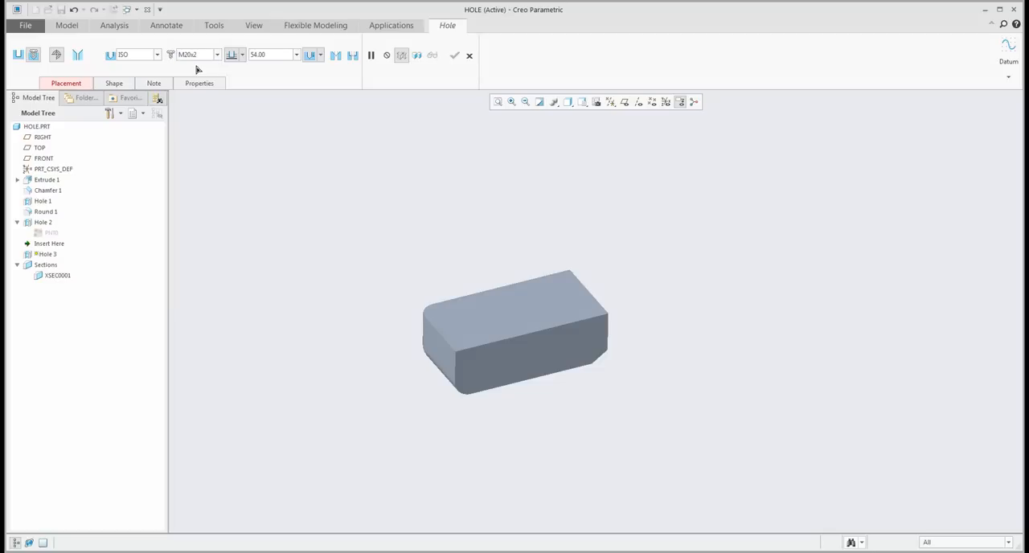
# - Place the tapped hole on the flat underside, offset about 178.19 from the end face and 86.92 from the long side, and create it
pyautogui.click(531, 301)
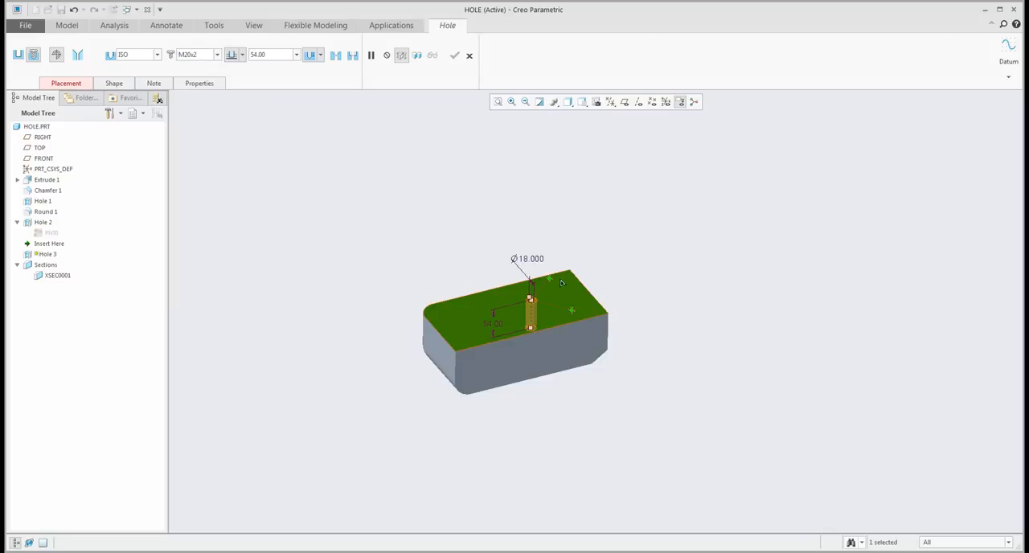
pyautogui.moveTo(550, 280); pyautogui.dragTo(445, 353)
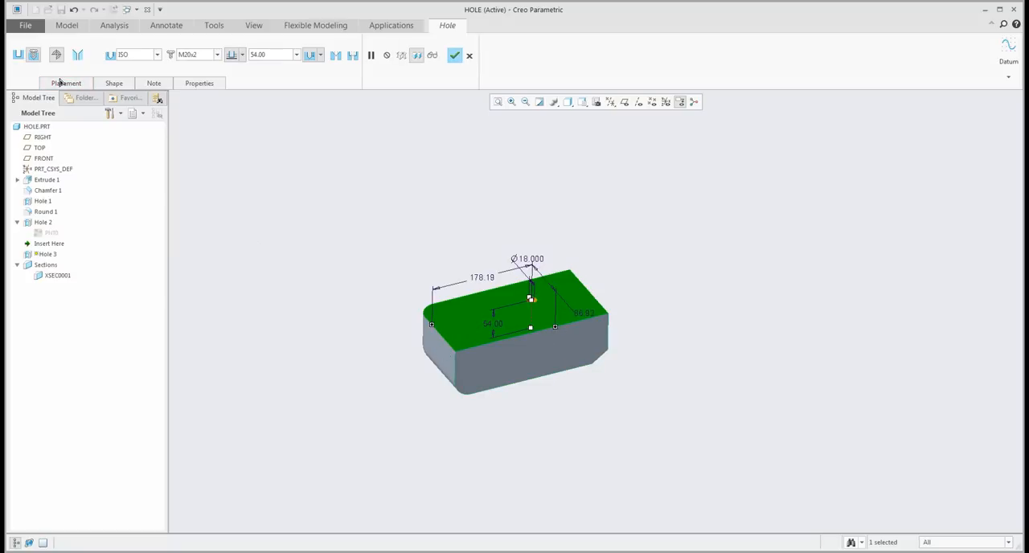
pyautogui.scroll(5, 497, 320)
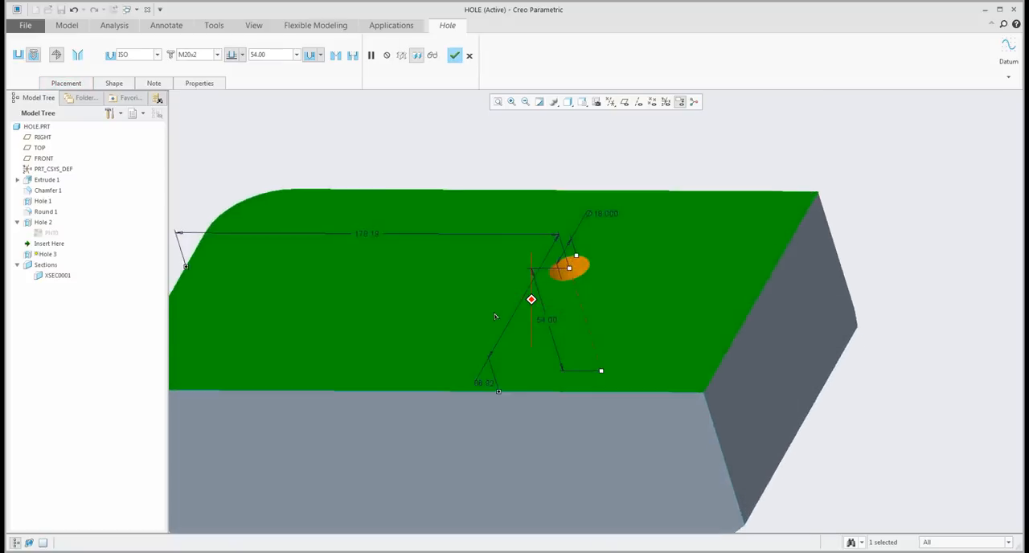
pyautogui.scroll(-3, 495, 316)
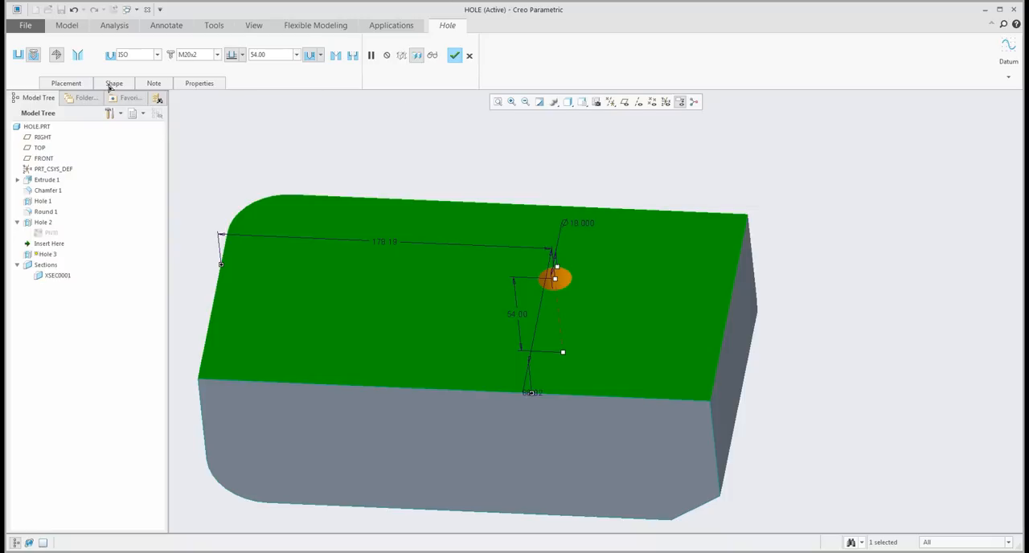
pyautogui.click(112, 84)
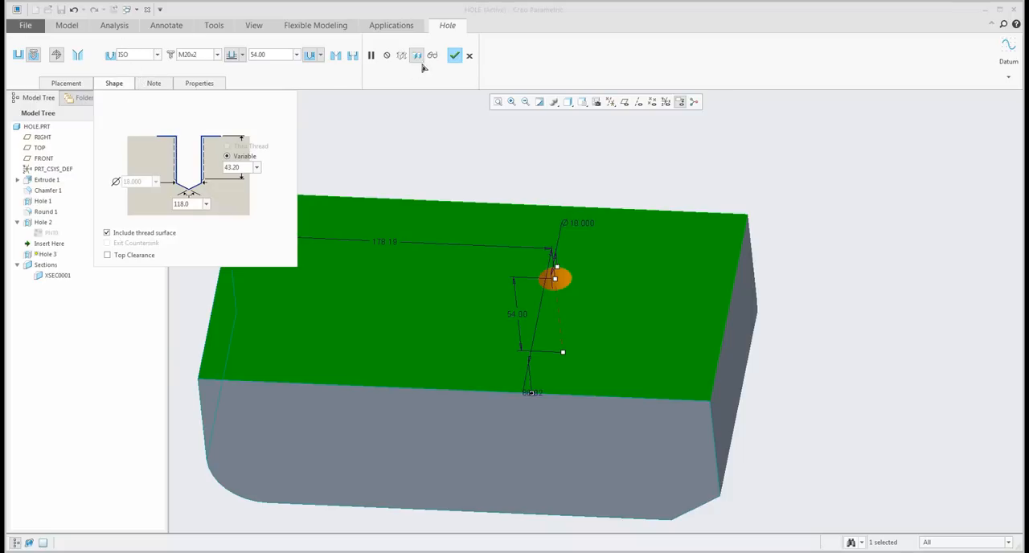
pyautogui.click(454, 55)
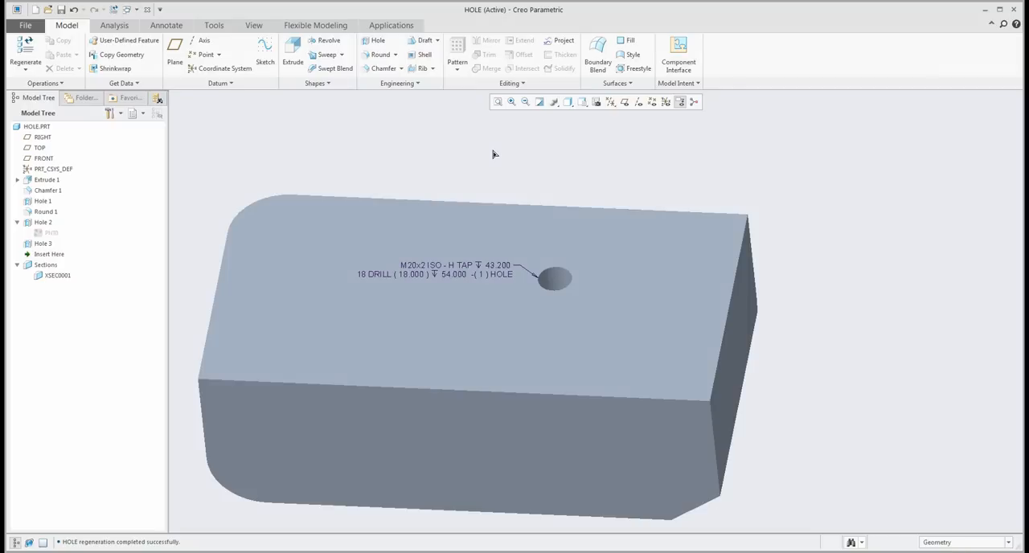
# - Hide the 3D annotations and view the tapped hole in Hidden Line display before switching to Shading With Edges
pyautogui.click(680, 102)
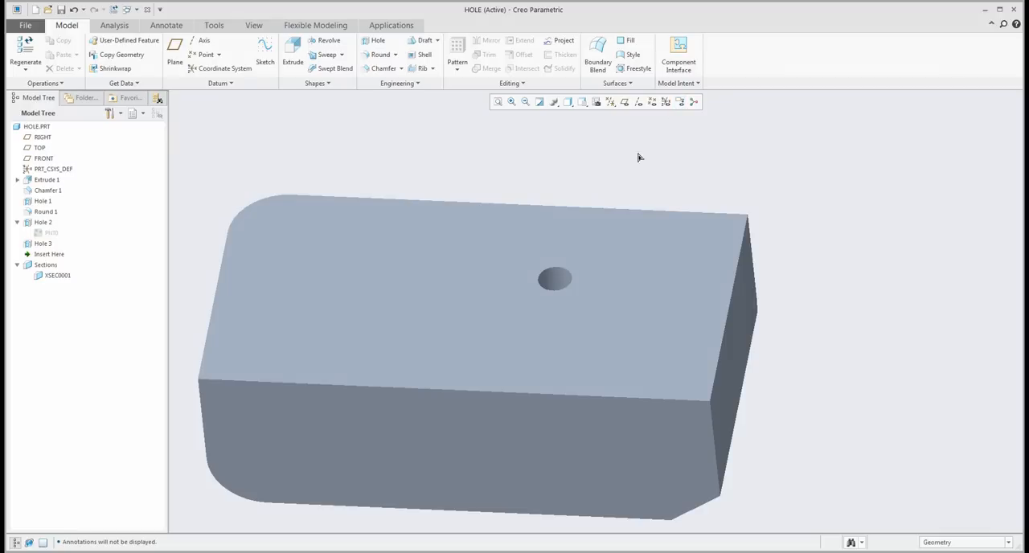
pyautogui.click(567, 102)
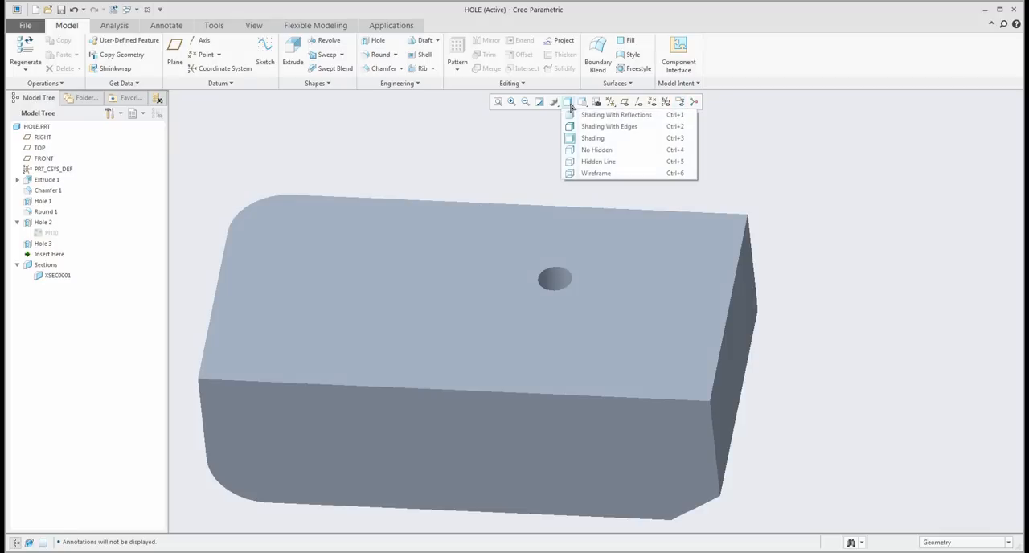
pyautogui.click(592, 162)
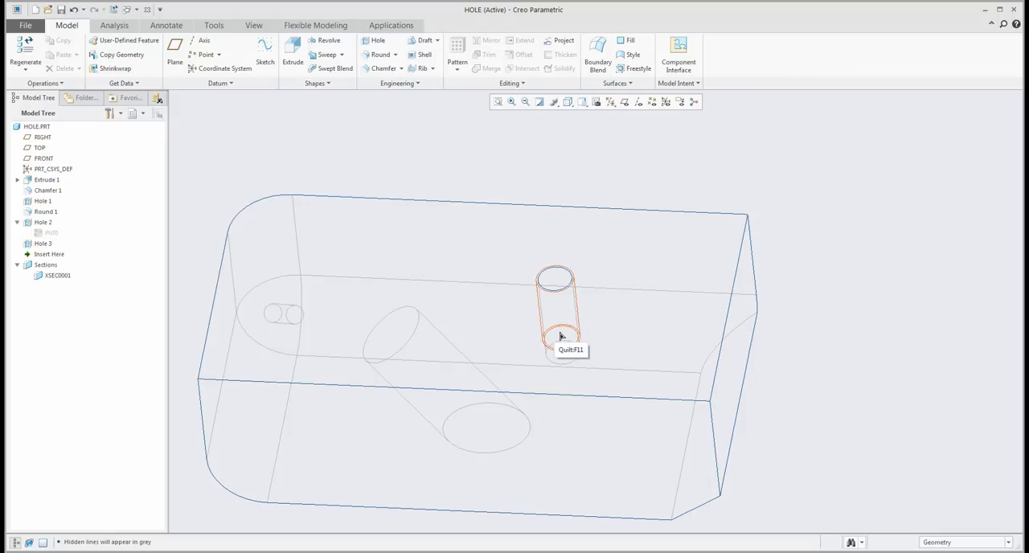
pyautogui.click(568, 102)
pyautogui.click(569, 128)
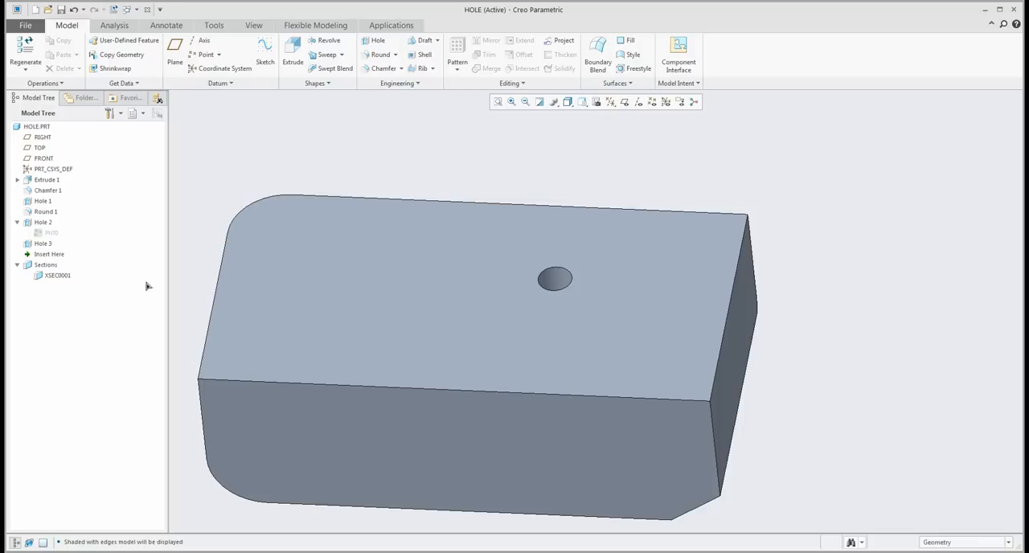
# - Show the dimensions of the tapped hole Hole 3 for examination and regenerate the part
pyautogui.rightClick(39, 245)
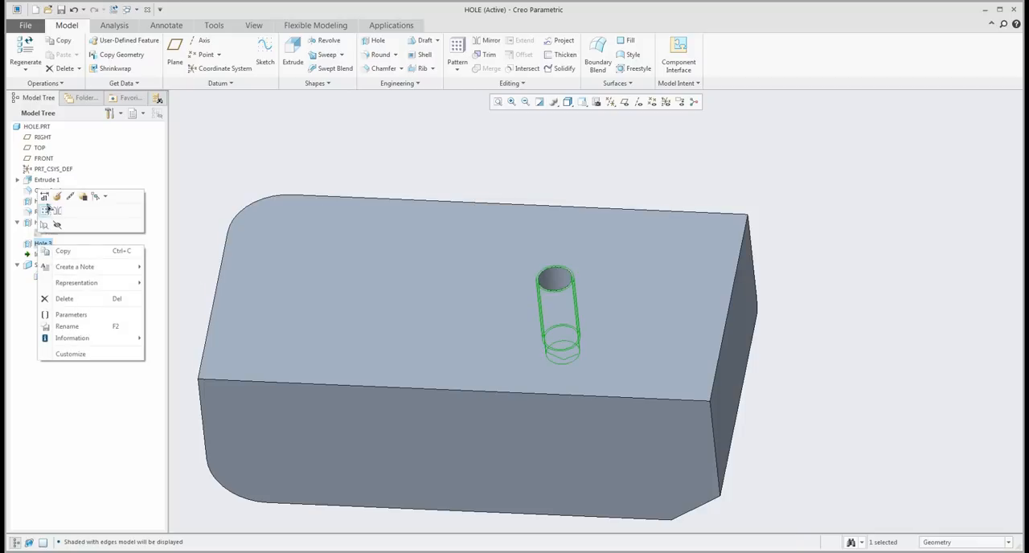
pyautogui.click(45, 210)
pyautogui.scroll(-3, 542, 273)
pyautogui.moveTo(562, 278); pyautogui.dragTo(567, 240, button='middle')
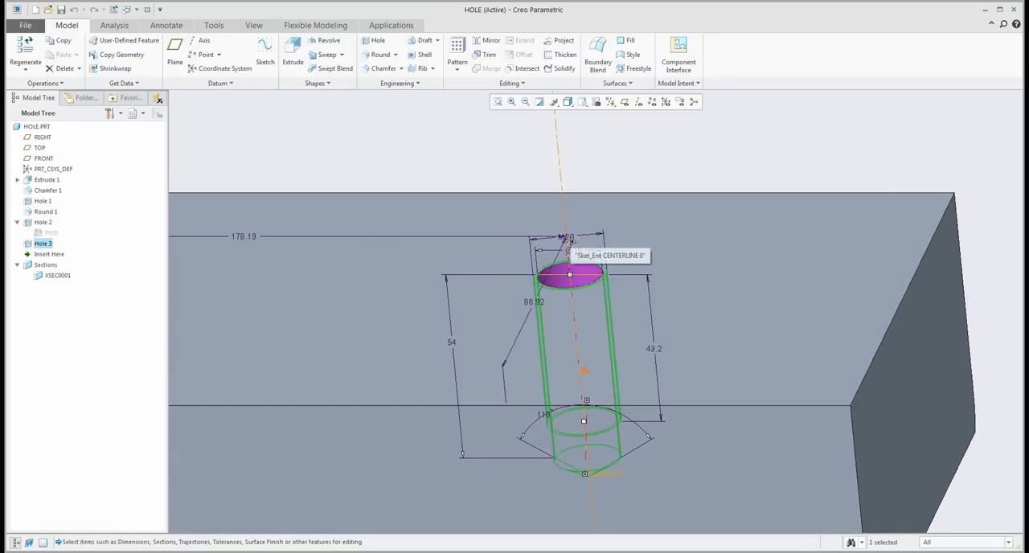
pyautogui.scroll(3, 571, 240)
pyautogui.moveTo(571, 239); pyautogui.dragTo(386, 216, button='middle')
pyautogui.hotkey('ctrl', 'g')
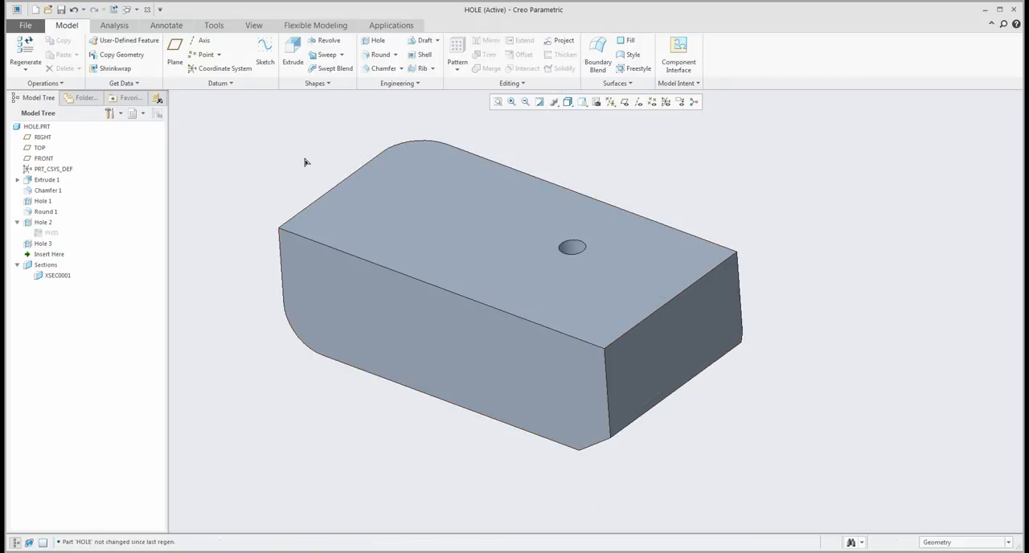
# - Place a new hole on the underside, offset from the long side and about 228 from the end face, and choose a sketched profile
pyautogui.keyDown('shift'); pyautogui.moveTo(294, 161); pyautogui.dragTo(341, 218, button='middle'); pyautogui.keyUp('shift')
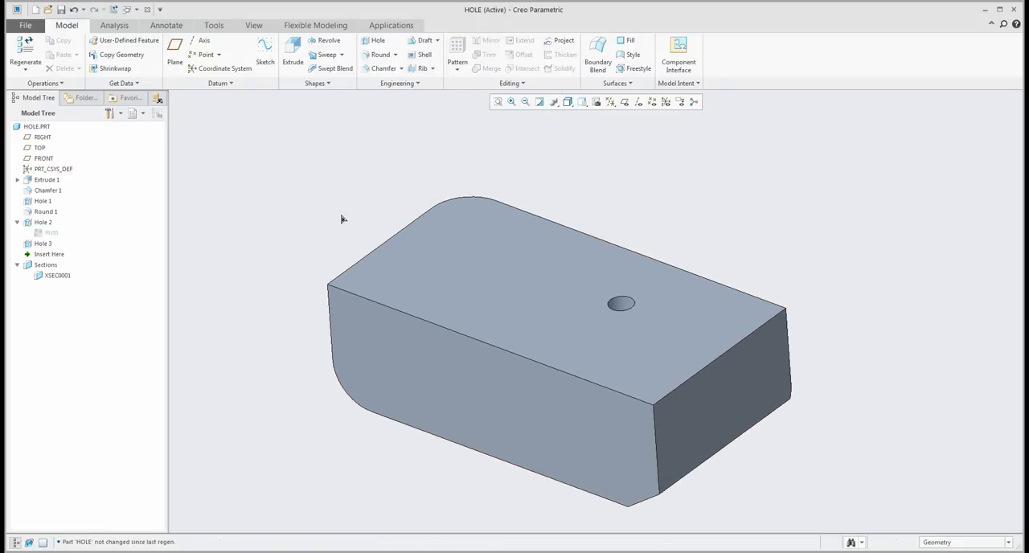
pyautogui.click(376, 41)
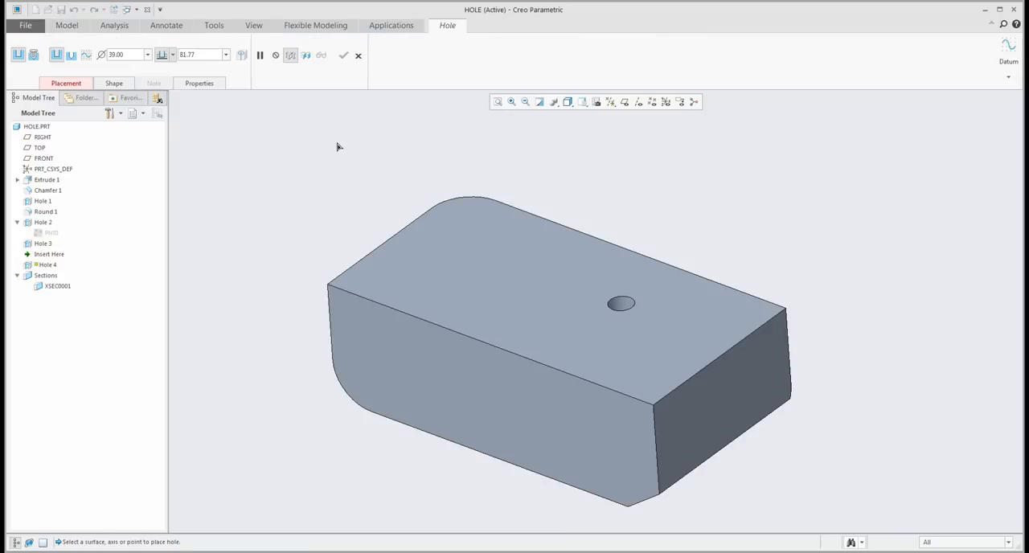
pyautogui.click(511, 299)
pyautogui.moveTo(552, 304); pyautogui.dragTo(460, 334)
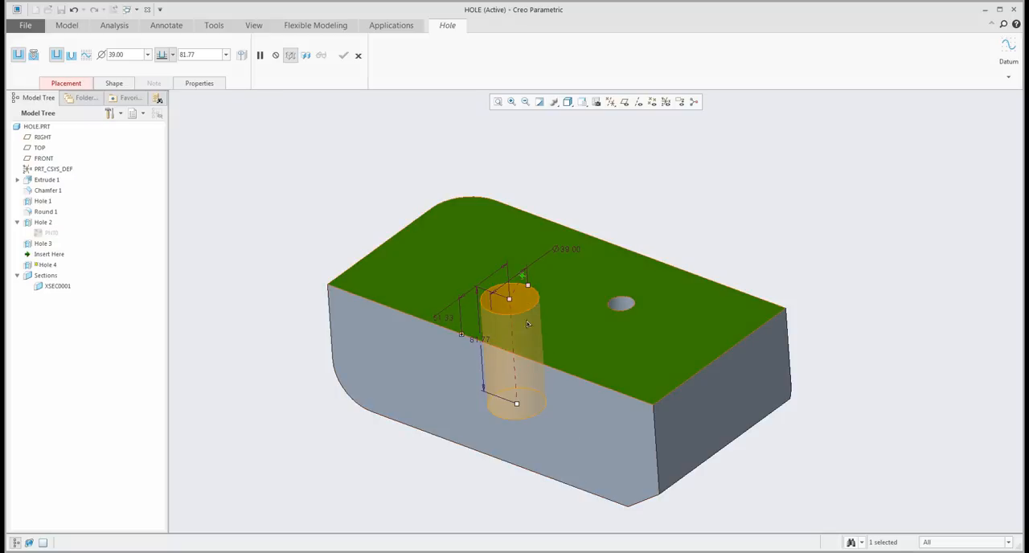
pyautogui.moveTo(523, 280); pyautogui.dragTo(701, 370)
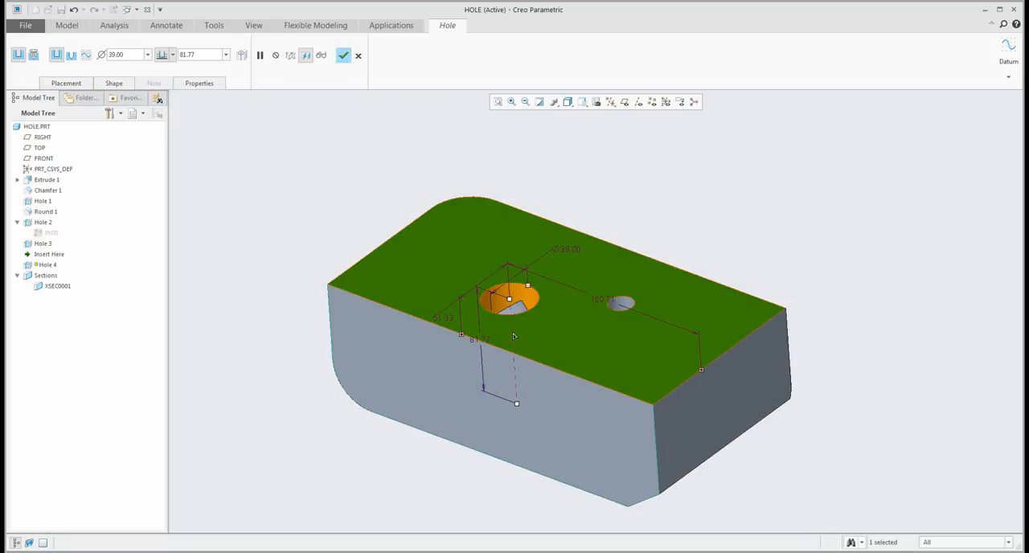
pyautogui.moveTo(511, 306); pyautogui.dragTo(466, 242)
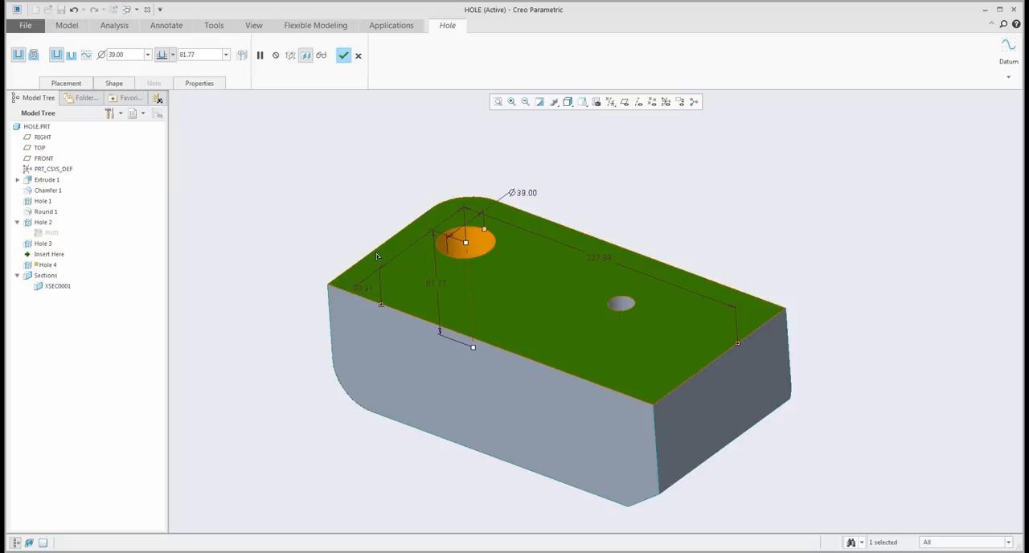
pyautogui.click(86, 56)
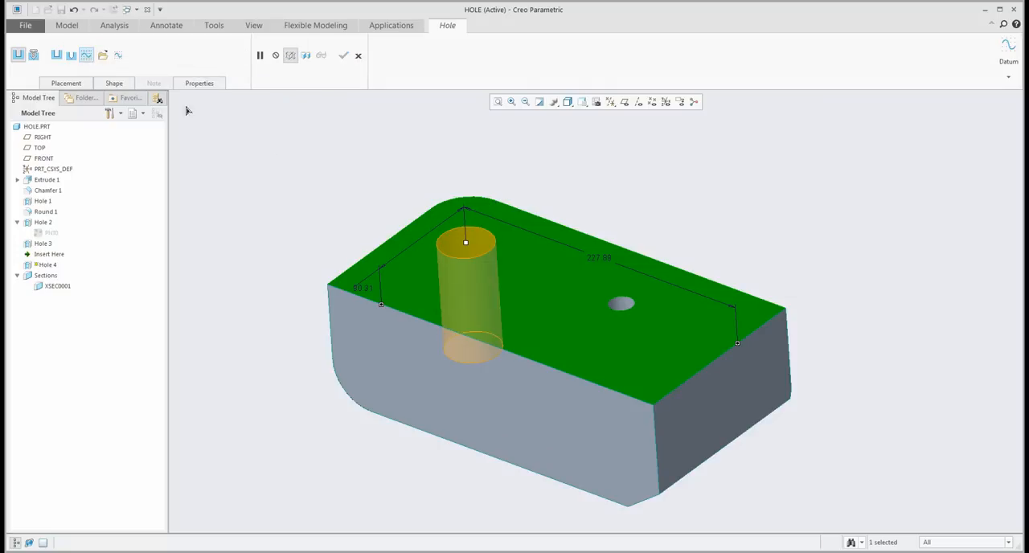
# - Open a sketch for the hole's section and draw a vertical datum centerline as its axis of revolution
pyautogui.click(119, 56)
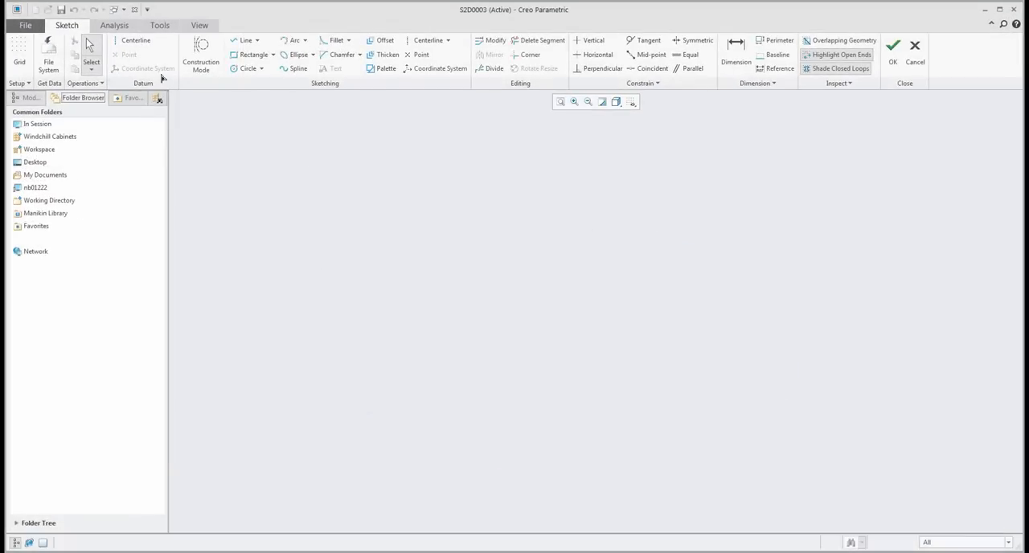
pyautogui.click(135, 40)
pyautogui.click(507, 206)
pyautogui.click(516, 394)
pyautogui.middleClick(437, 332)
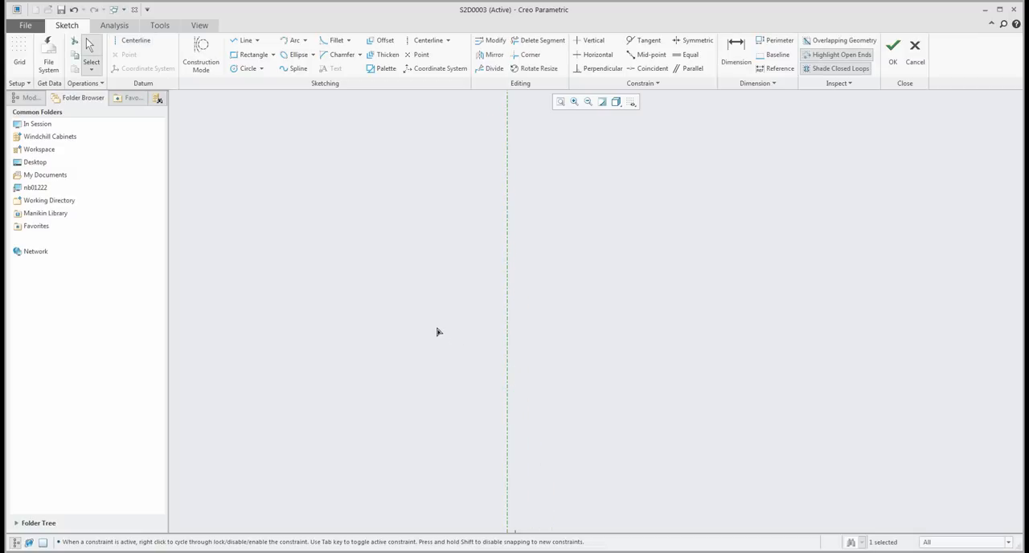
# - Draw a closed stepped half-profile against the centerline, about 12.2, 9.7 and 7.1 in diameter, with two parallel tapers and a pointed tip
pyautogui.click(243, 41)
pyautogui.click(509, 167)
pyautogui.click(668, 166)
pyautogui.click(636, 211)
pyautogui.click(635, 289)
pyautogui.click(601, 338)
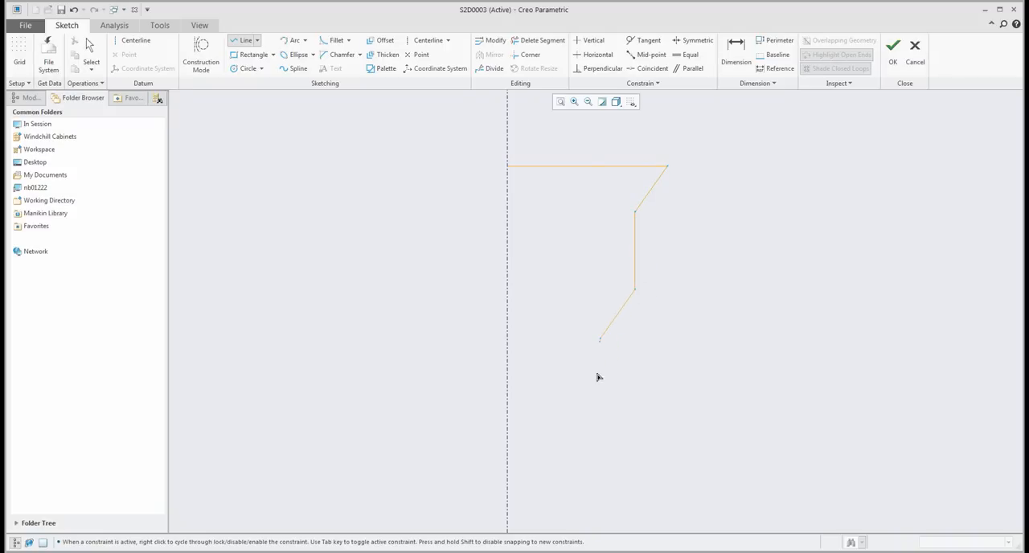
pyautogui.click(601, 400)
pyautogui.click(508, 455)
pyautogui.click(509, 170)
pyautogui.middleClick(457, 209)
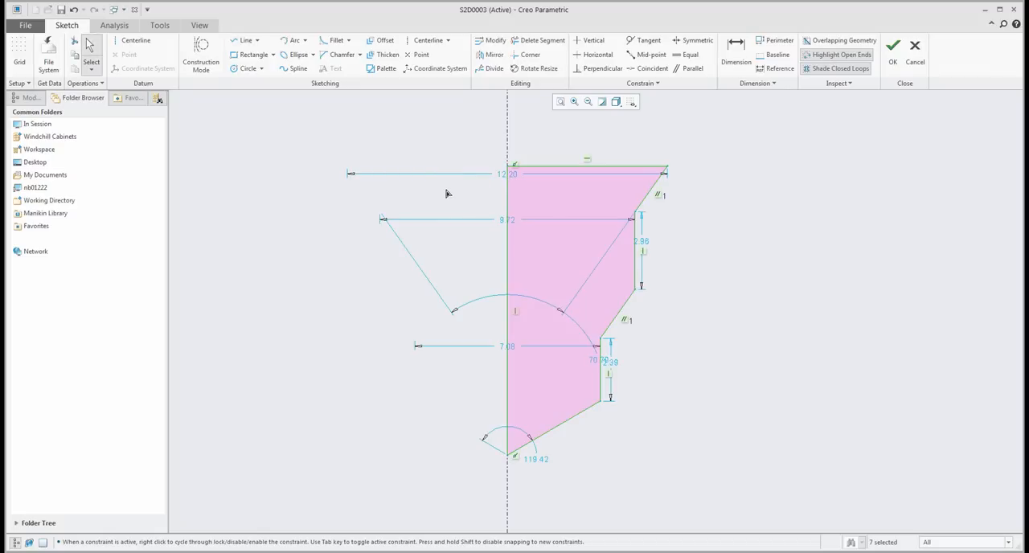
# - Modify all the profile's dimensions together with the scale locked, setting the largest diameter to 25
pyautogui.scroll(1, 448, 193)
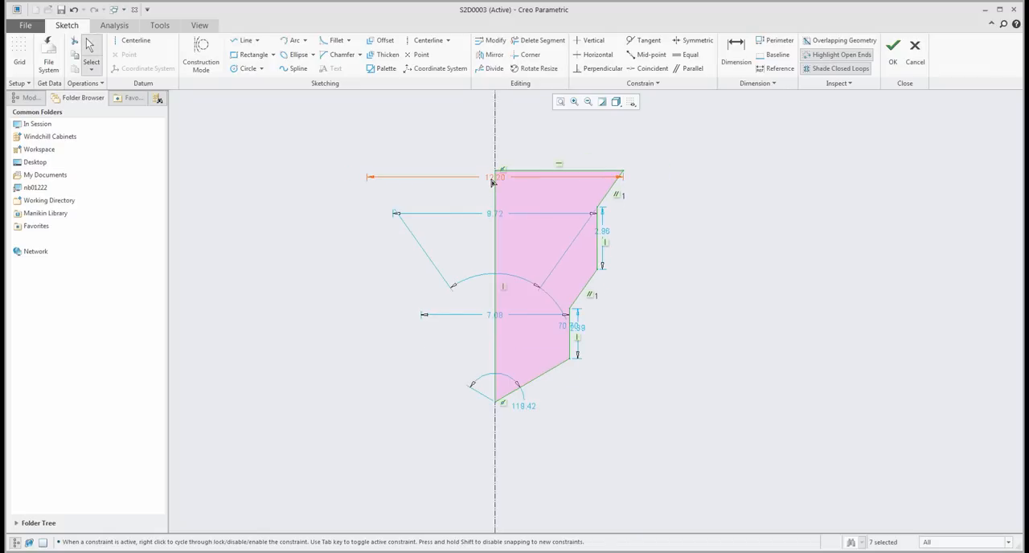
pyautogui.moveTo(330, 128); pyautogui.dragTo(717, 482)
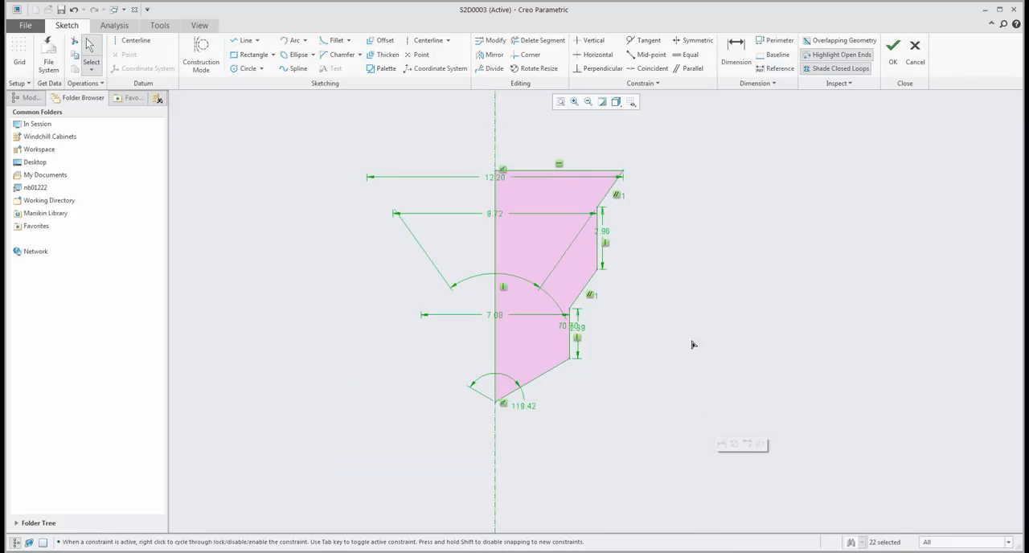
pyautogui.rightClick(681, 294)
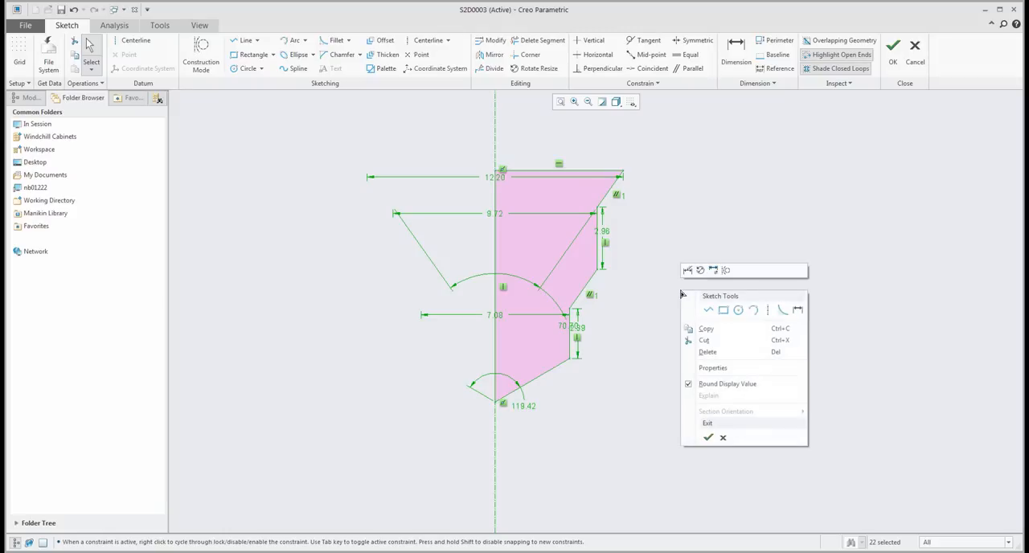
pyautogui.click(689, 273)
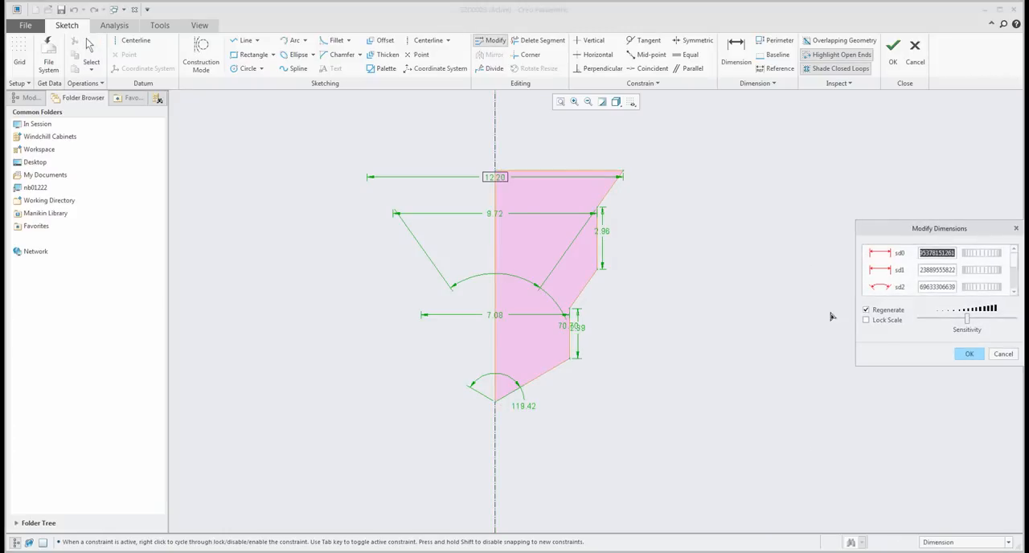
pyautogui.click(866, 320)
pyautogui.click(495, 179)
pyautogui.click(1014, 292)
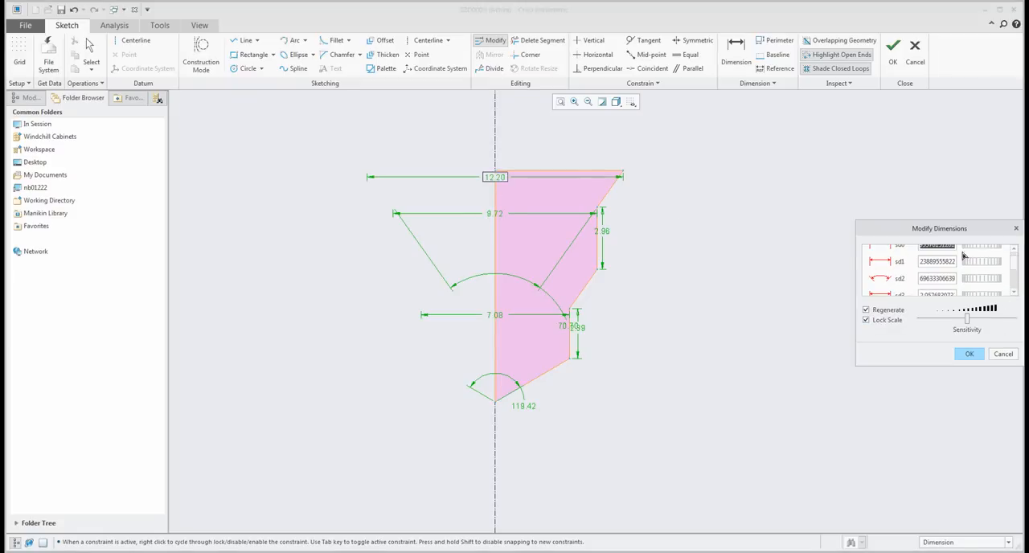
pyautogui.write('25')
pyautogui.press('Return')
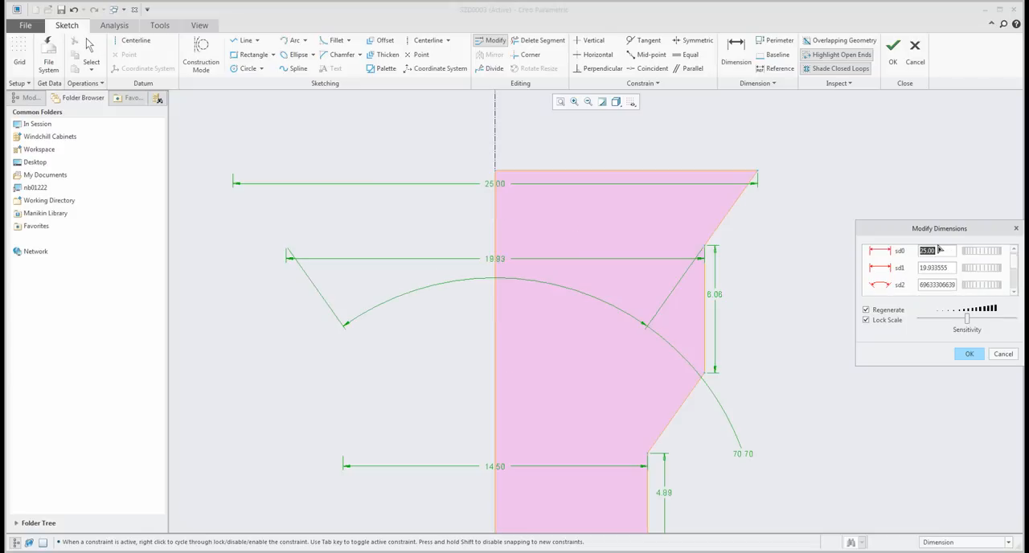
pyautogui.click(970, 354)
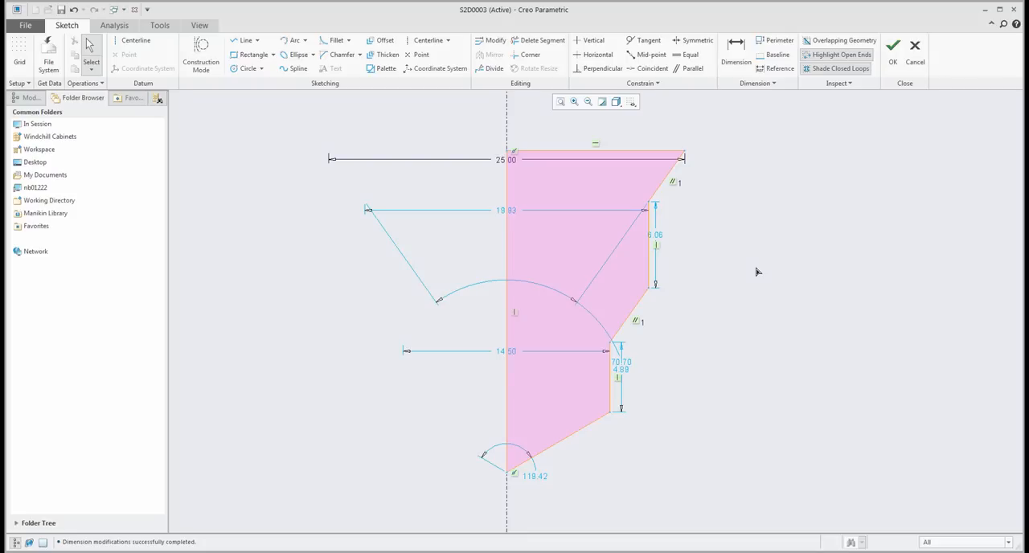
pyautogui.scroll(-1, 757, 272)
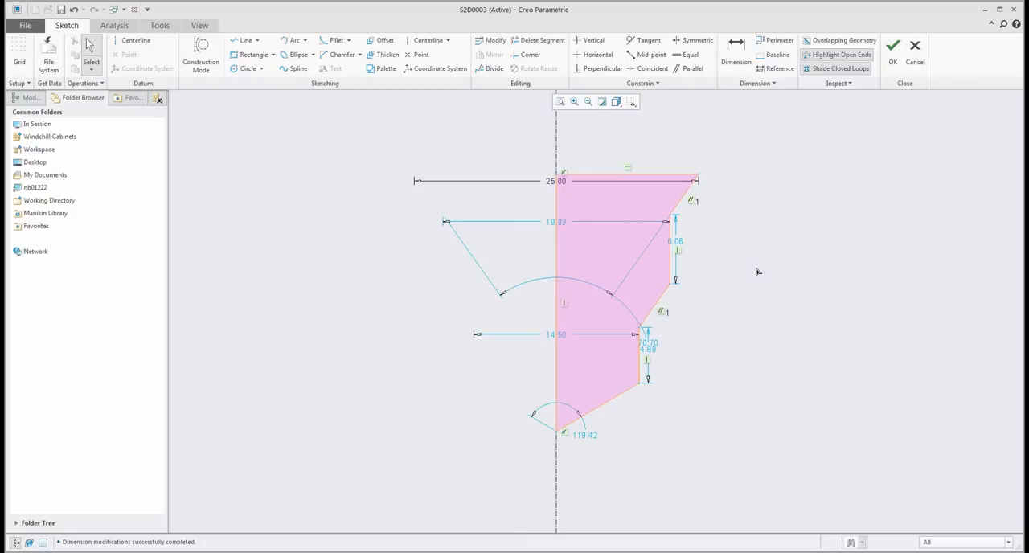
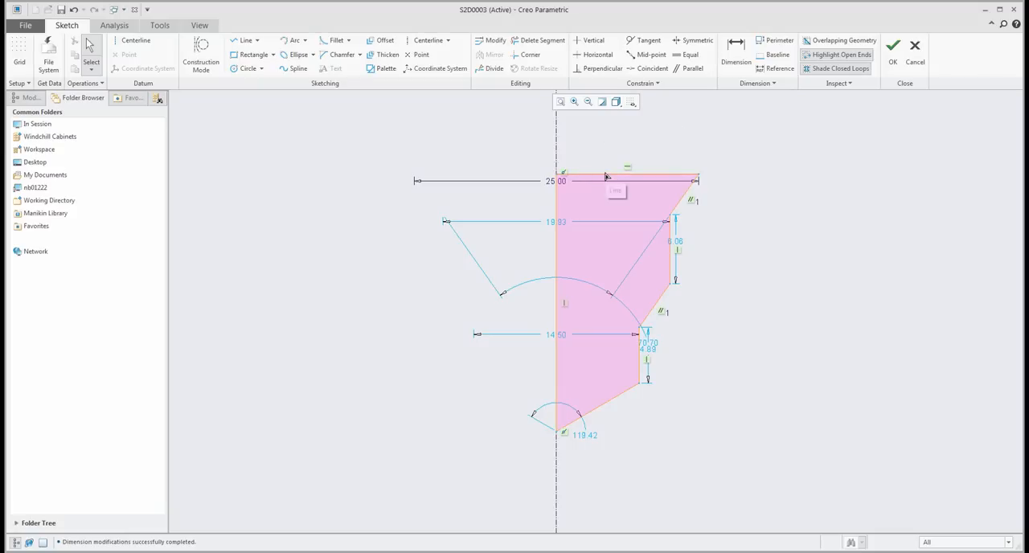
# - Accept the sketched hole profile and inspect the stepped hole together with its placement references
pyautogui.click(893, 46)
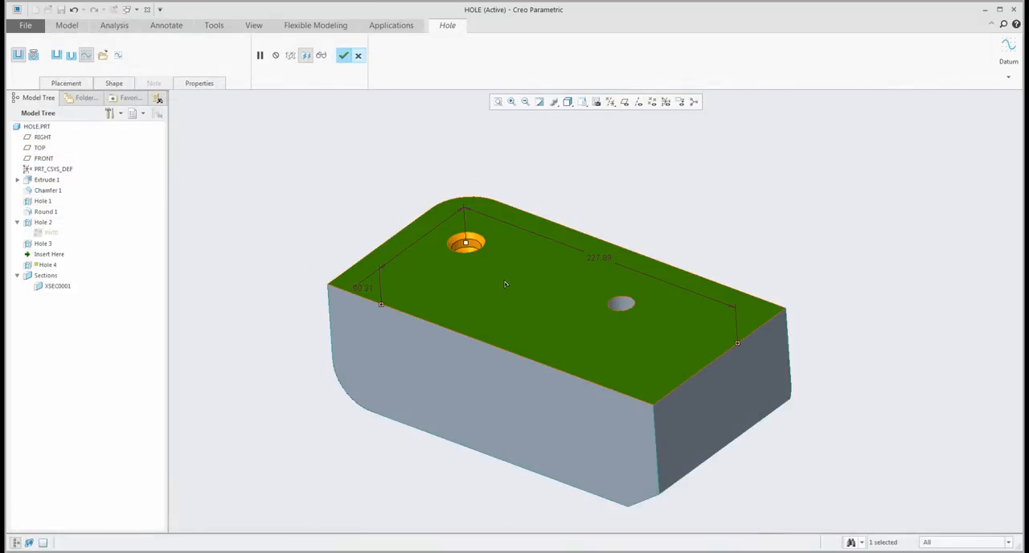
pyautogui.click(66, 83)
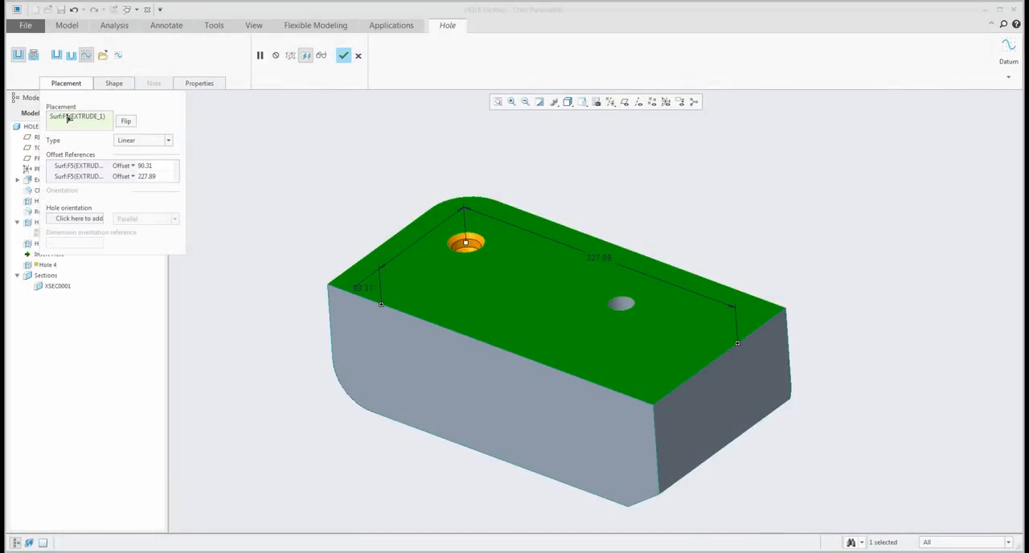
pyautogui.scroll(5, 474, 247)
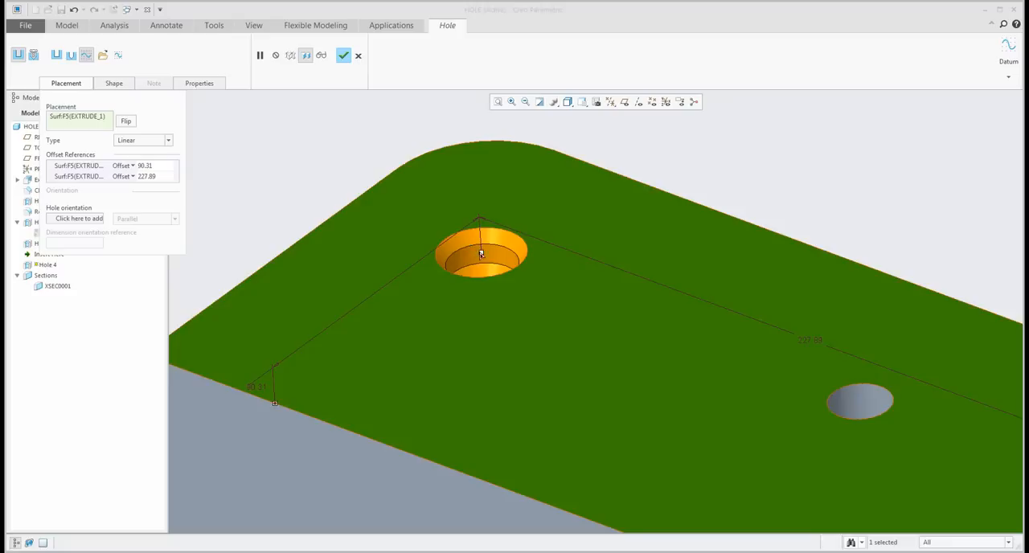
pyautogui.scroll(-4, 485, 252)
pyautogui.scroll(-2, 485, 253)
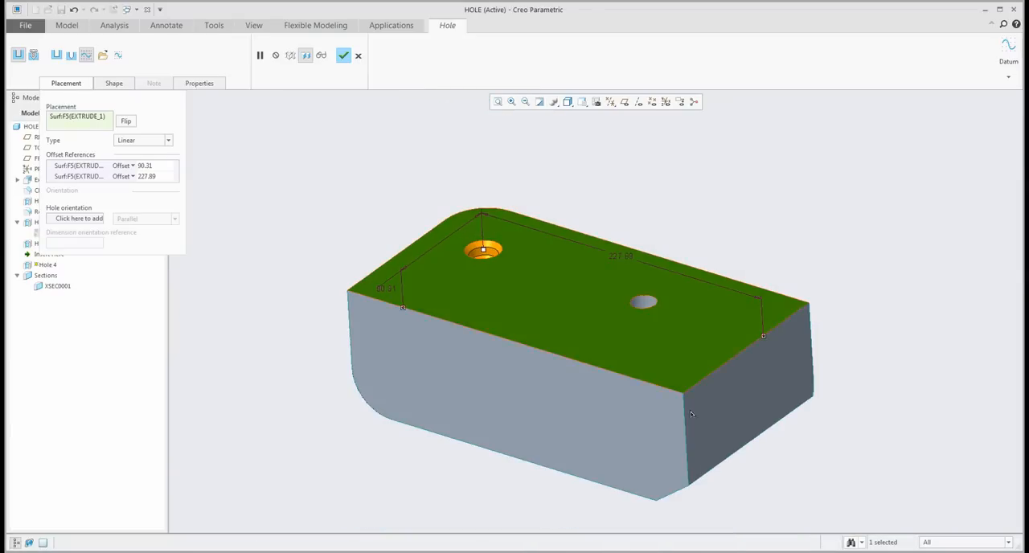
# - Remove the hole's underside placement reference and place the hole on the block's flat end face instead
pyautogui.rightClick(89, 120)
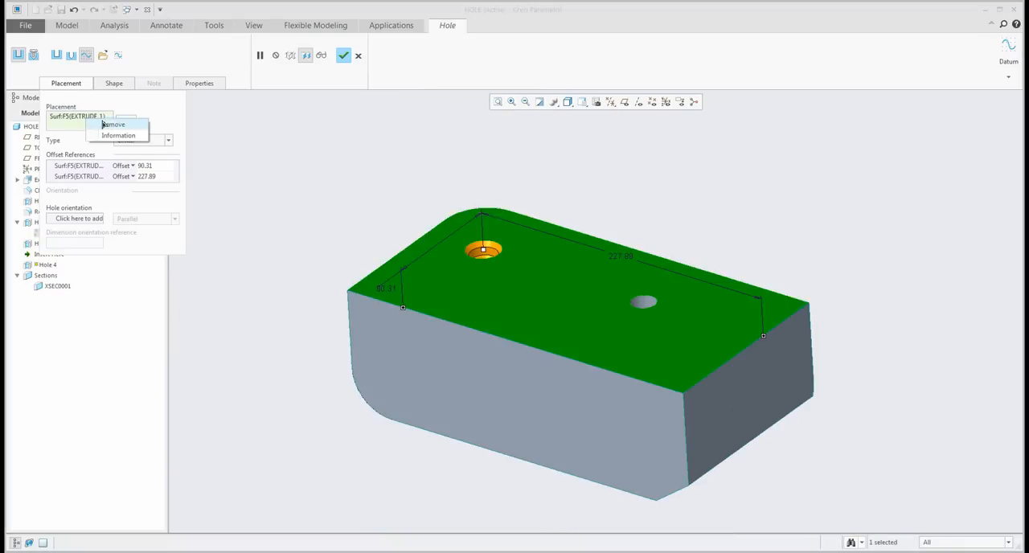
pyautogui.click(109, 125)
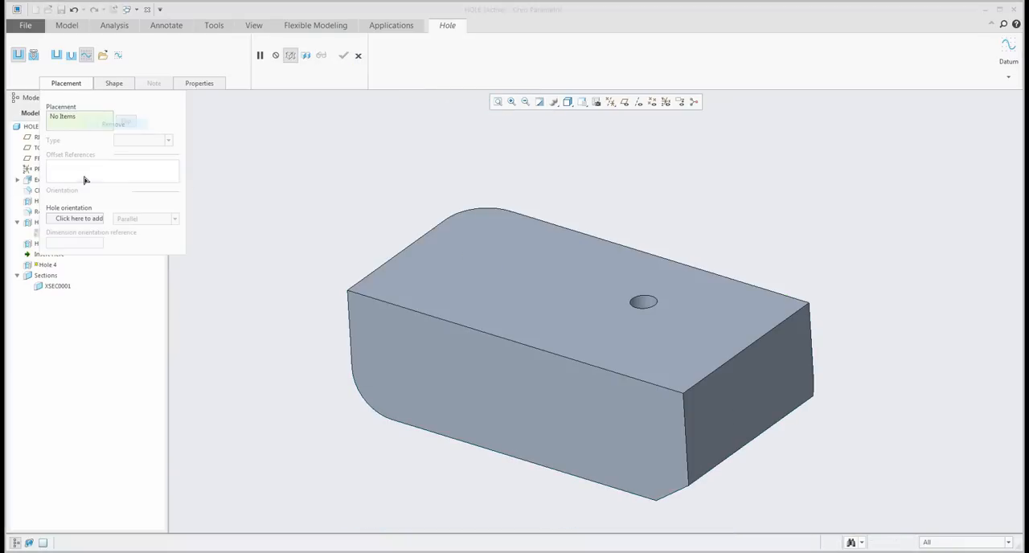
pyautogui.click(753, 393)
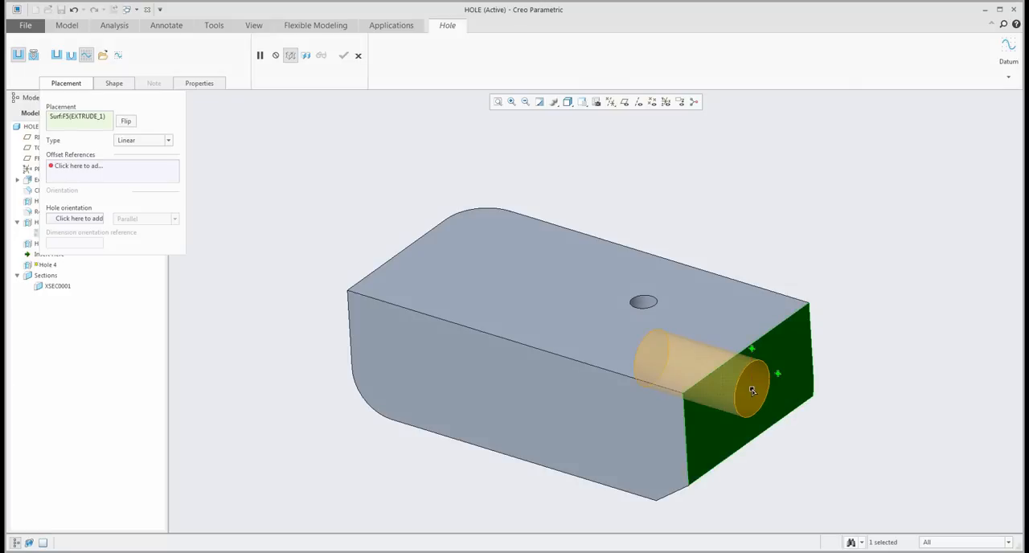
# - Offset the hole about 74.7 from the long side face and 32.59 from the underside, and complete the feature
pyautogui.rightClick(782, 232)
pyautogui.click(828, 249)
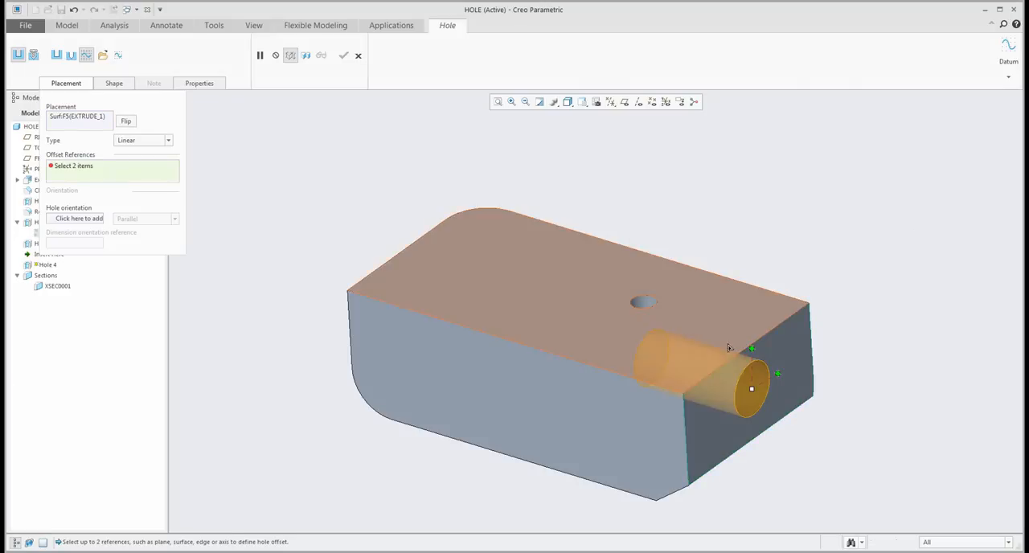
pyautogui.click(637, 404)
pyautogui.keyDown('ctrl'); pyautogui.click(613, 345); pyautogui.keyUp('ctrl')
pyautogui.moveTo(708, 367); pyautogui.dragTo(642, 328, button='middle')
pyautogui.scroll(-5, 761, 416)
pyautogui.moveTo(698, 408); pyautogui.dragTo(518, 257, button='middle')
pyautogui.scroll(5, 588, 314)
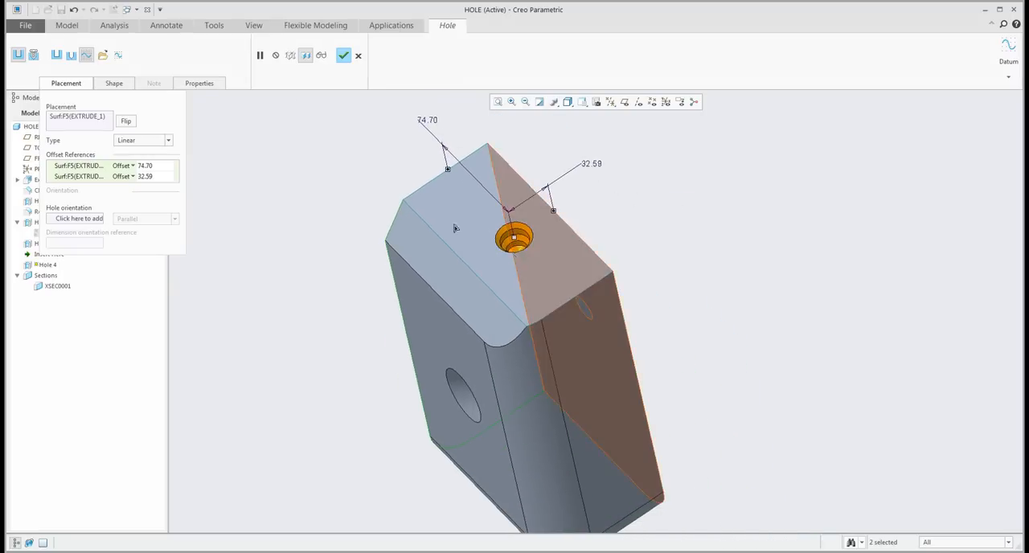
pyautogui.click(344, 56)
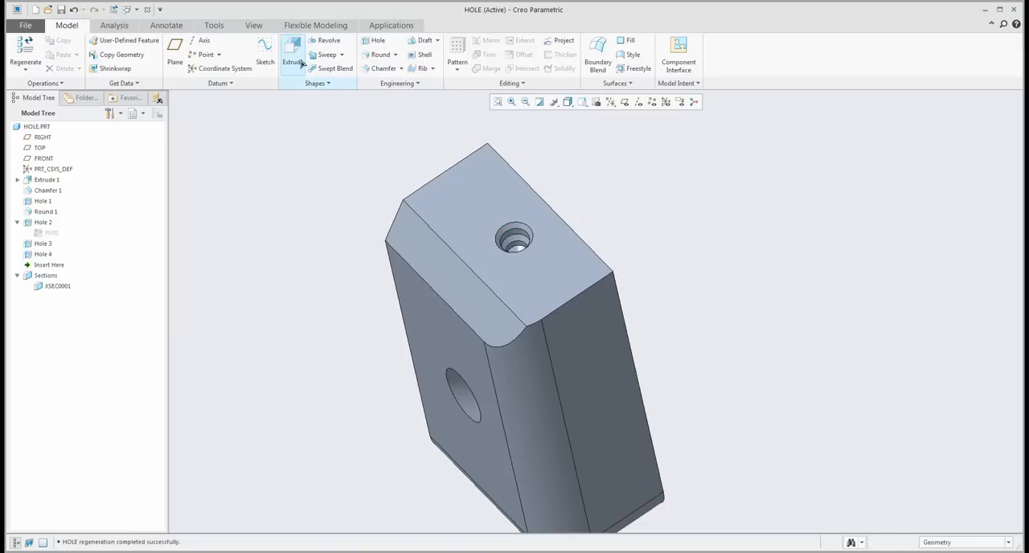
# - Activate cross-section XSEC0001 and redefine its plane offset to about 65.2 so that it cuts through the stepped hole
pyautogui.rightClick(58, 288)
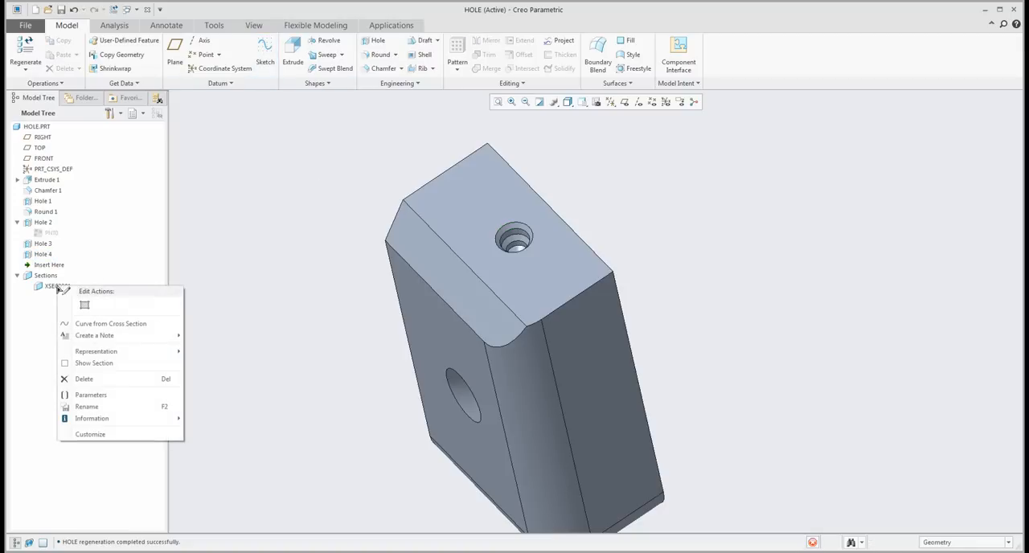
pyautogui.click(69, 240)
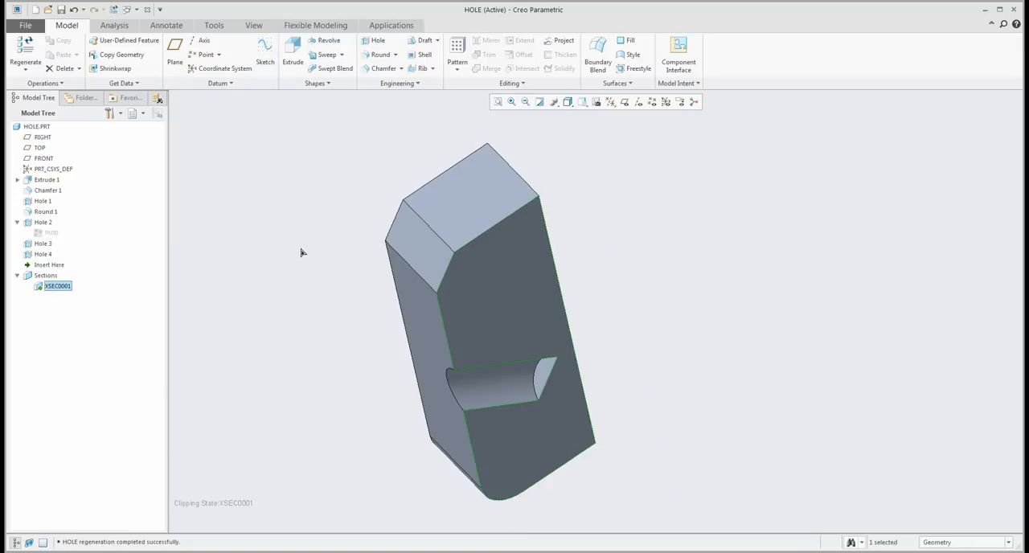
pyautogui.rightClick(58, 287)
pyautogui.click(87, 235)
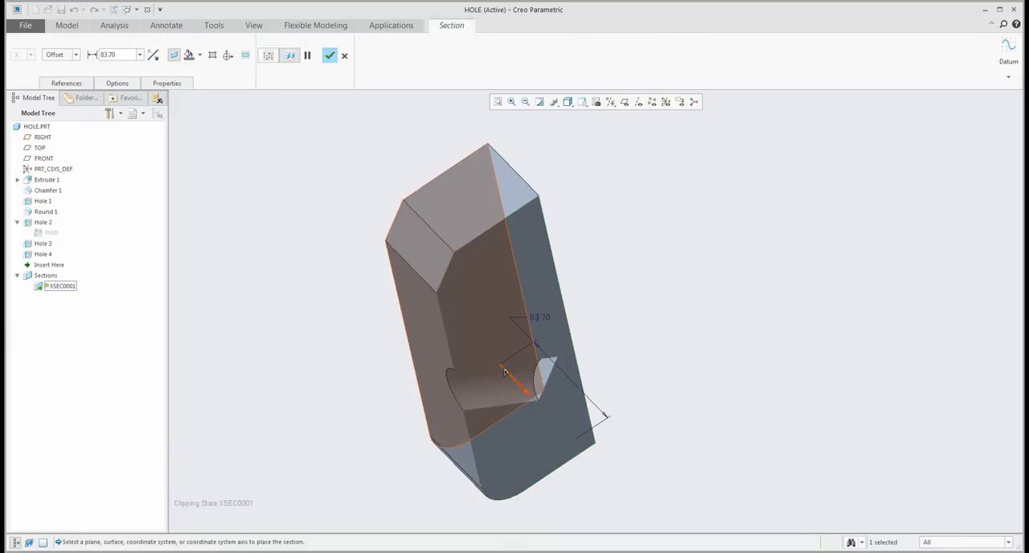
pyautogui.moveTo(507, 373); pyautogui.dragTo(536, 380)
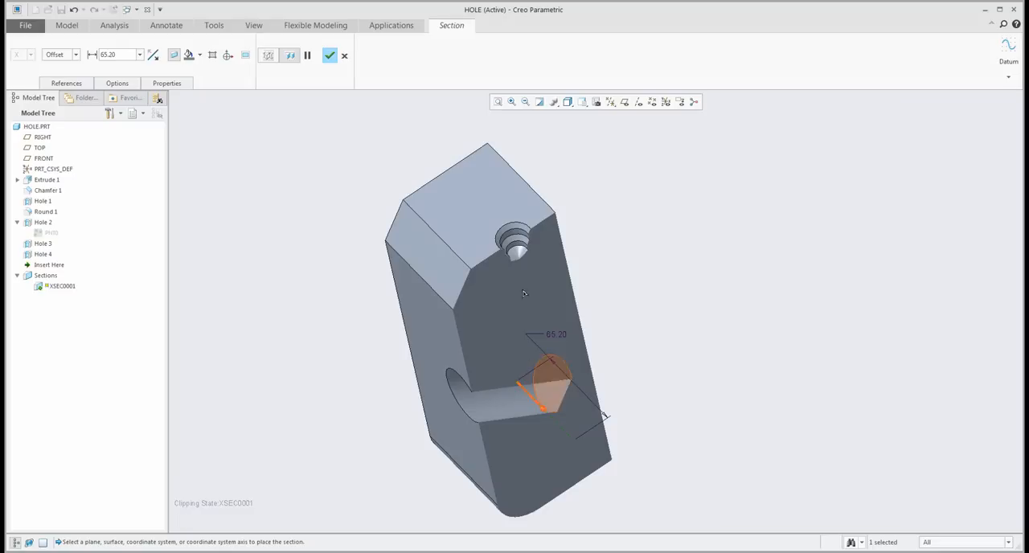
pyautogui.scroll(-6, 536, 381)
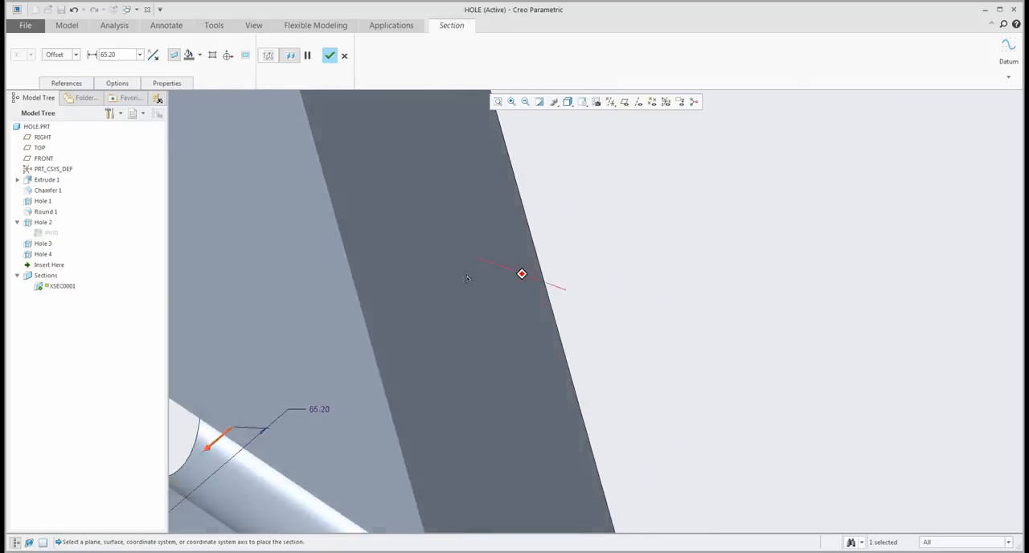
pyautogui.moveTo(468, 278); pyautogui.dragTo(522, 299, button='middle')
pyautogui.scroll(8, 554, 313)
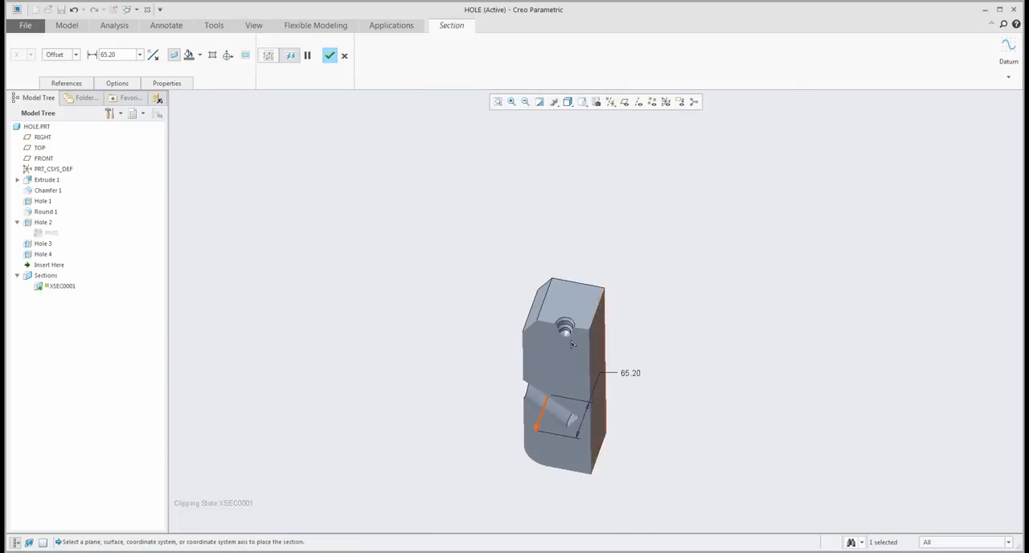
pyautogui.scroll(-6, 563, 318)
pyautogui.moveTo(583, 359); pyautogui.dragTo(505, 223, button='middle')
pyautogui.moveTo(539, 283); pyautogui.dragTo(567, 291, button='middle')
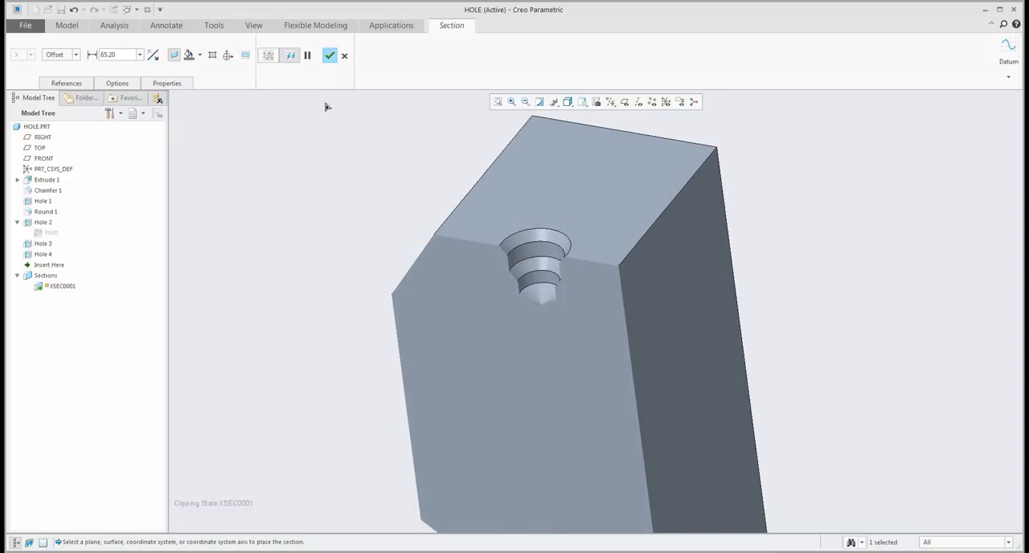
pyautogui.click(331, 56)
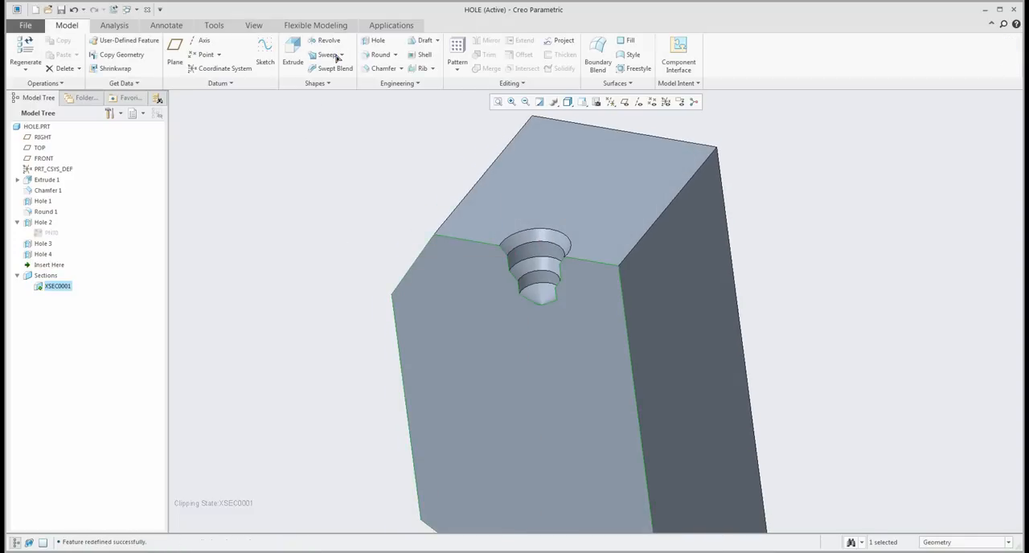
# - Open the definition of the sketched stepped hole on the end face for editing
pyautogui.rightClick(42, 257)
pyautogui.click(62, 207)
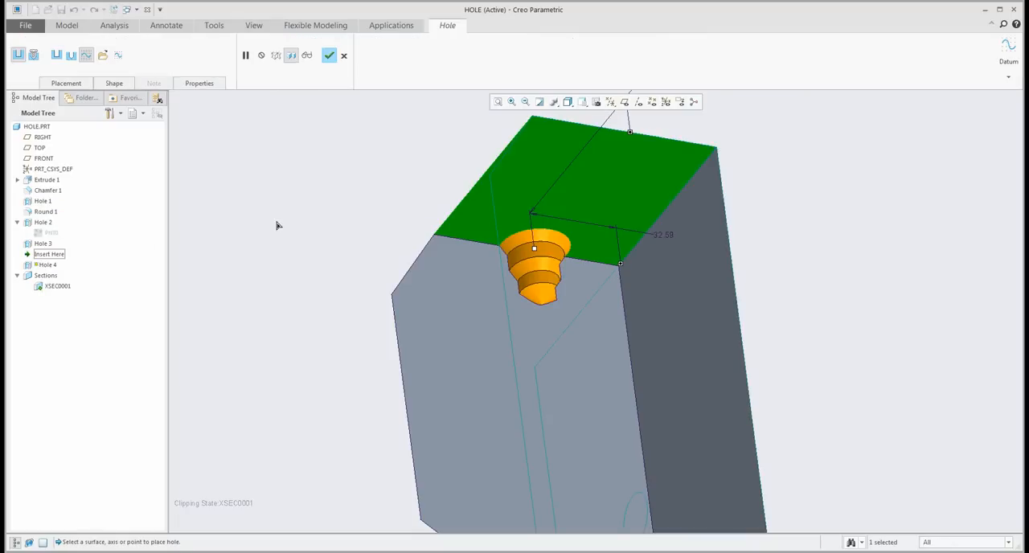